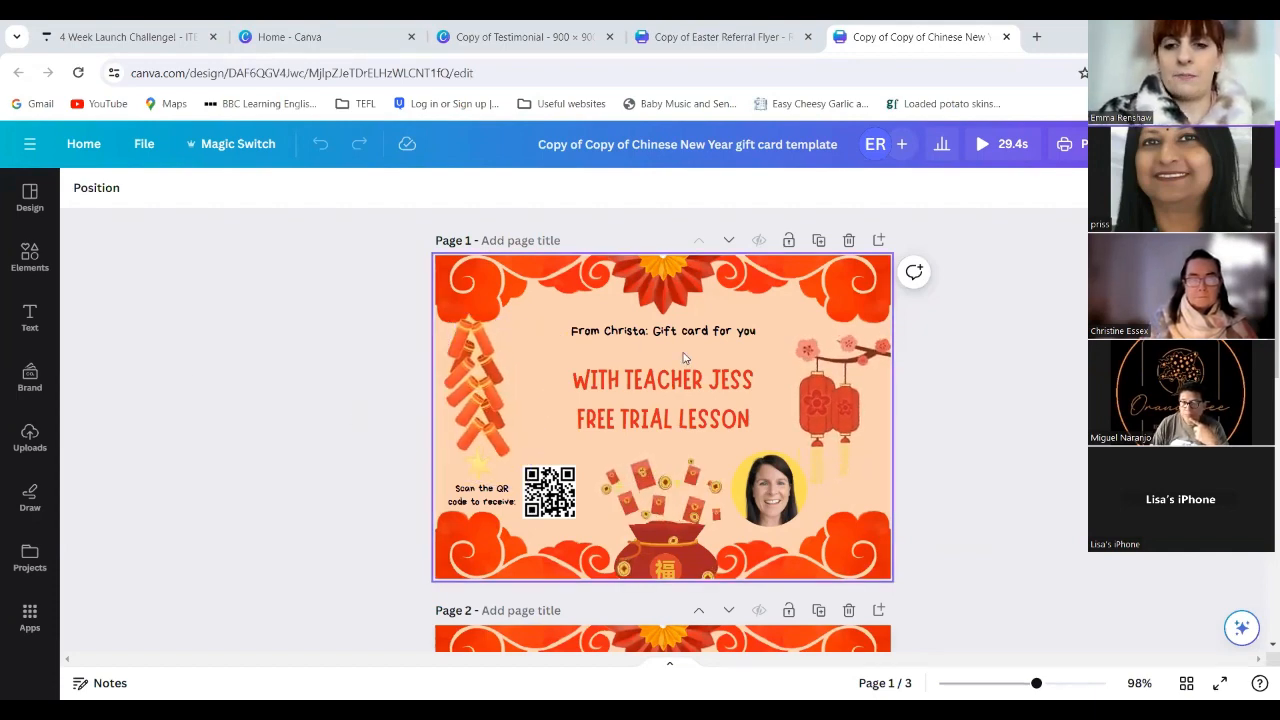
pyautogui.click(489, 396)
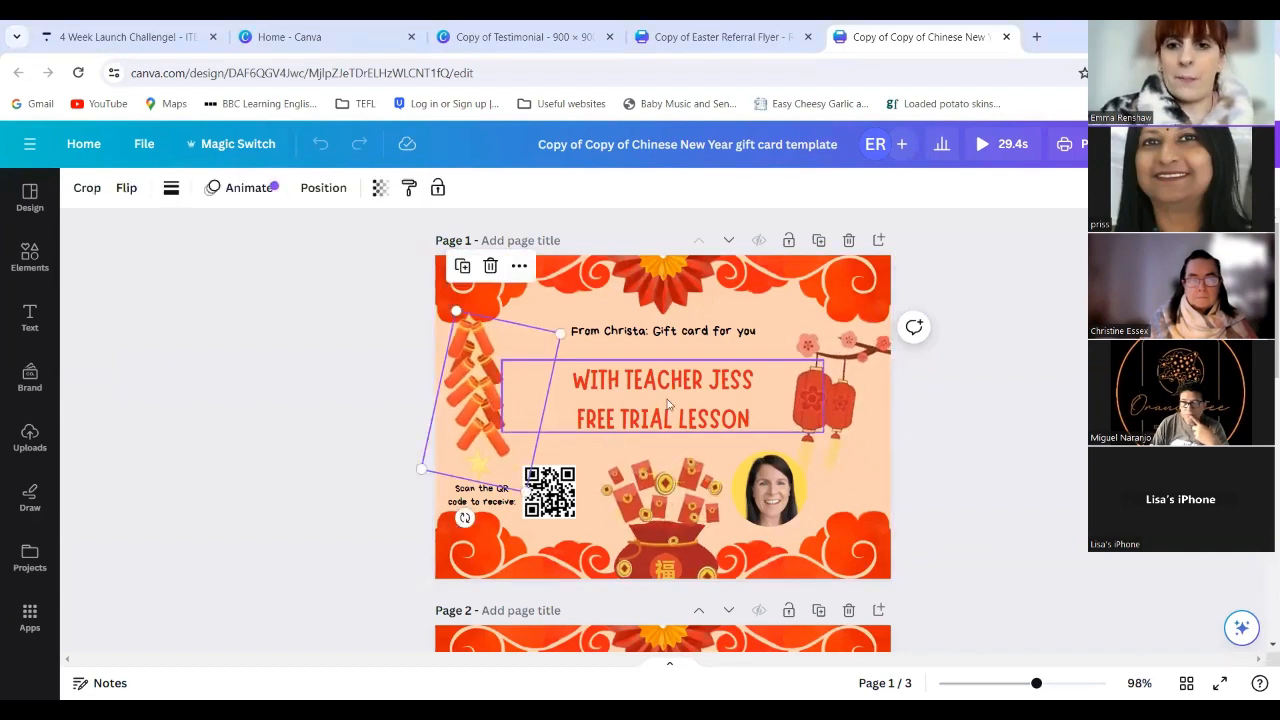
pyautogui.click(812, 440)
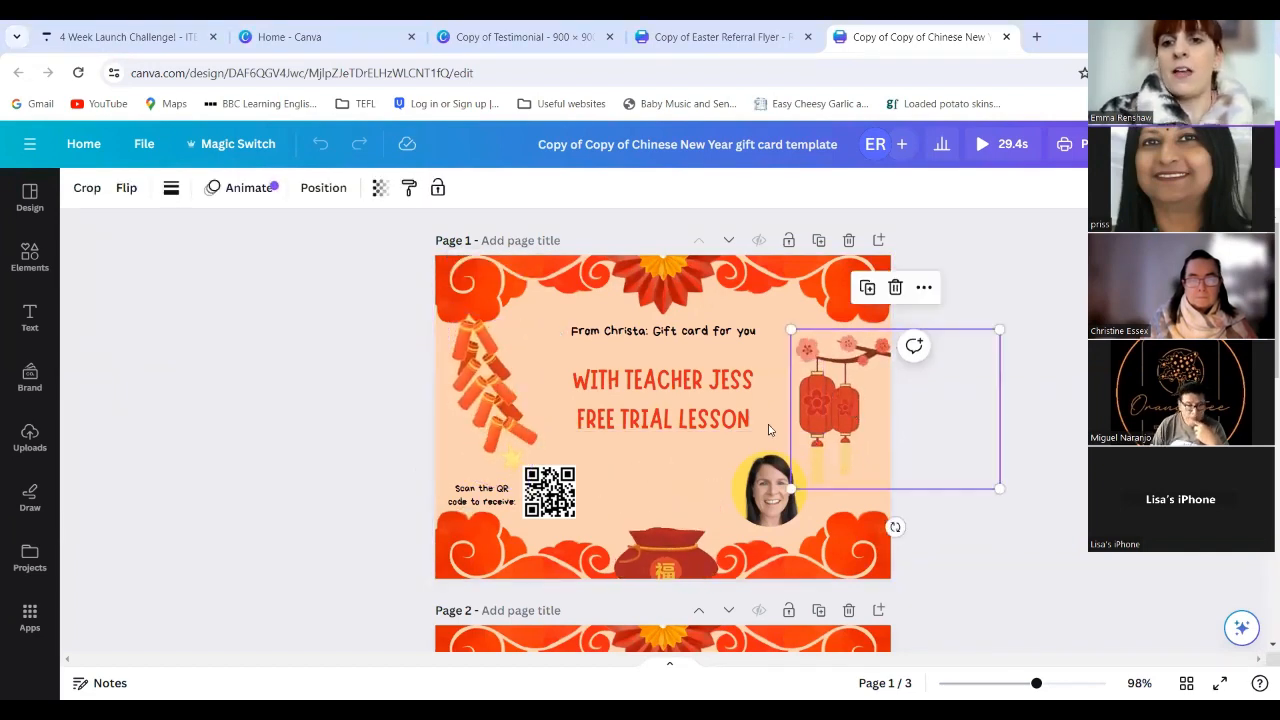
pyautogui.click(706, 418)
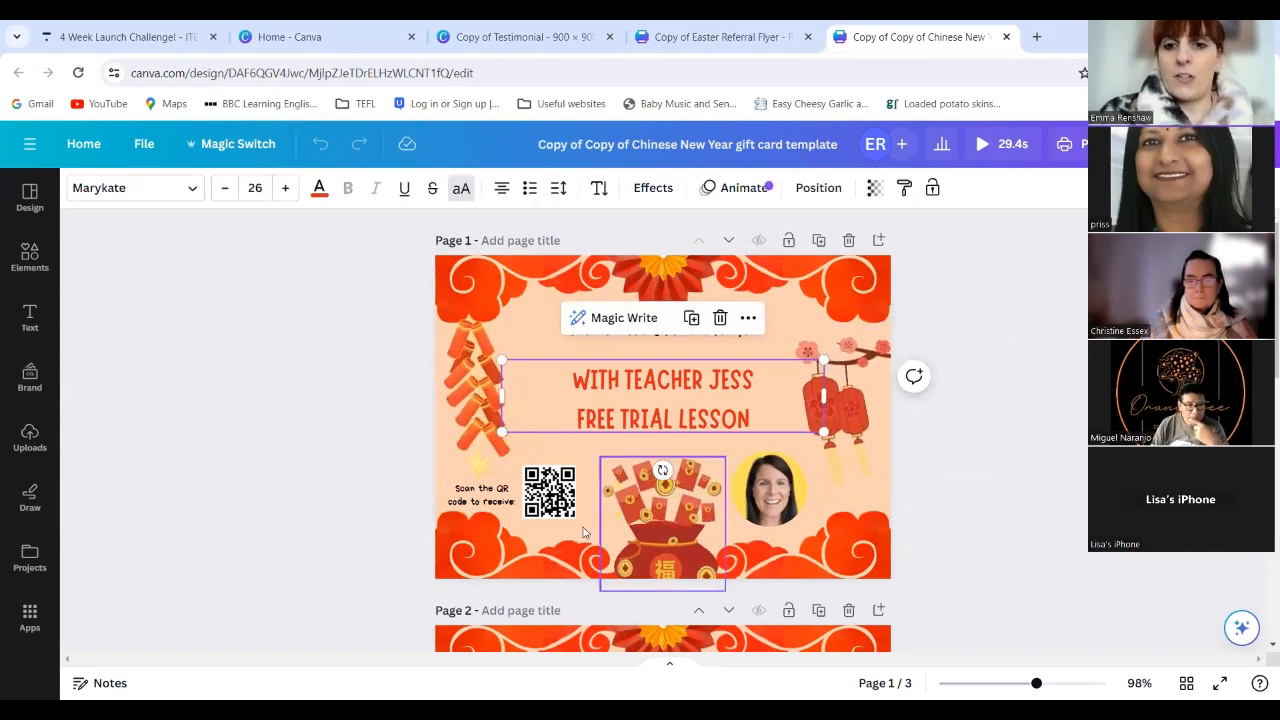
pyautogui.click(706, 493)
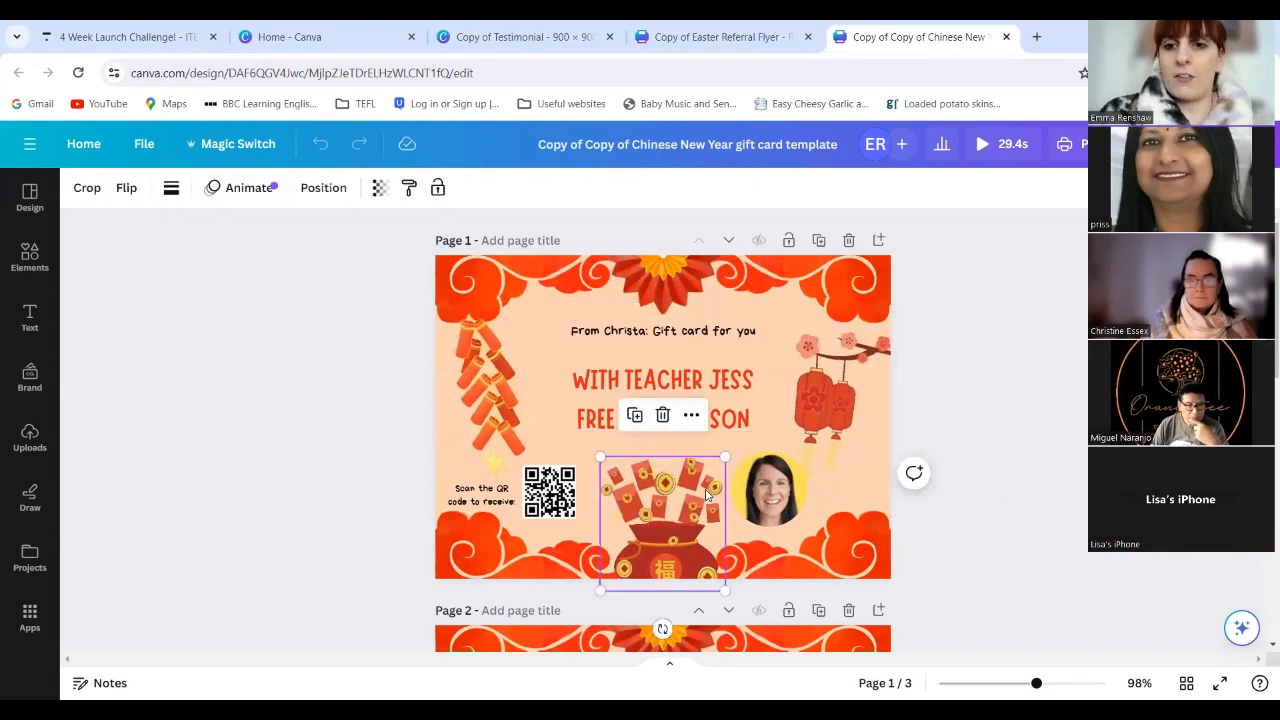
# - Delete the portrait image from the circular frame on page 1, keeping the frame itself
pyautogui.click(771, 496)
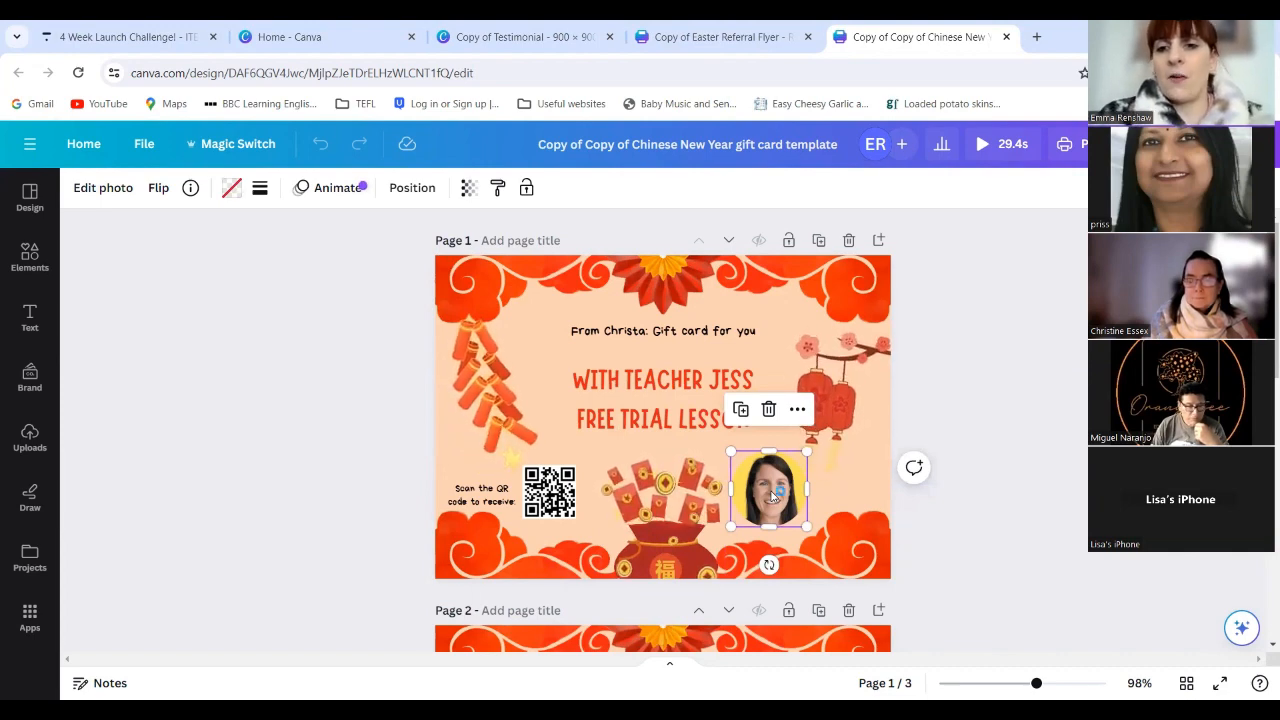
pyautogui.click(770, 412)
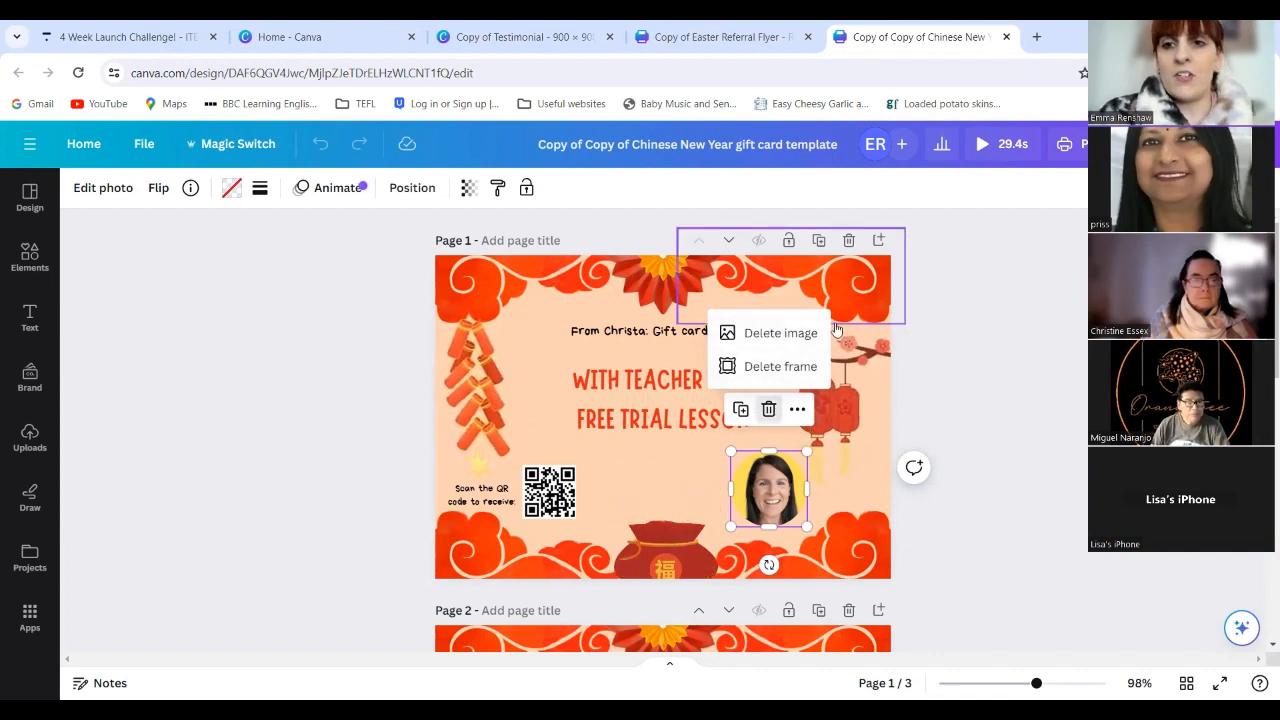
pyautogui.click(800, 341)
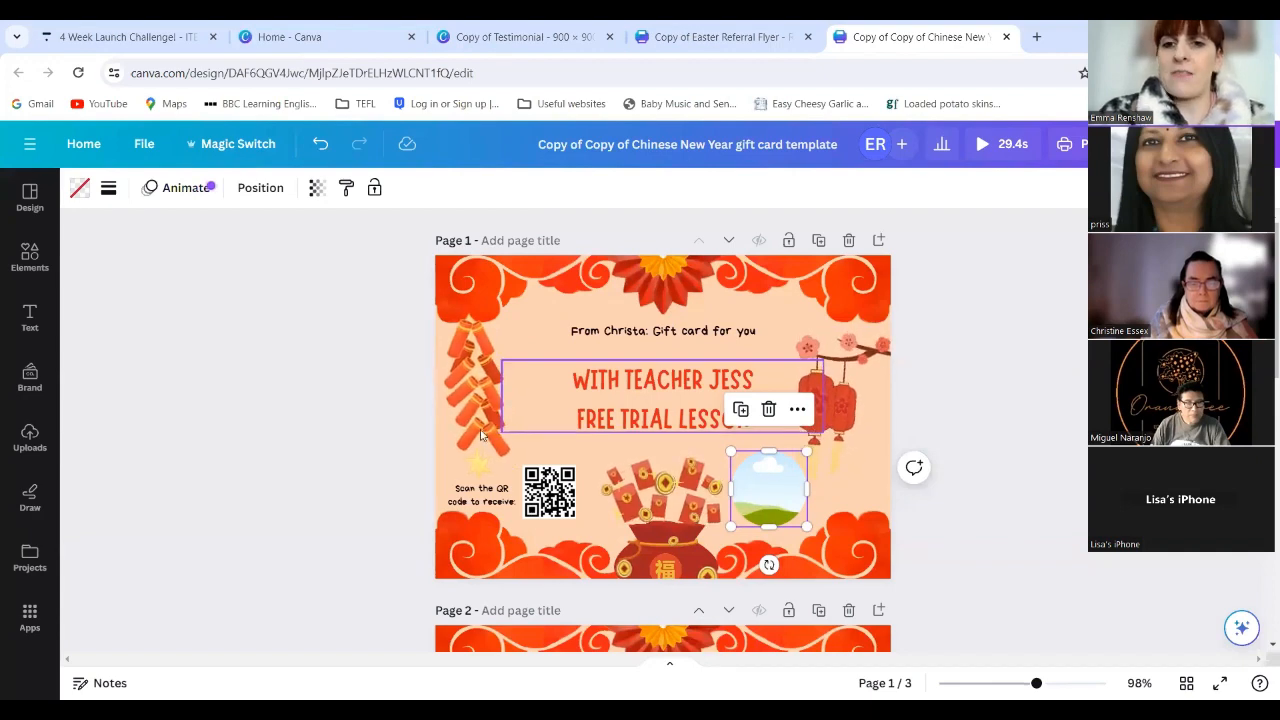
pyautogui.click(291, 429)
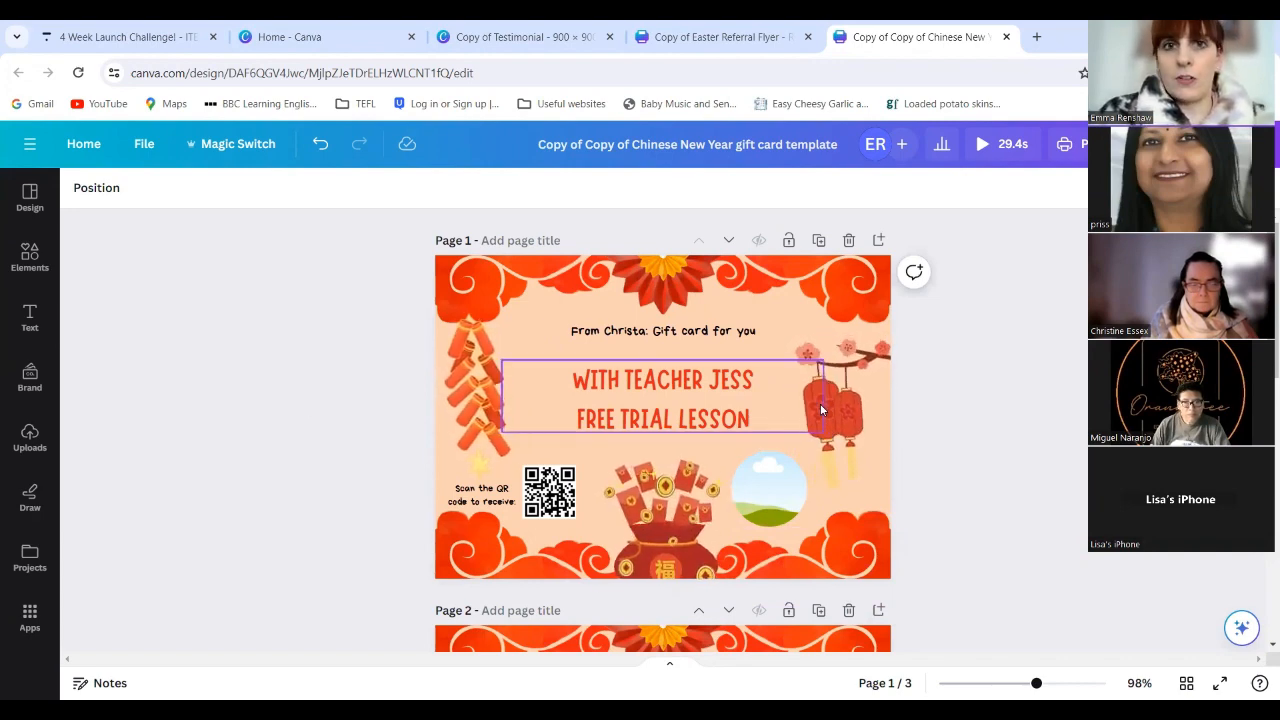
# - Search the elements library for "frames" and browse the full range of available frame shapes
pyautogui.click(15, 255)
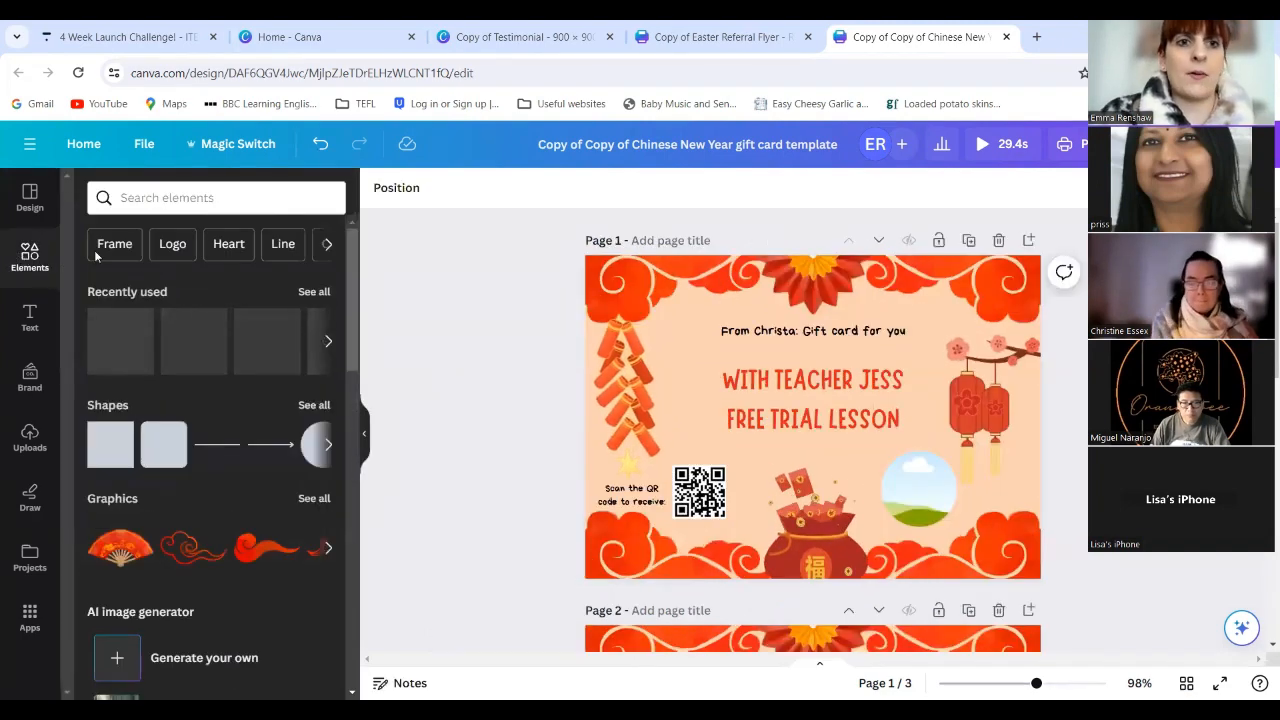
pyautogui.click(197, 196)
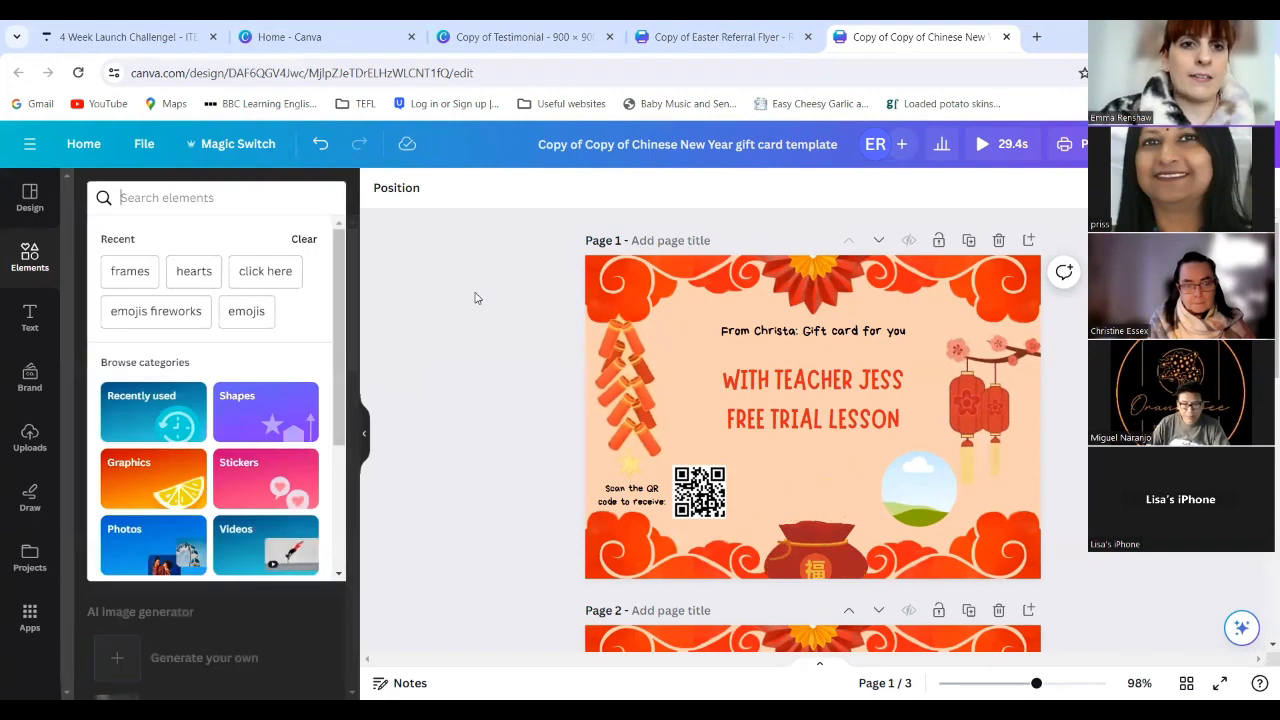
pyautogui.write('frames')
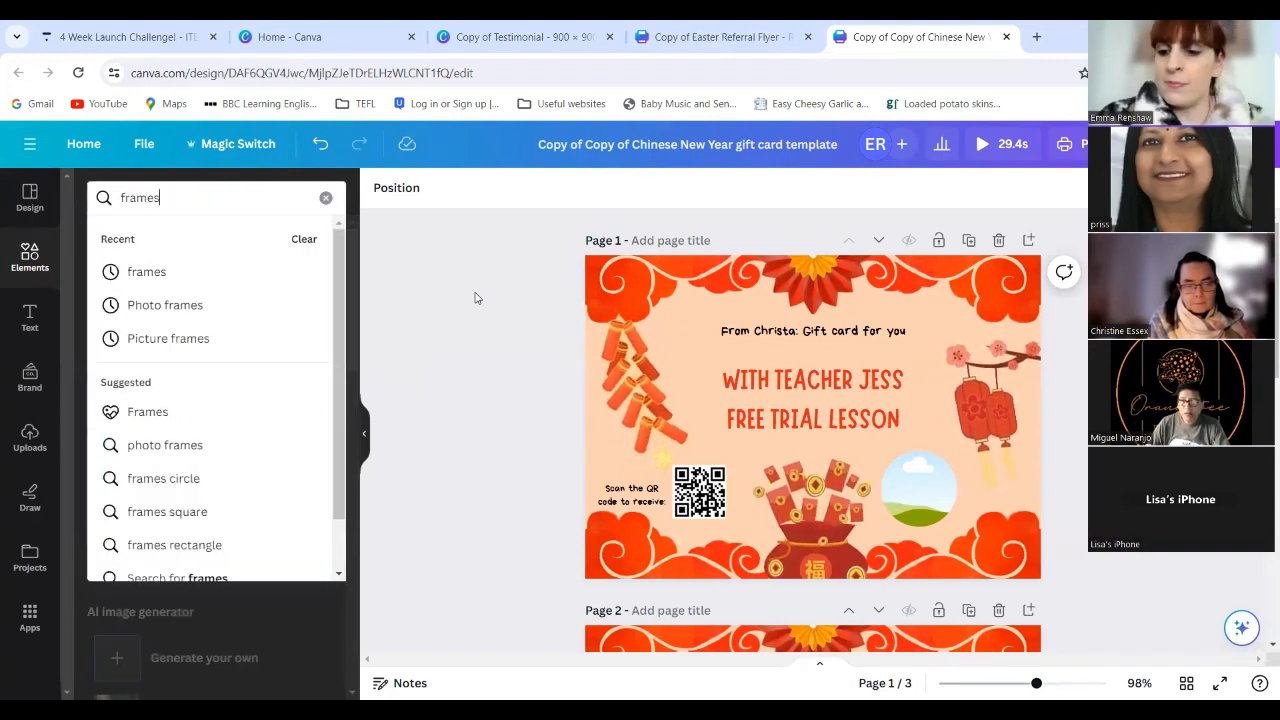
pyautogui.press('Return')
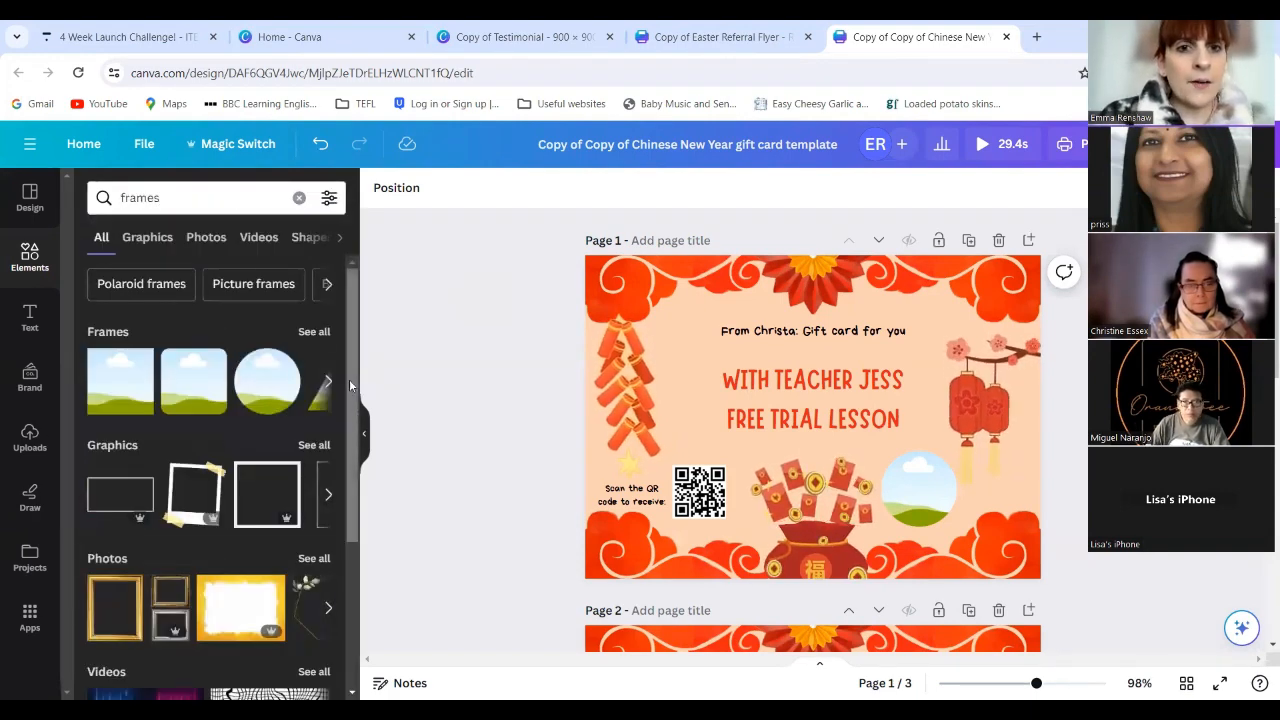
pyautogui.click(316, 329)
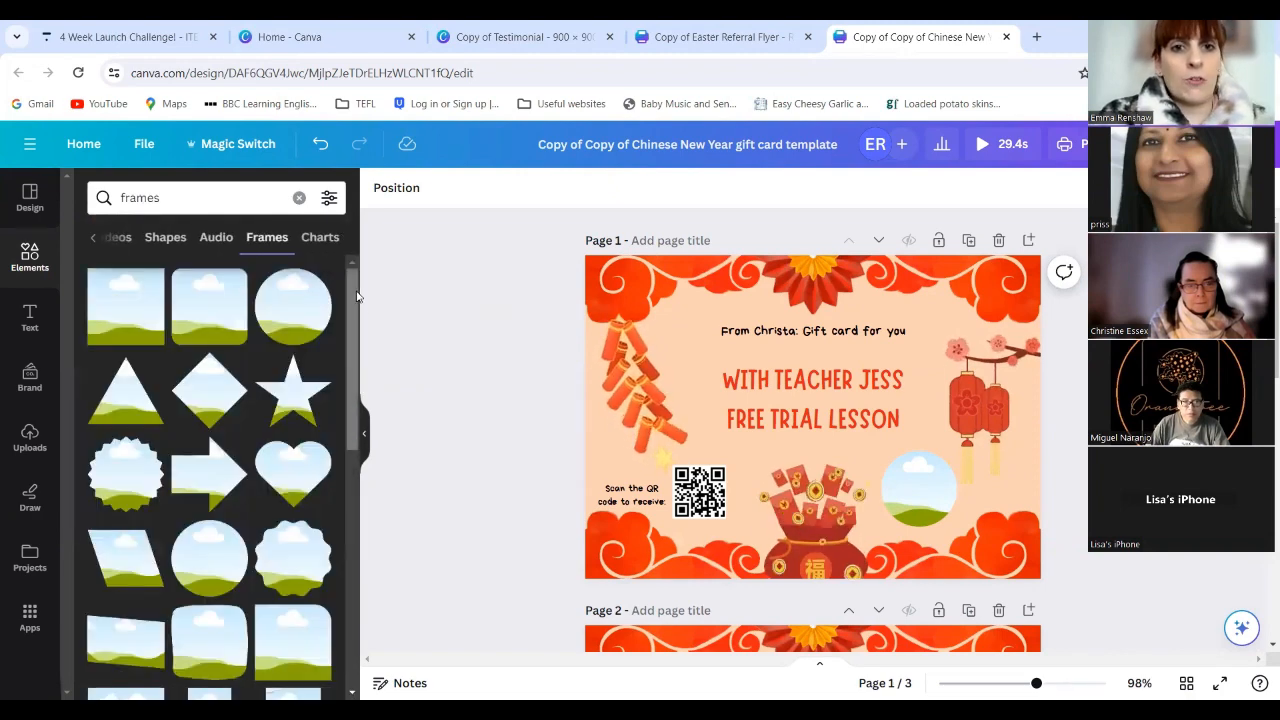
pyautogui.moveTo(357, 293); pyautogui.dragTo(404, 538)
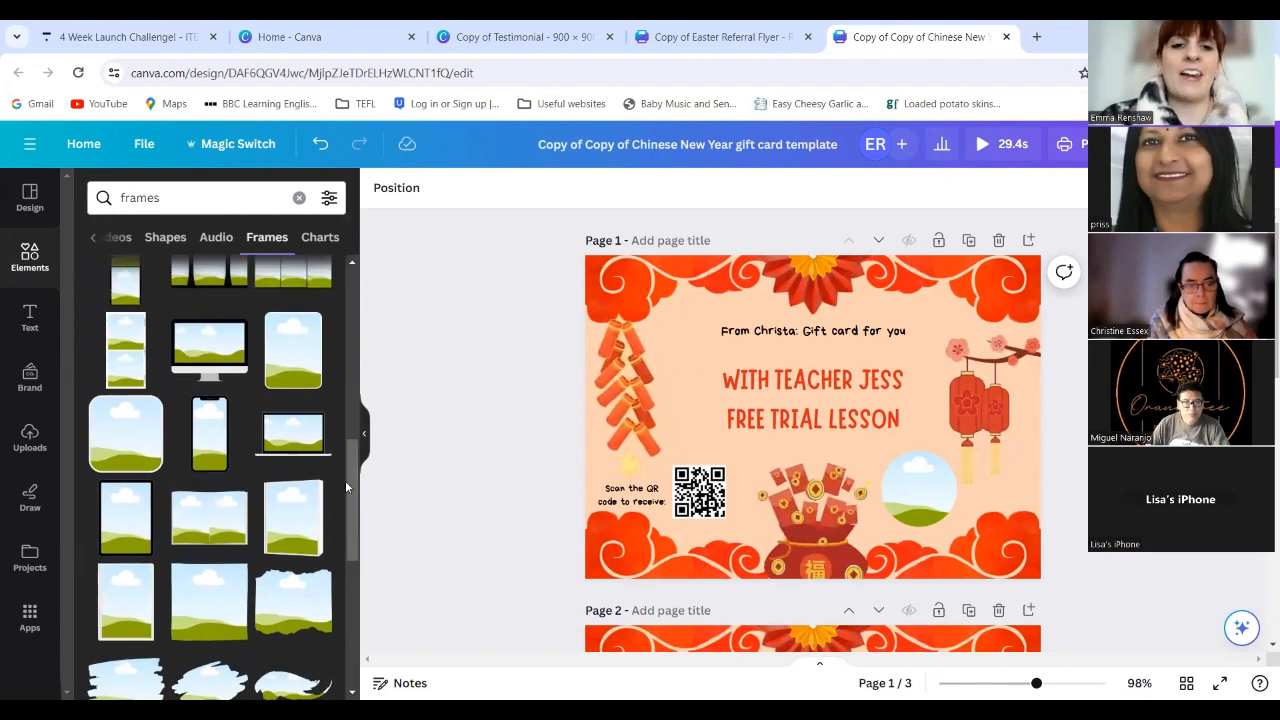
pyautogui.moveTo(296, 446); pyautogui.dragTo(499, 410)
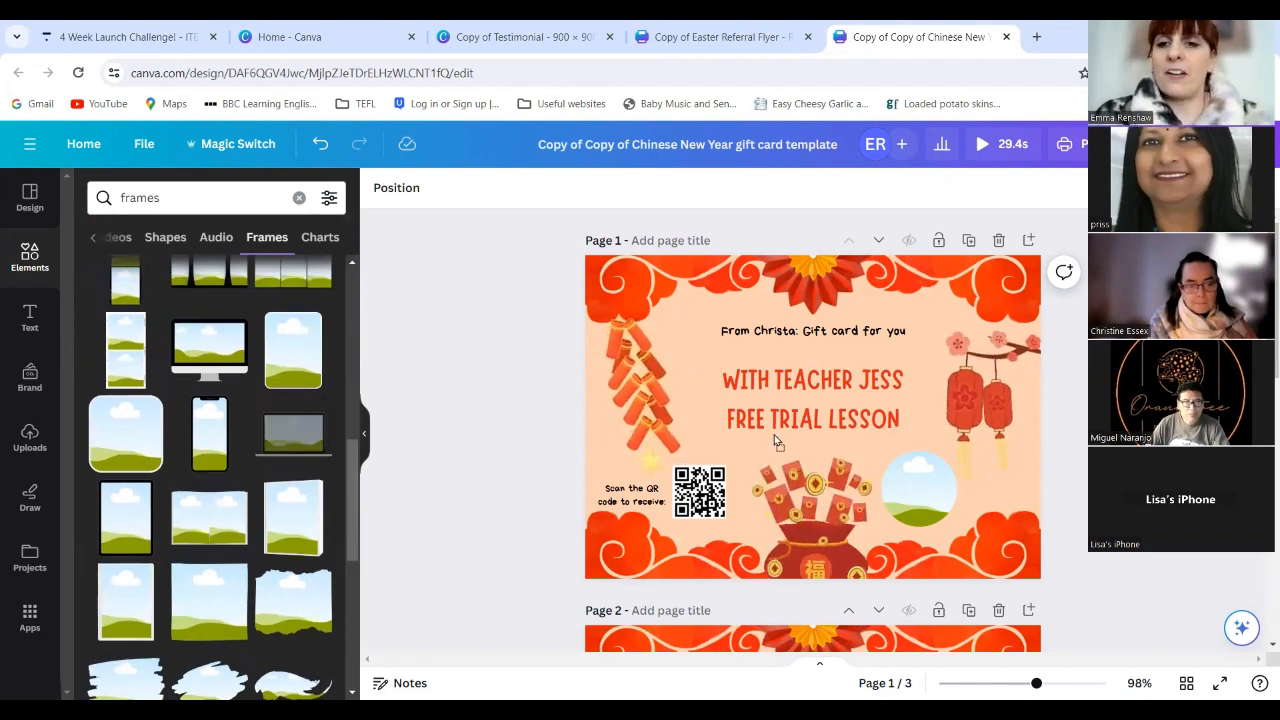
pyautogui.moveTo(687, 349); pyautogui.dragTo(253, 428)
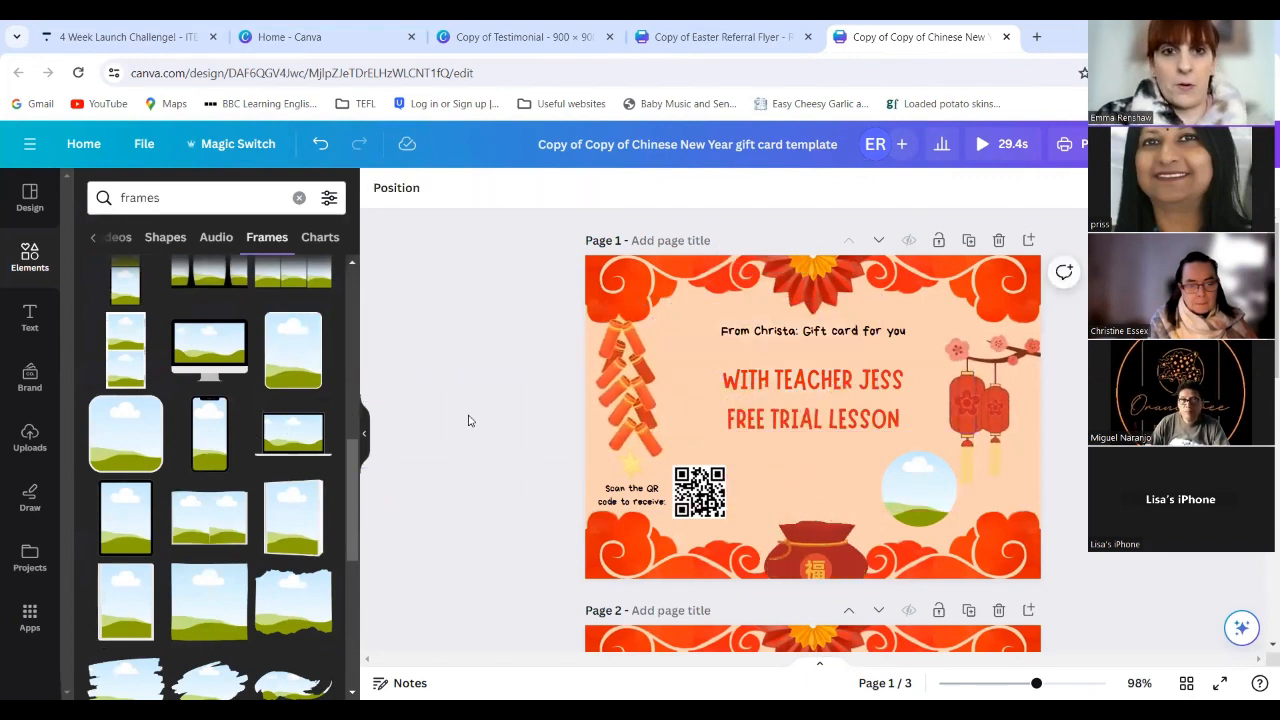
pyautogui.click(93, 237)
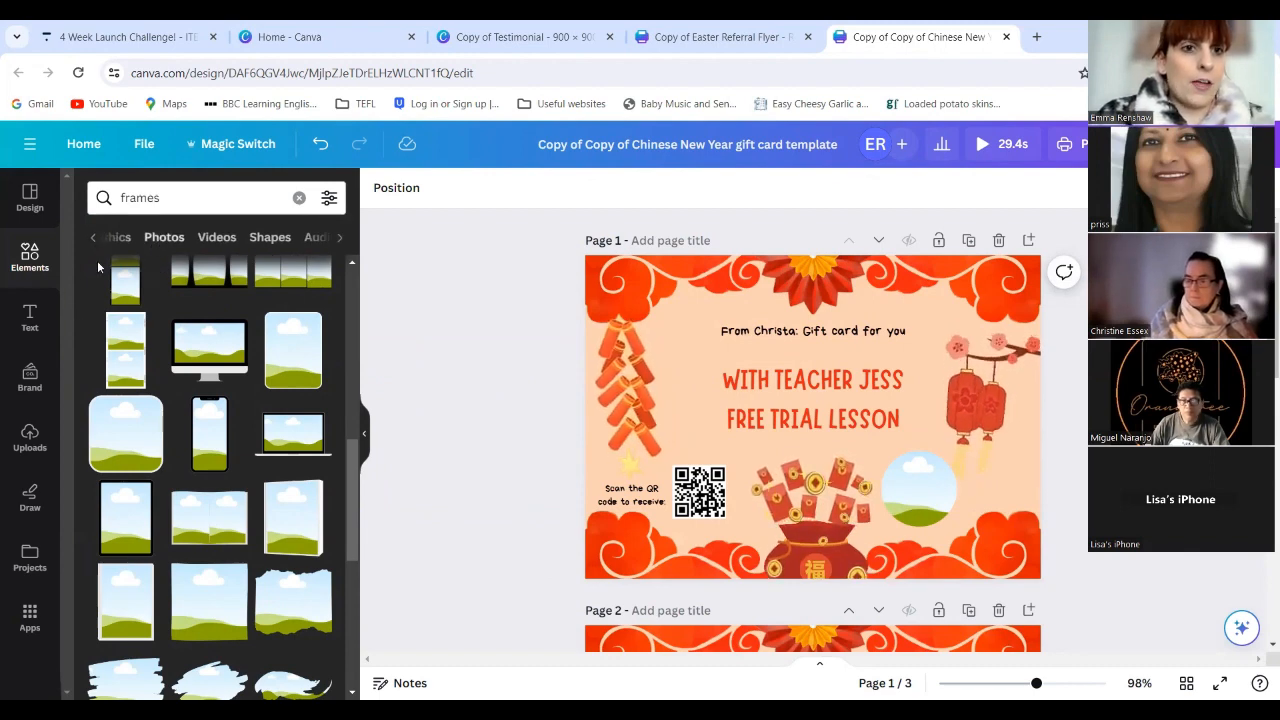
# - Find the teacher's photo by name among the uploads and place the first one inside the empty circular frame on page 1
pyautogui.click(45, 425)
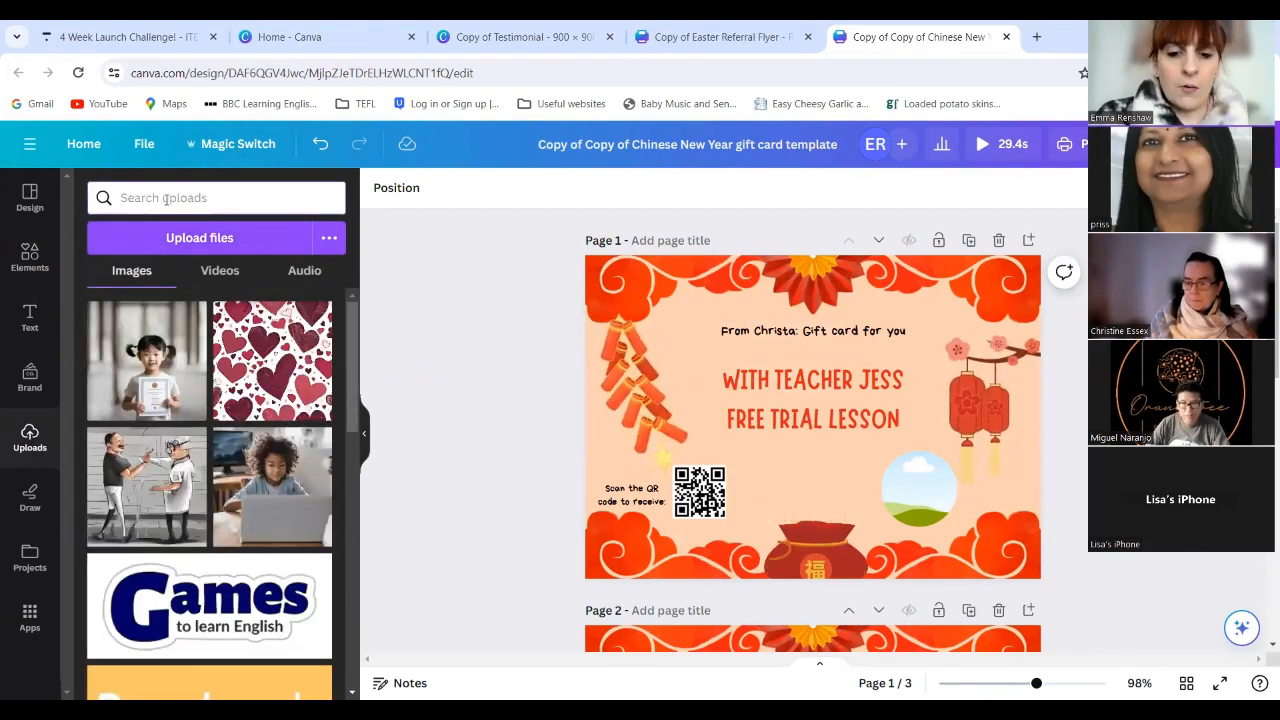
pyautogui.write('teacher emma')
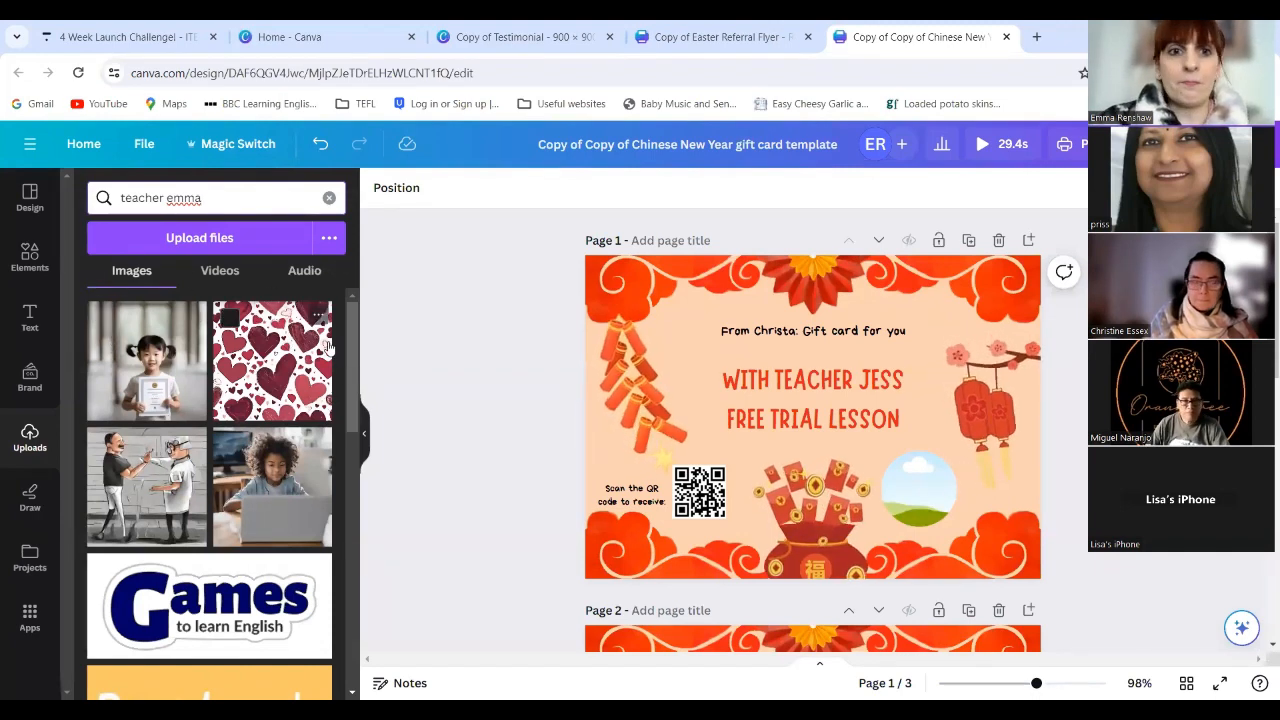
pyautogui.press('Return')
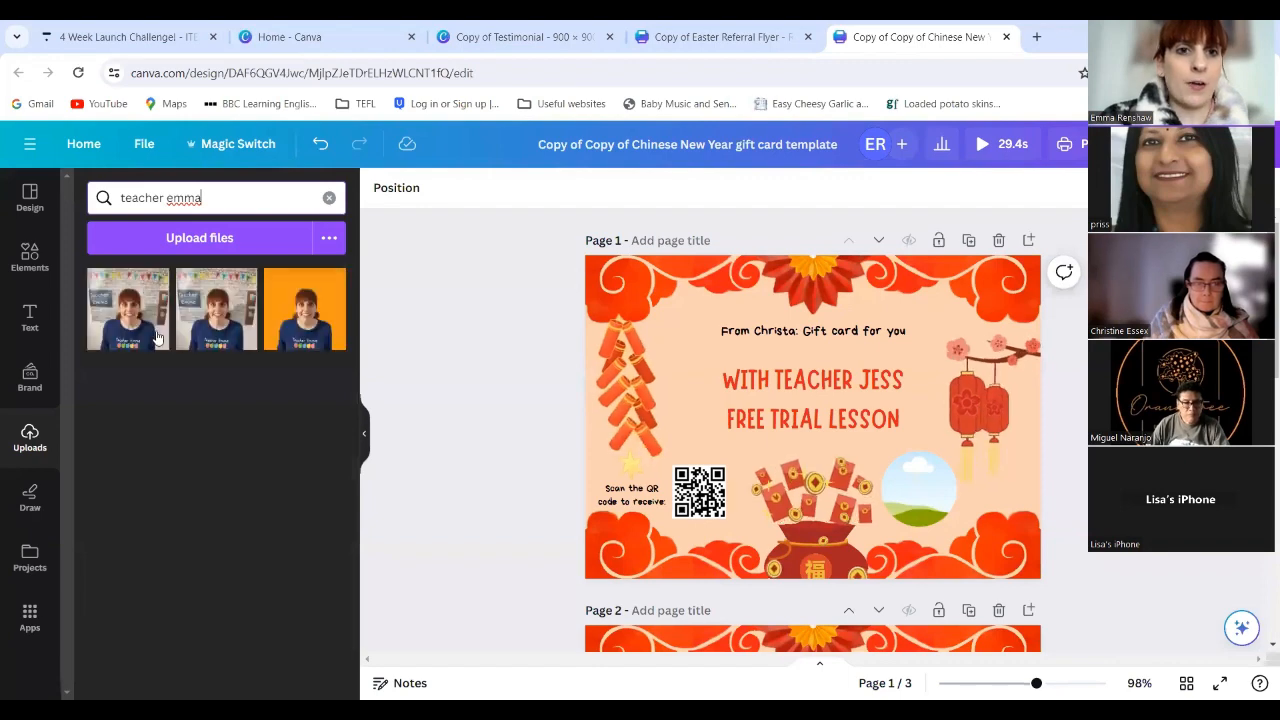
pyautogui.click(150, 335)
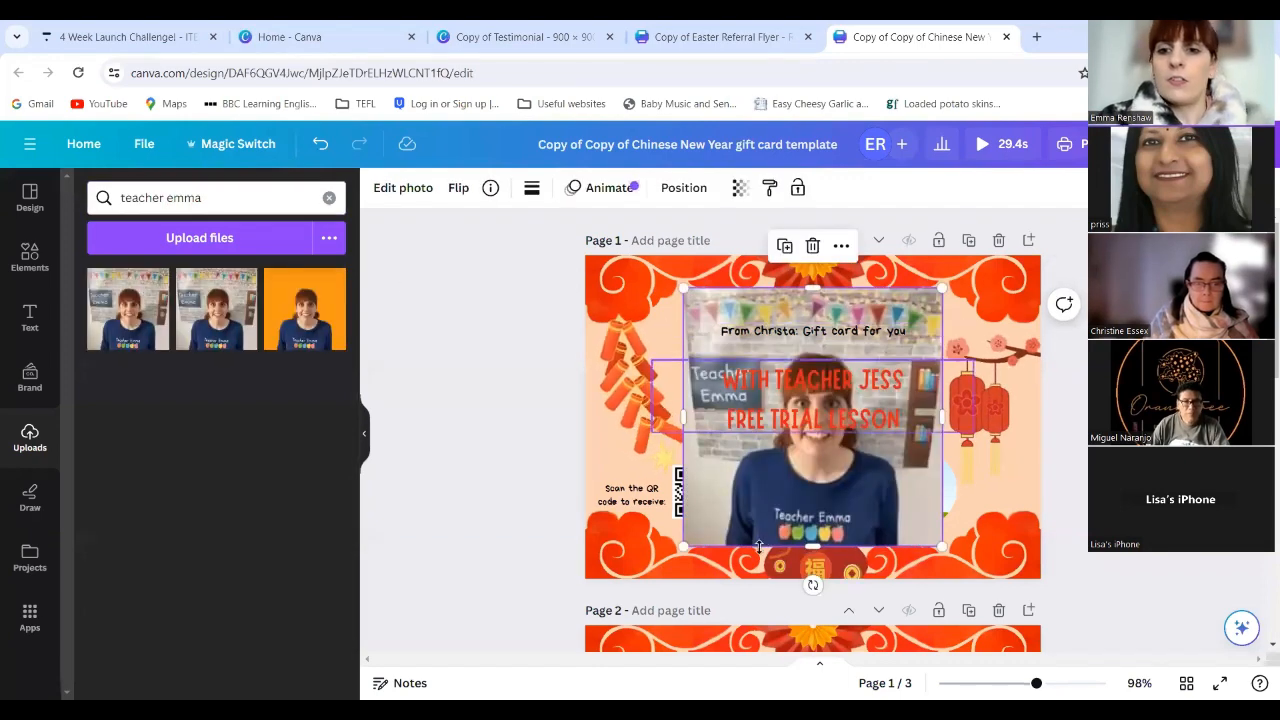
pyautogui.moveTo(702, 530); pyautogui.dragTo(863, 587)
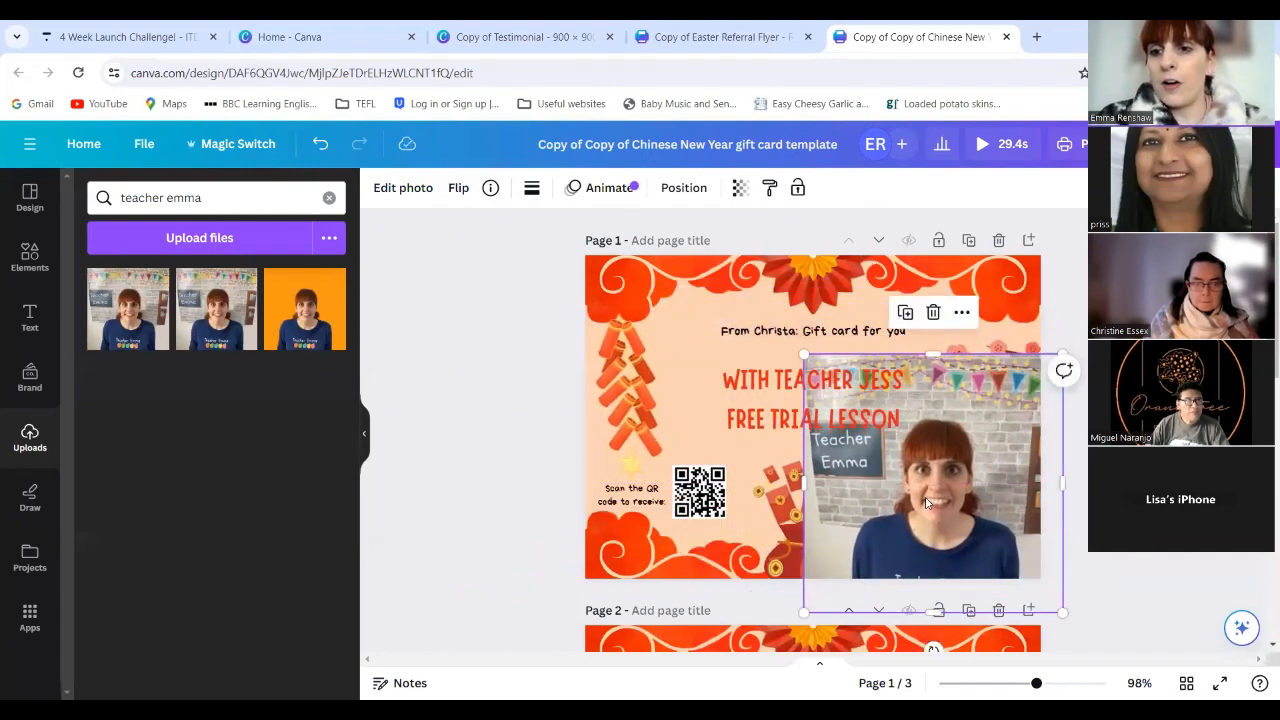
pyautogui.moveTo(955, 521); pyautogui.dragTo(926, 490)
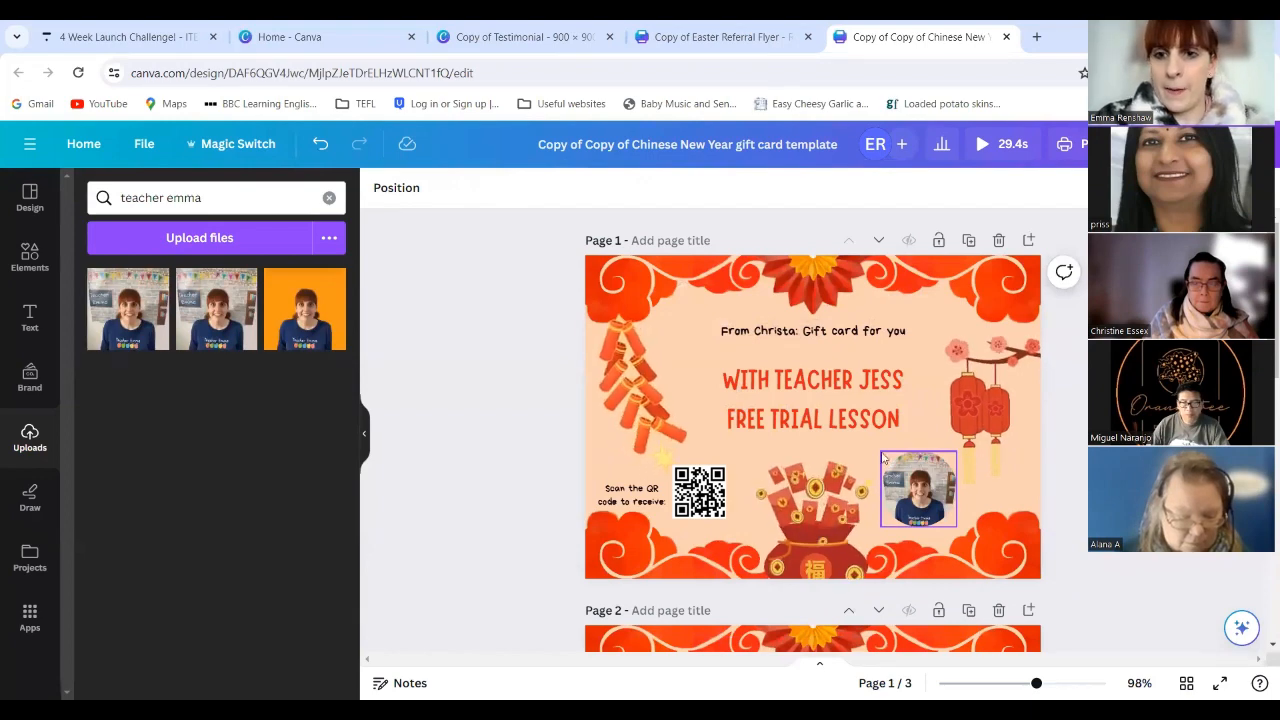
# - Replace the teacher's first name in the red heading on page 1 with the new teacher's first name
pyautogui.click(840, 414)
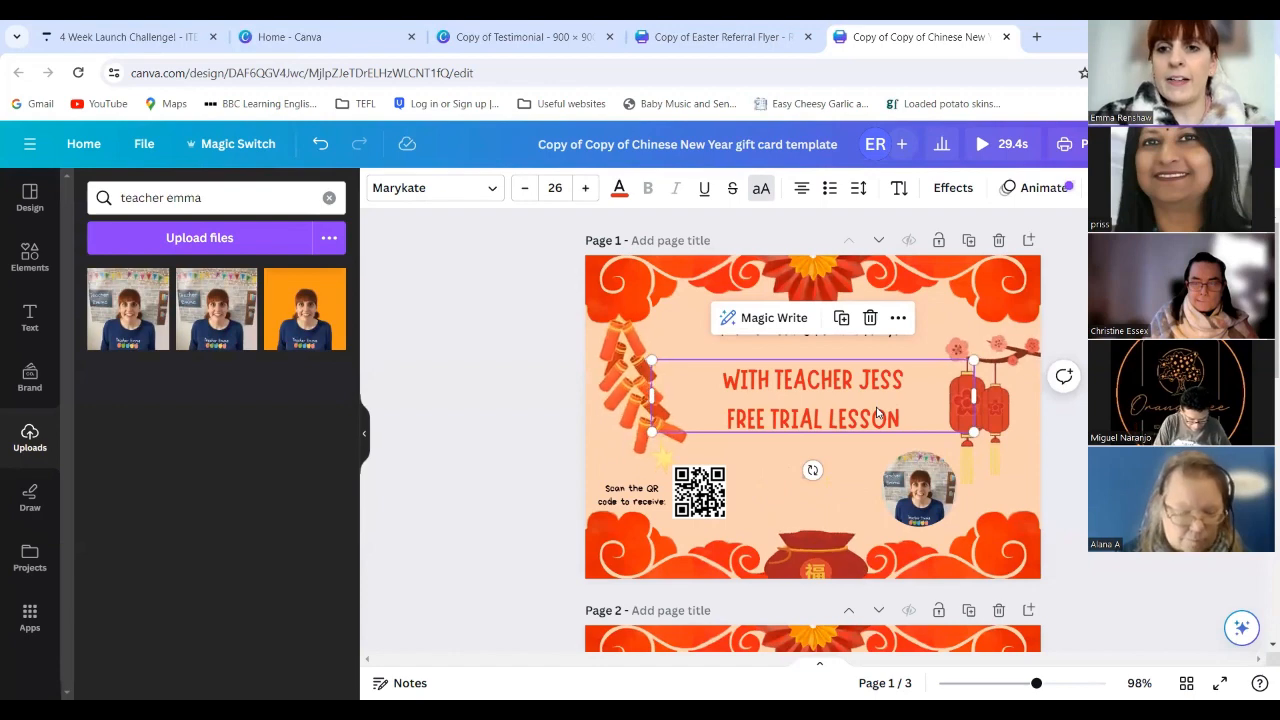
pyautogui.click(888, 389)
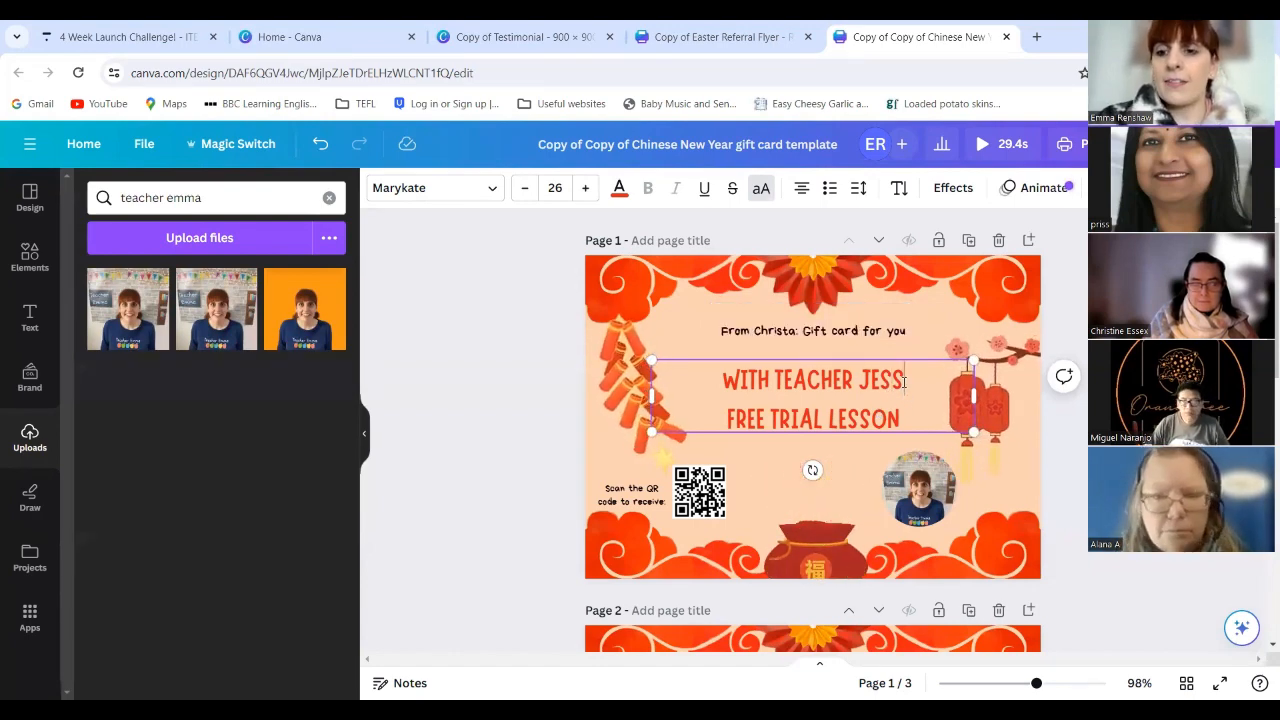
pyautogui.press('BackSpace')
pyautogui.press('BackSpace')
pyautogui.press('BackSpace')
pyautogui.press('BackSpace')
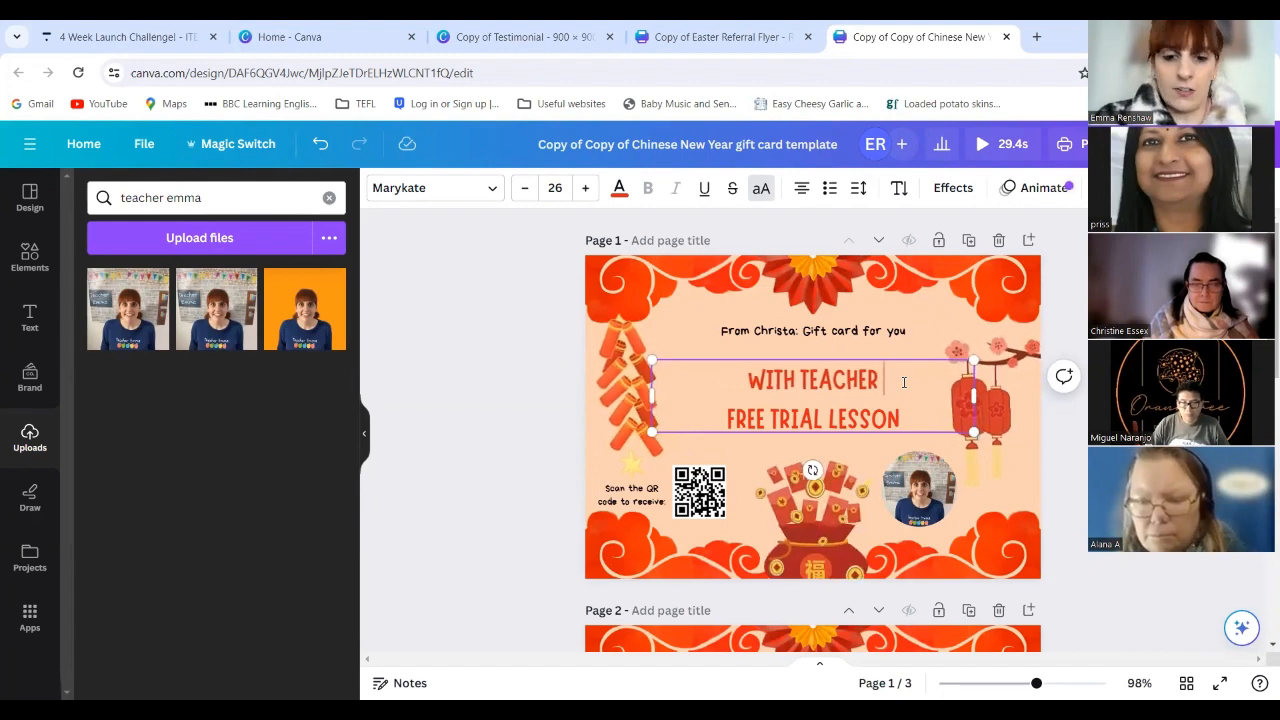
pyautogui.write('EMMA')
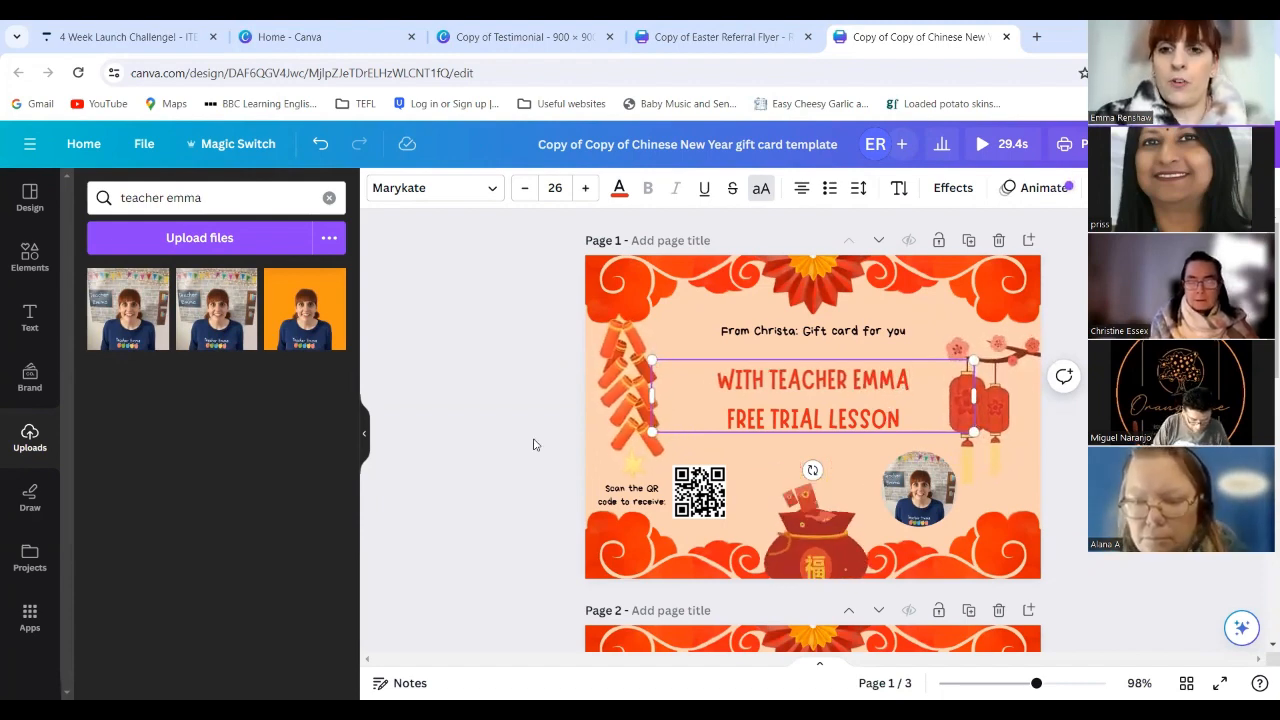
pyautogui.click(406, 442)
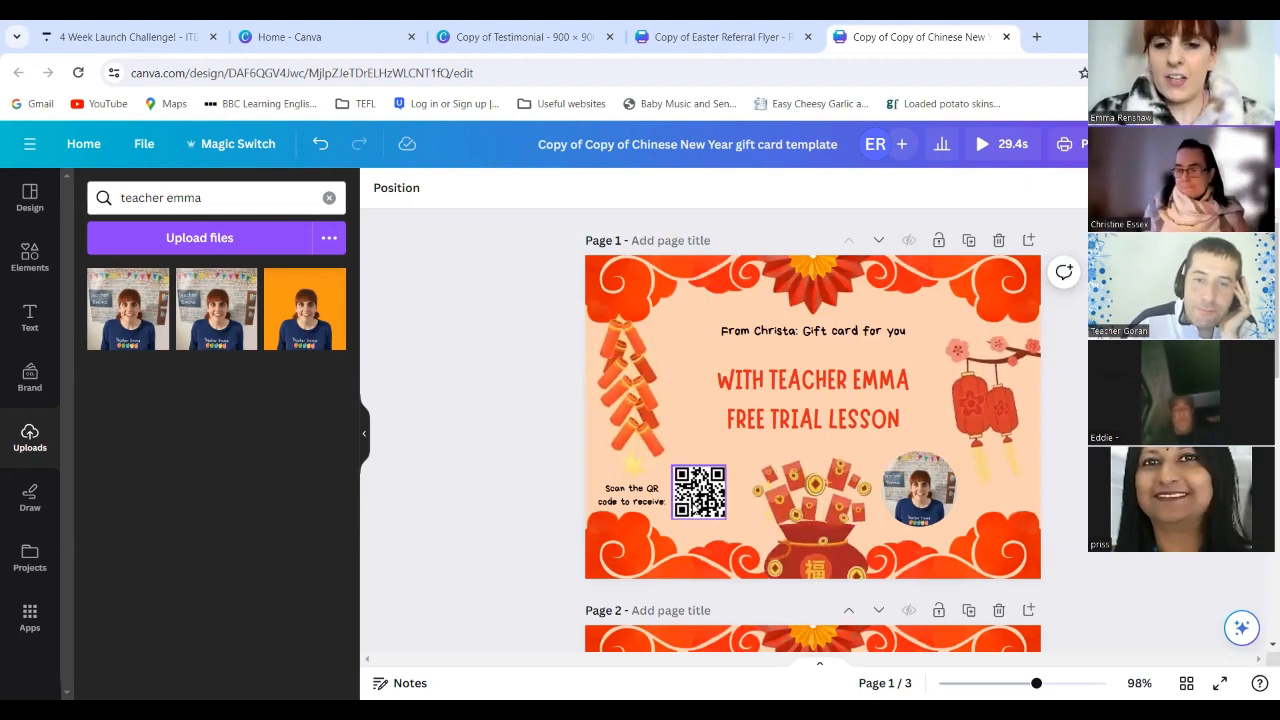
pyautogui.click(699, 491)
pyautogui.click(539, 474)
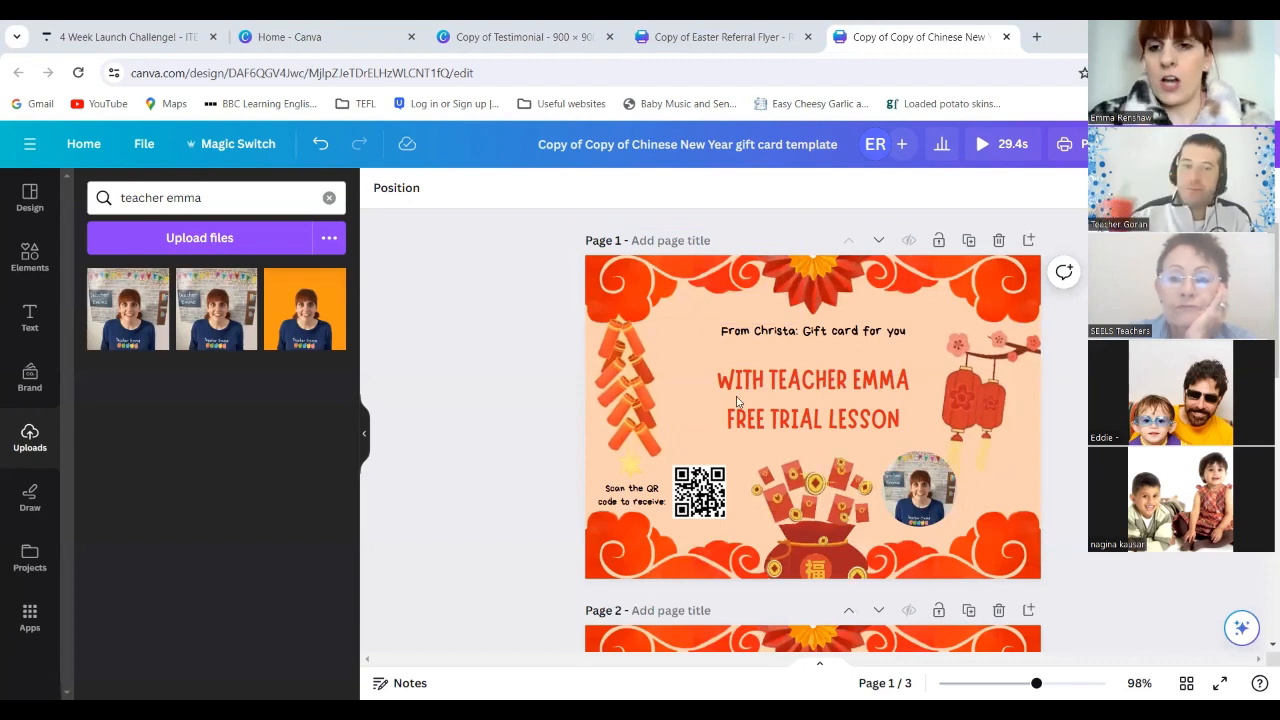
pyautogui.click(773, 390)
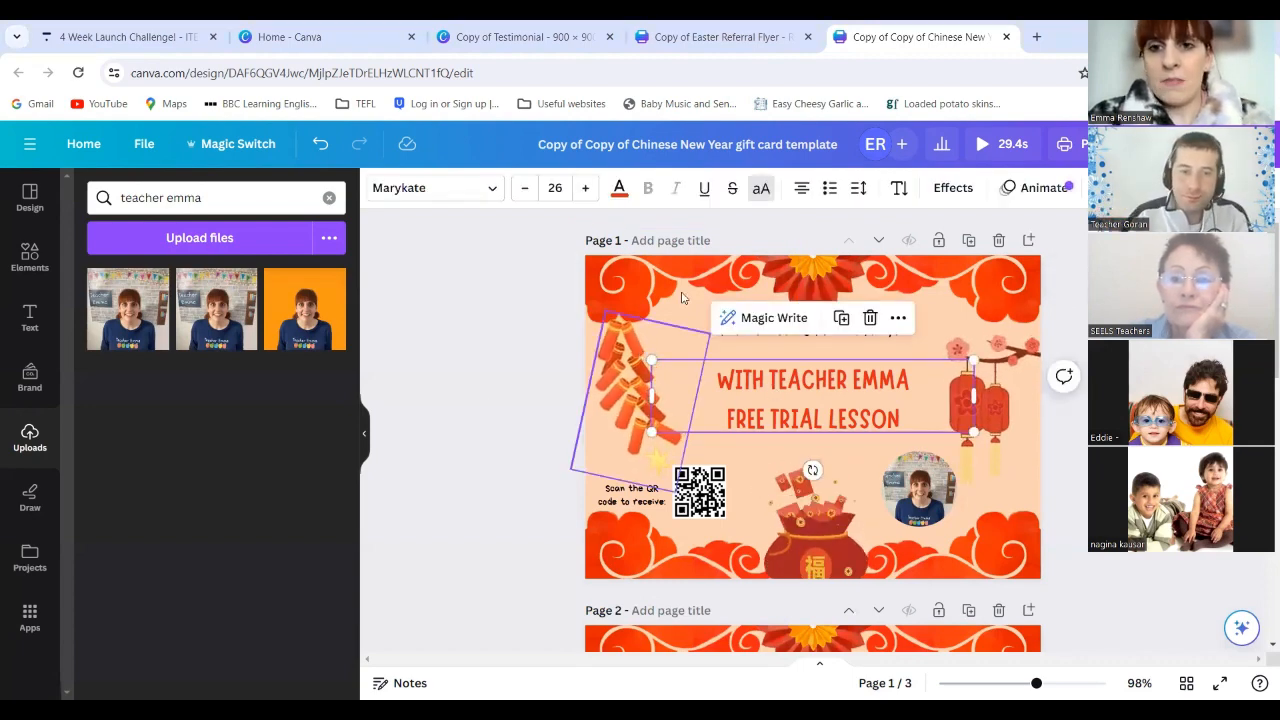
pyautogui.click(532, 434)
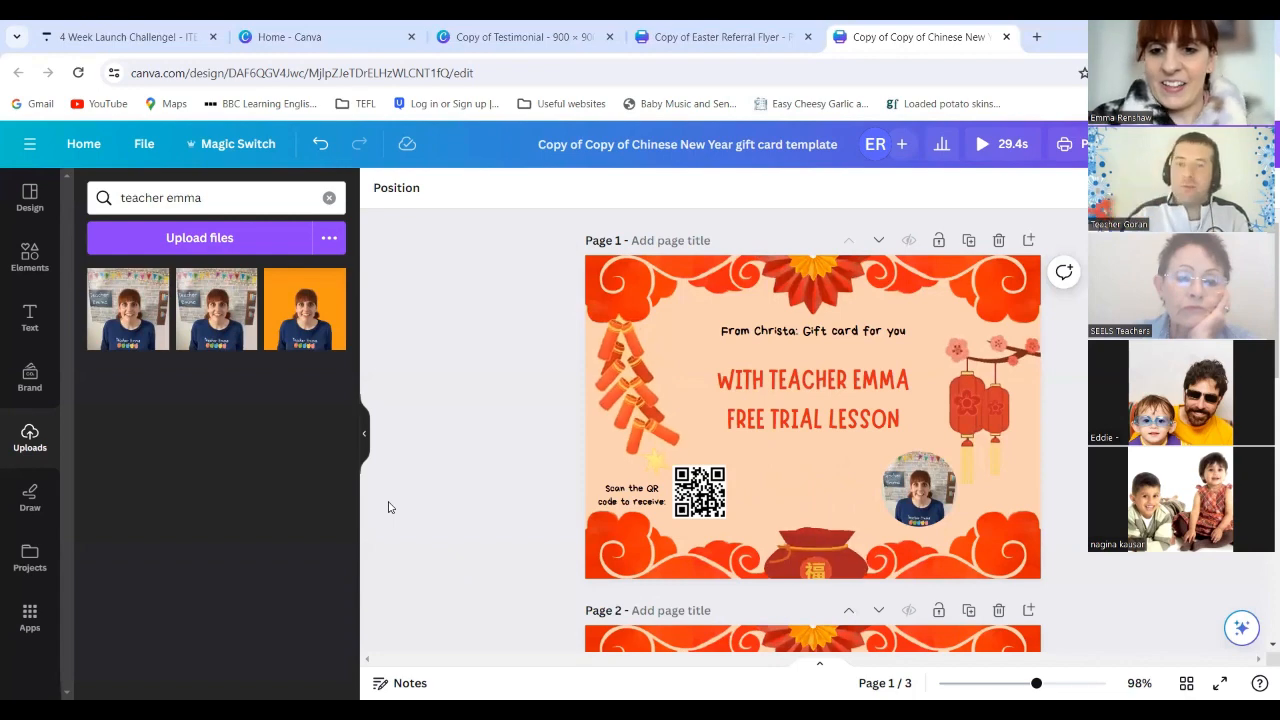
pyautogui.click(840, 405)
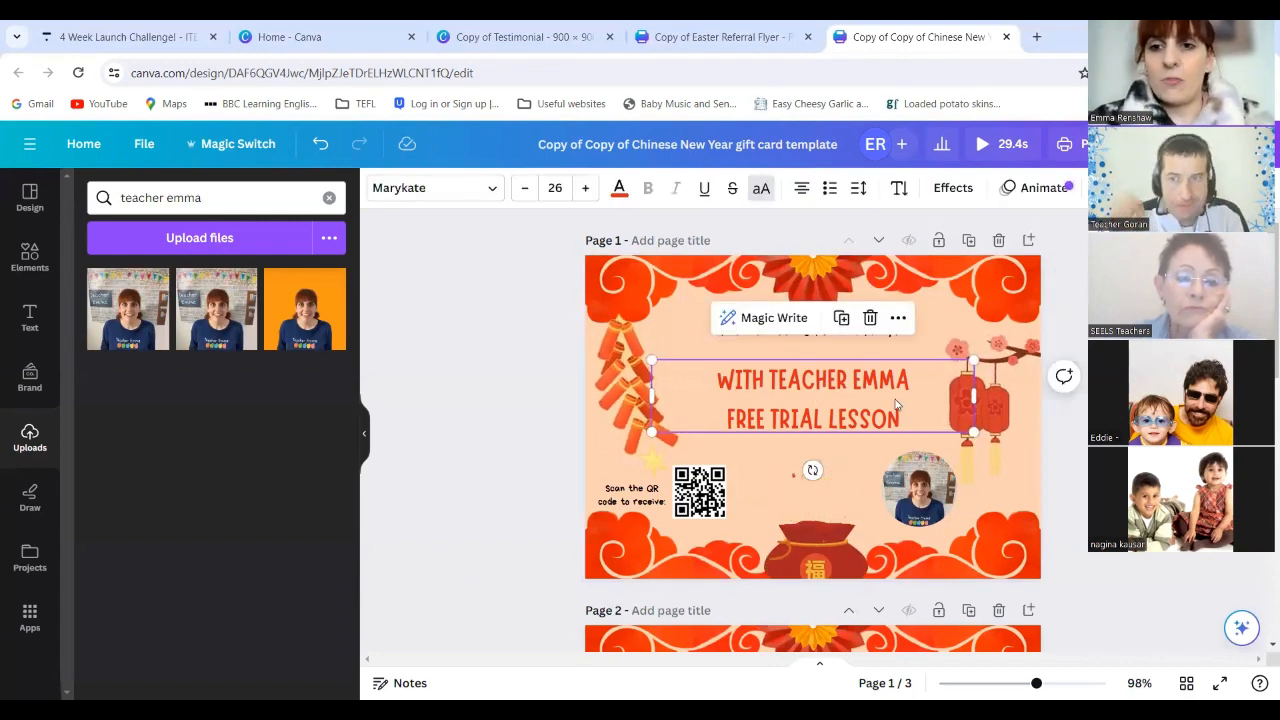
pyautogui.click(40, 325)
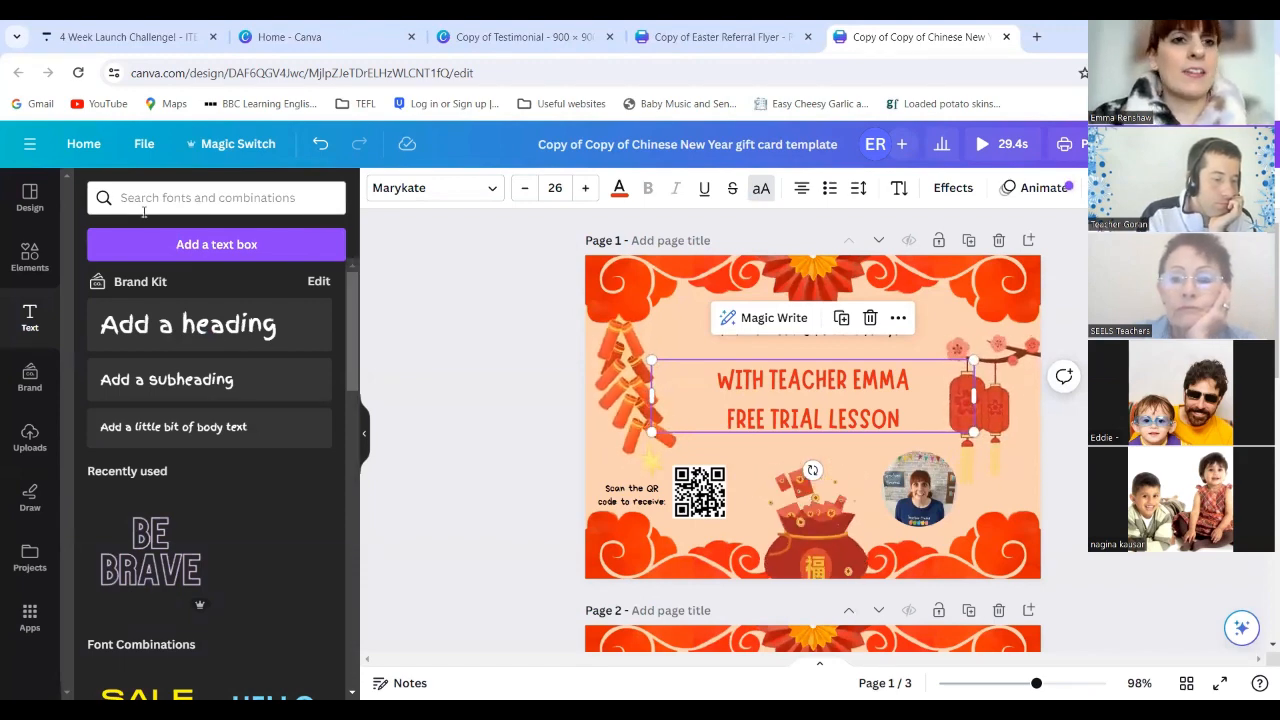
pyautogui.click(33, 199)
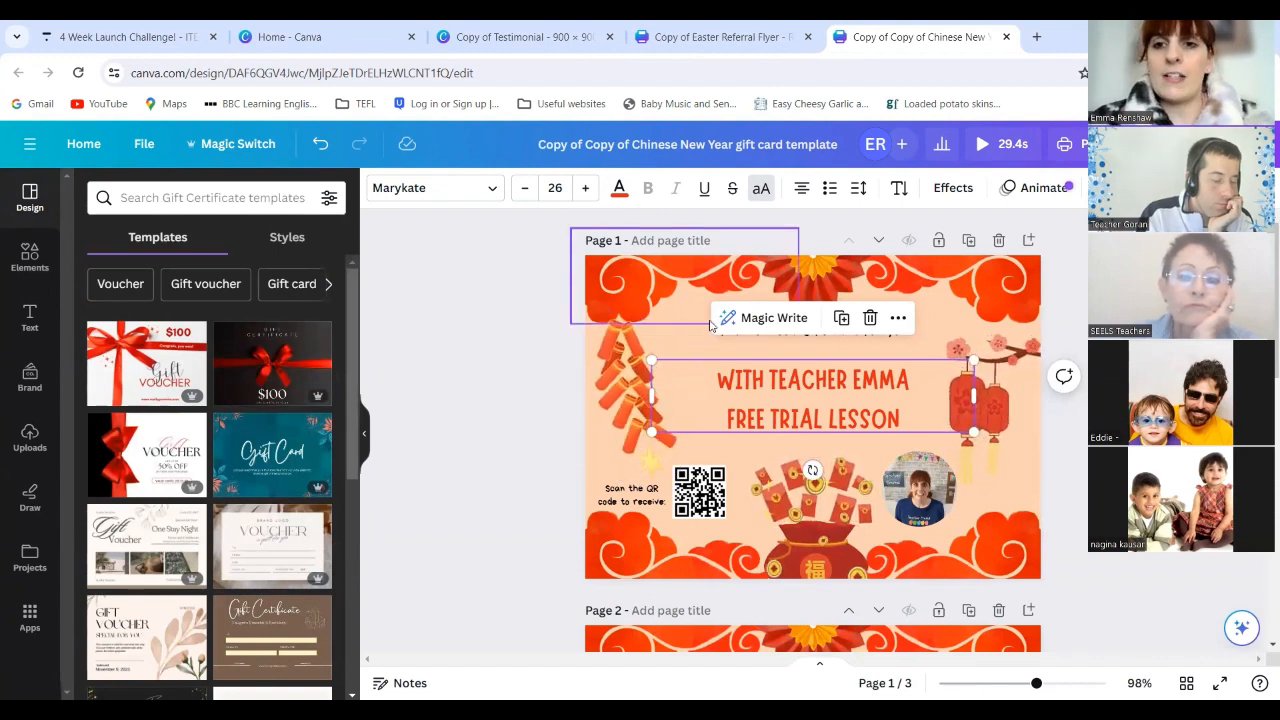
pyautogui.click(757, 500)
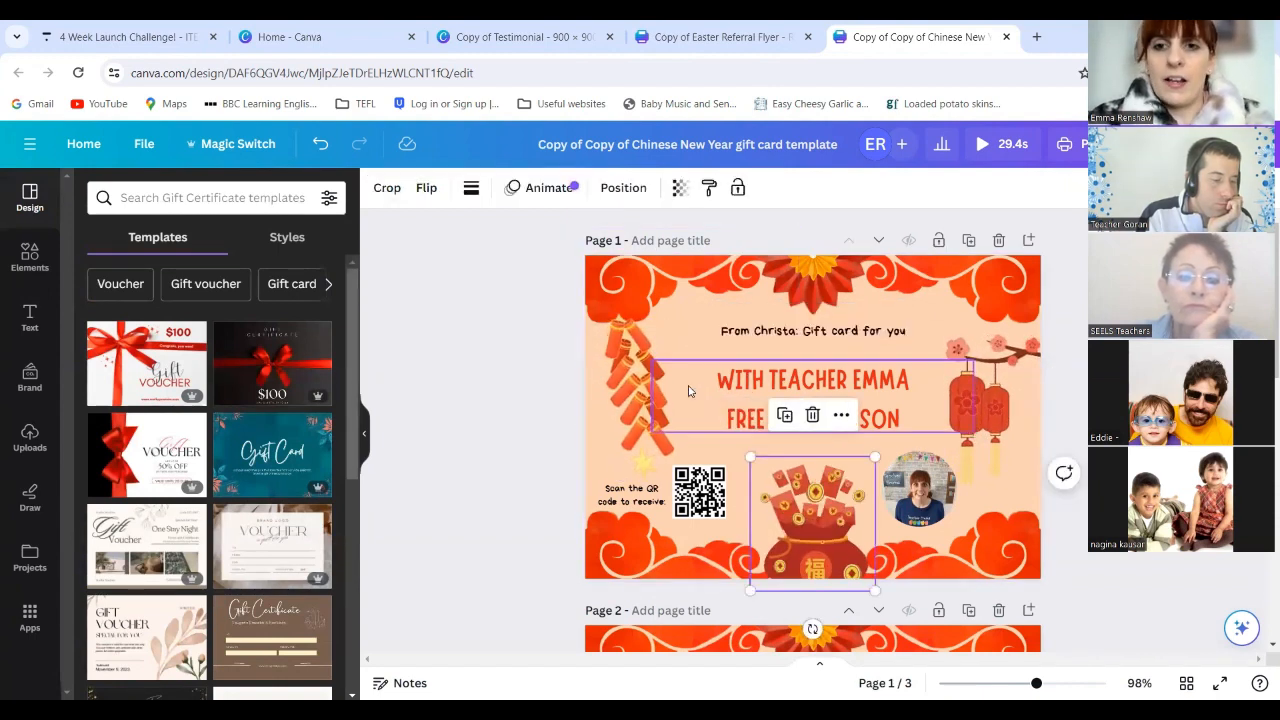
# - Open the text colour options for the red heading on page 1, leaving its colour as it is
pyautogui.click(827, 407)
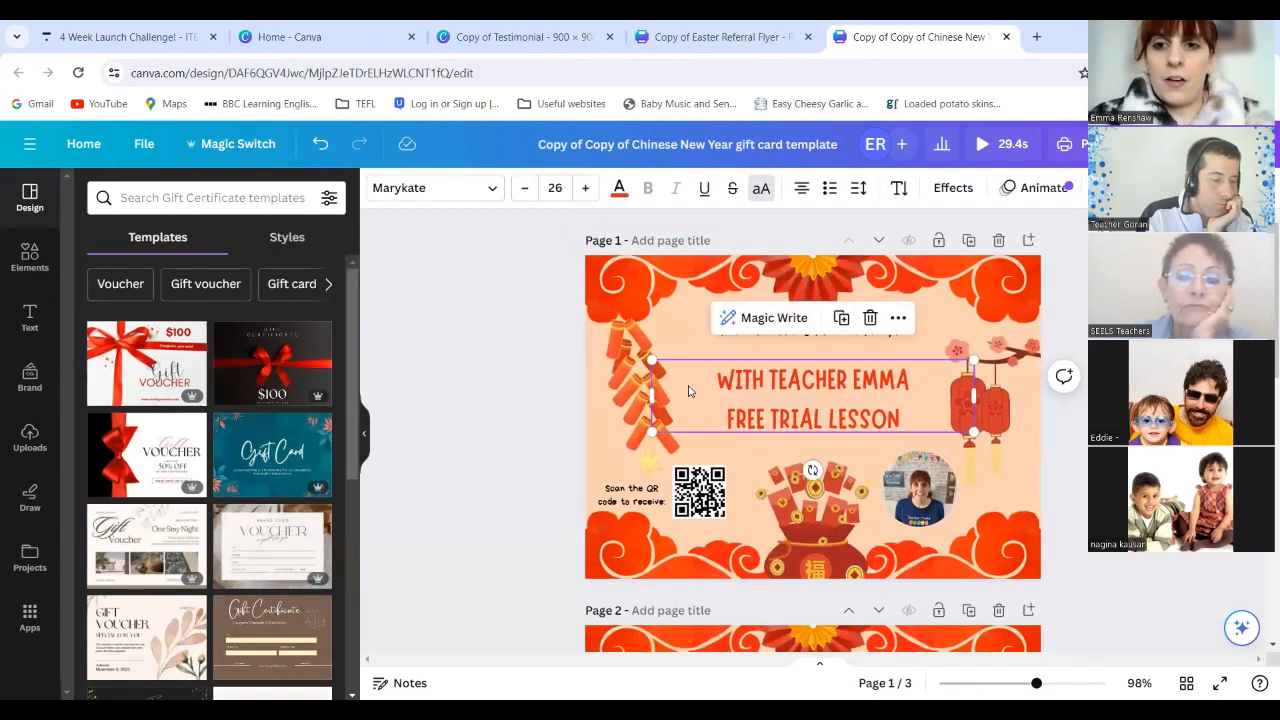
pyautogui.click(619, 189)
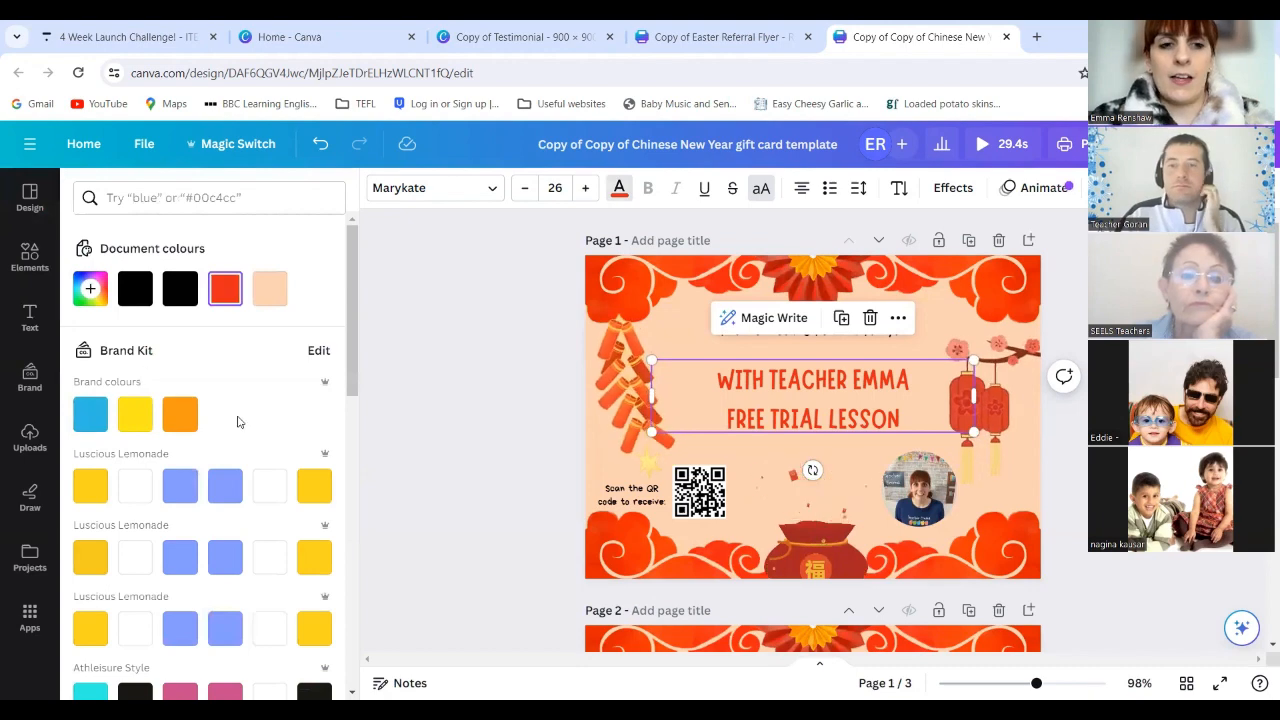
pyautogui.click(505, 410)
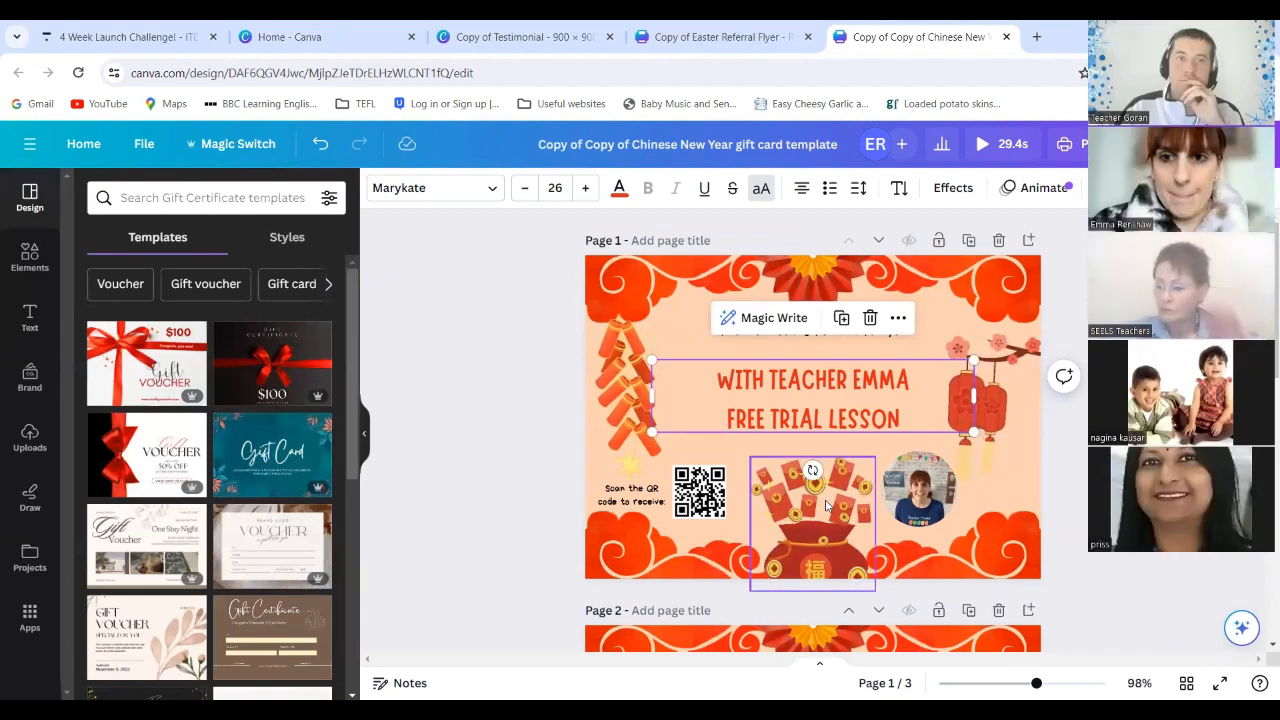
# - Delete the money bag illustration with the red envelopes from page 1
pyautogui.click(765, 500)
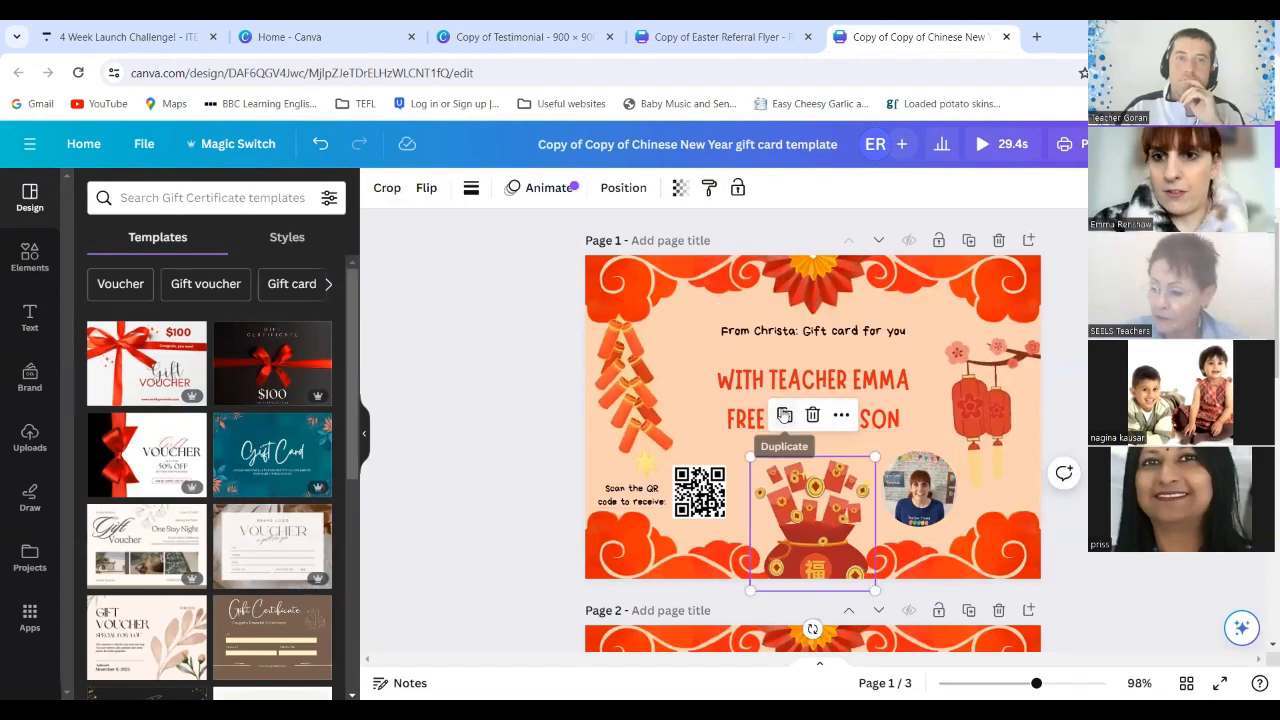
pyautogui.click(814, 416)
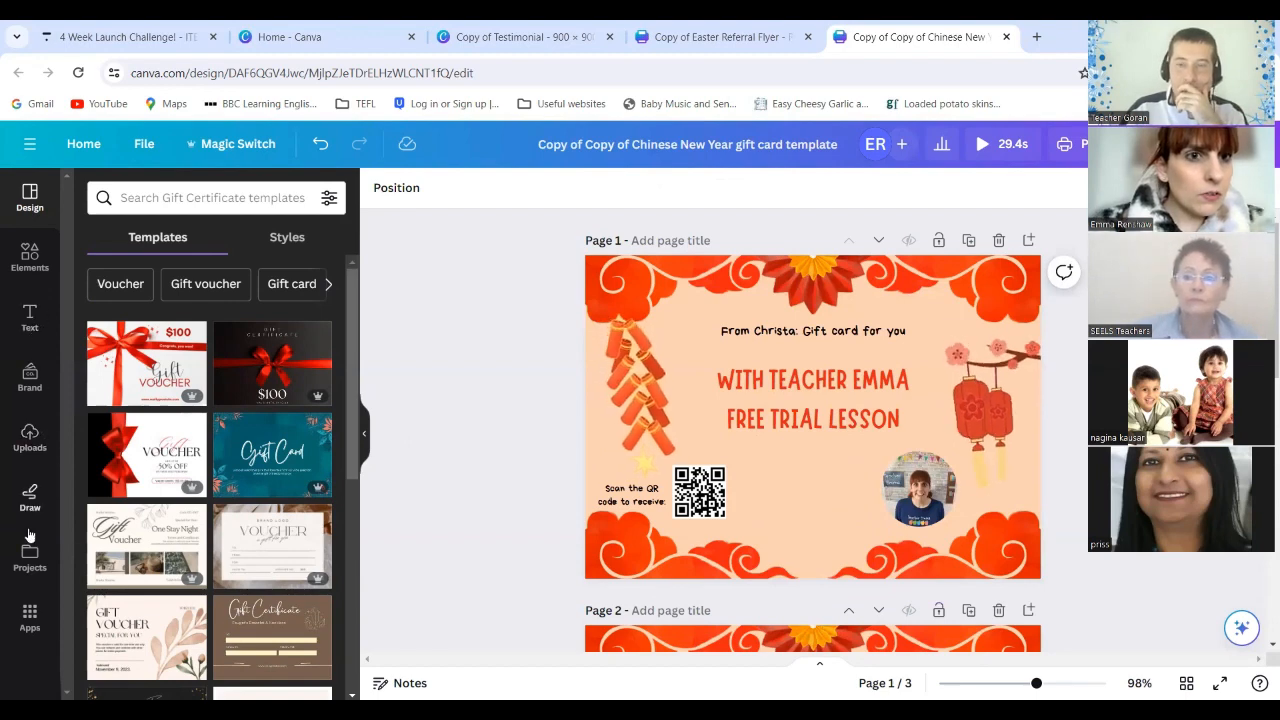
# - Clear the "frames" search from the elements library and search it for "chinese new year"
pyautogui.click(45, 256)
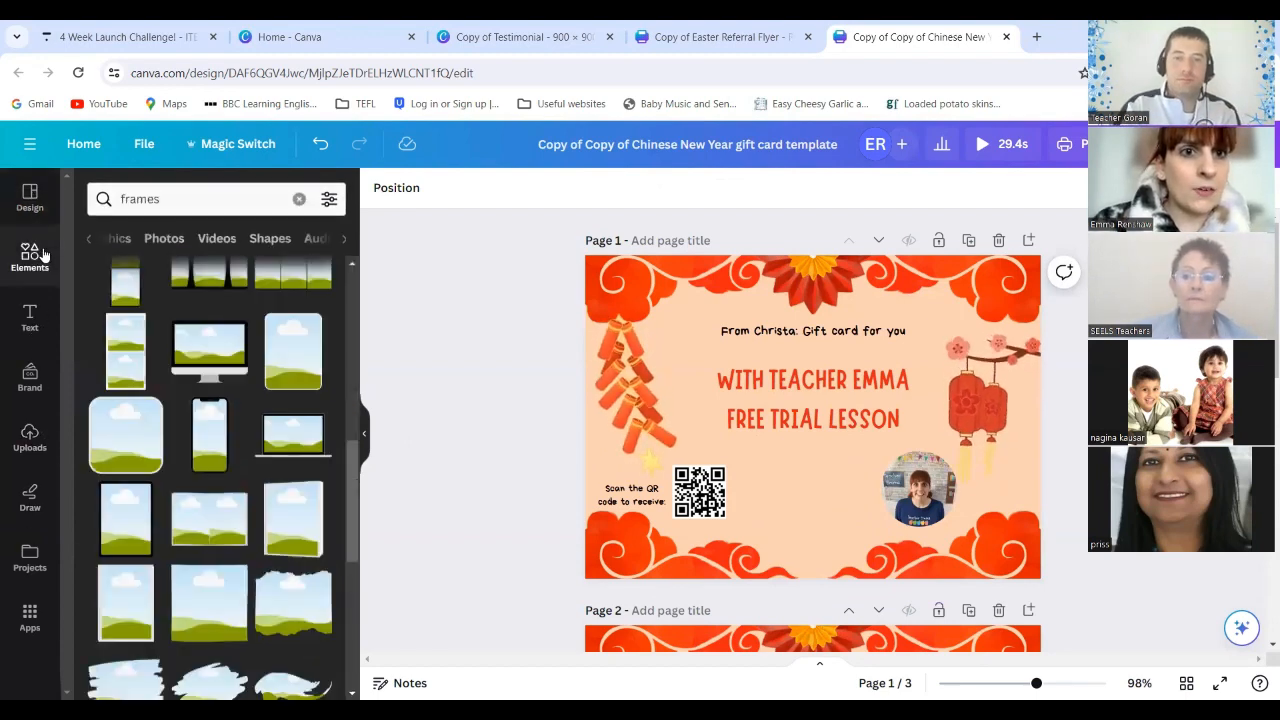
pyautogui.click(93, 239)
pyautogui.click(97, 238)
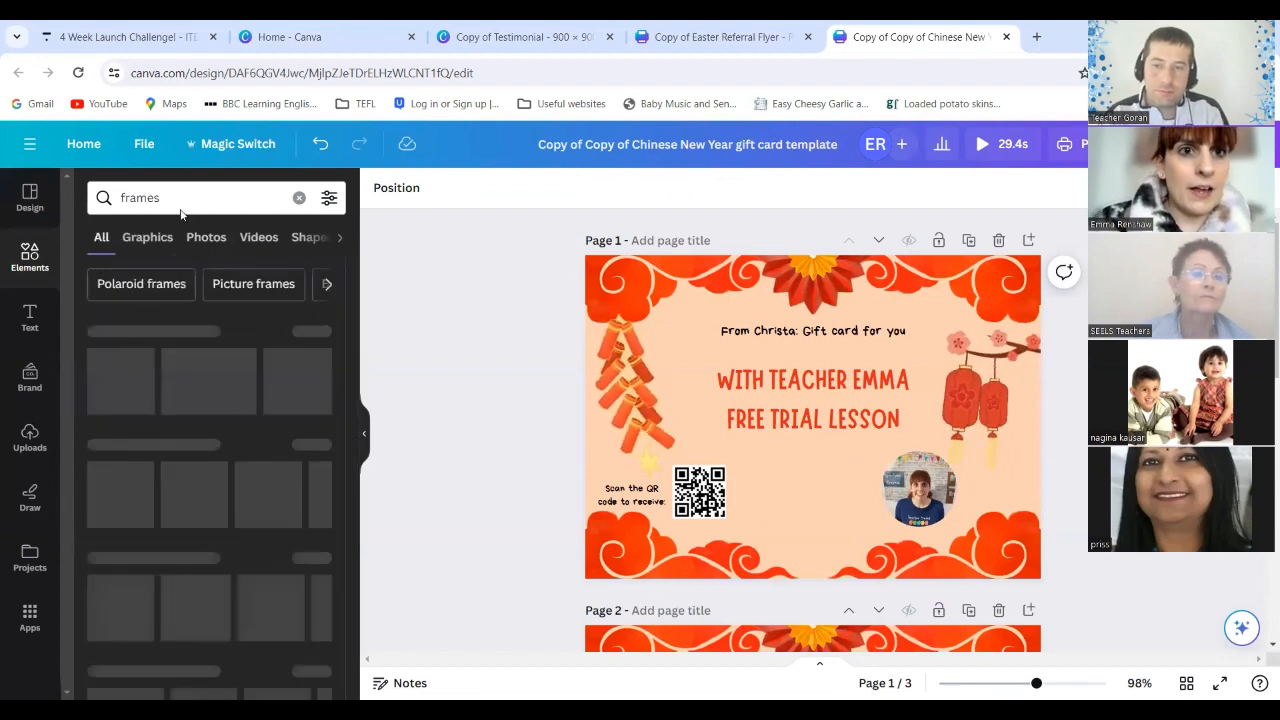
pyautogui.click(299, 199)
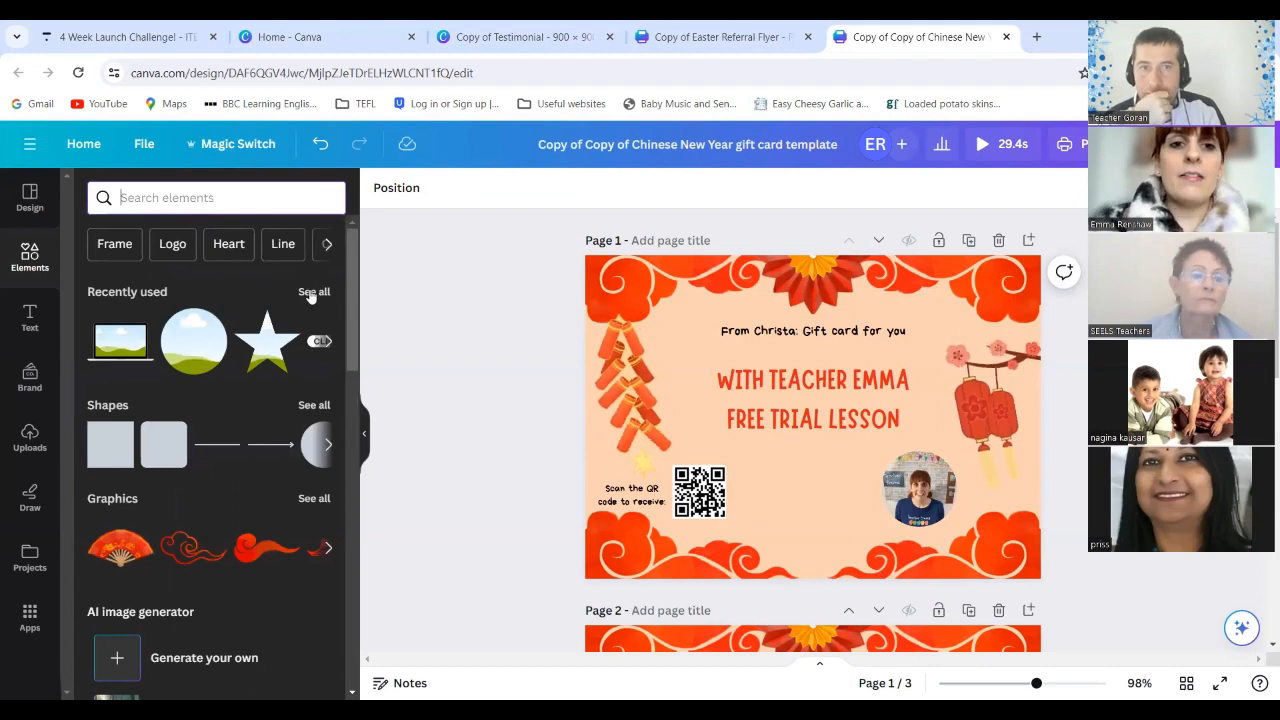
pyautogui.click(22, 446)
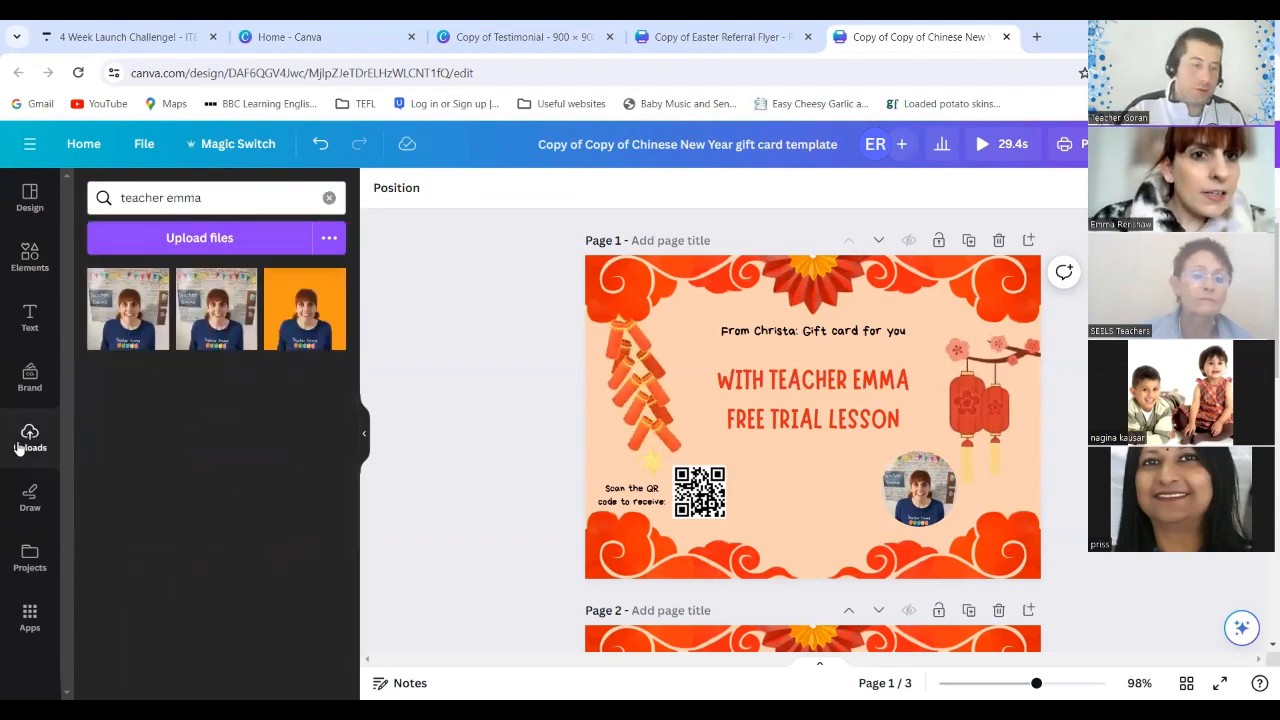
pyautogui.click(34, 262)
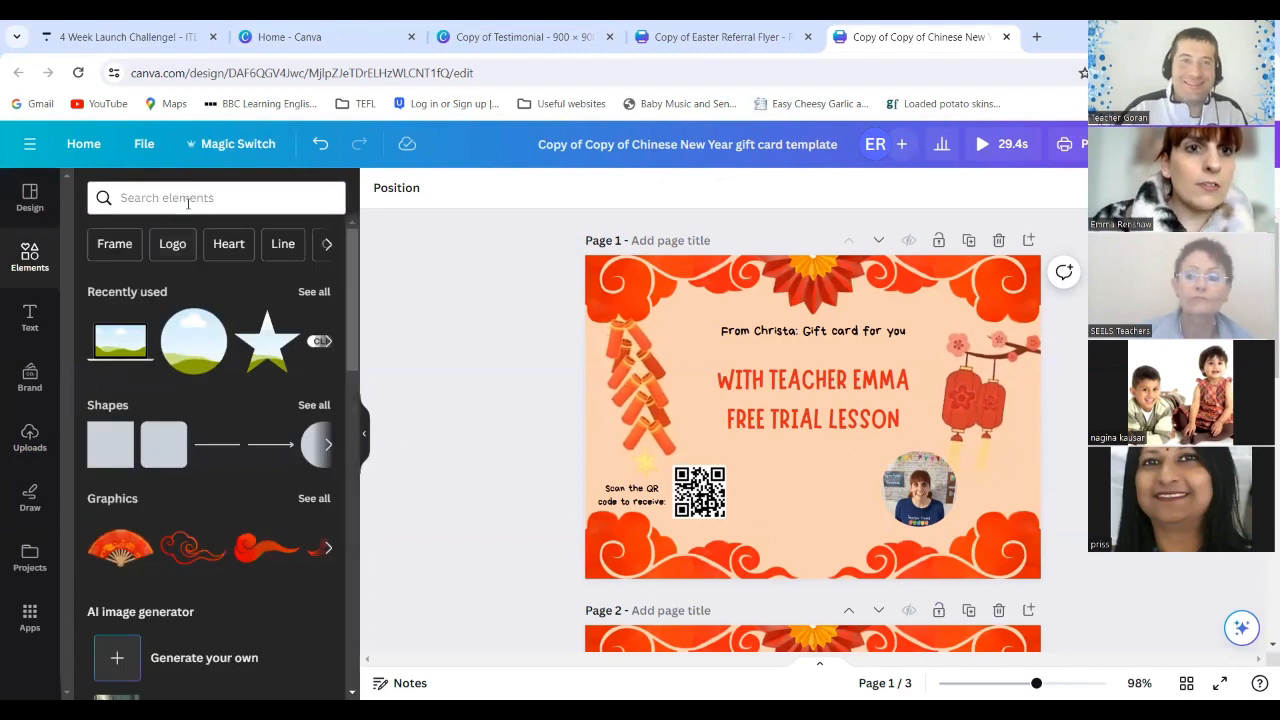
pyautogui.click(187, 200)
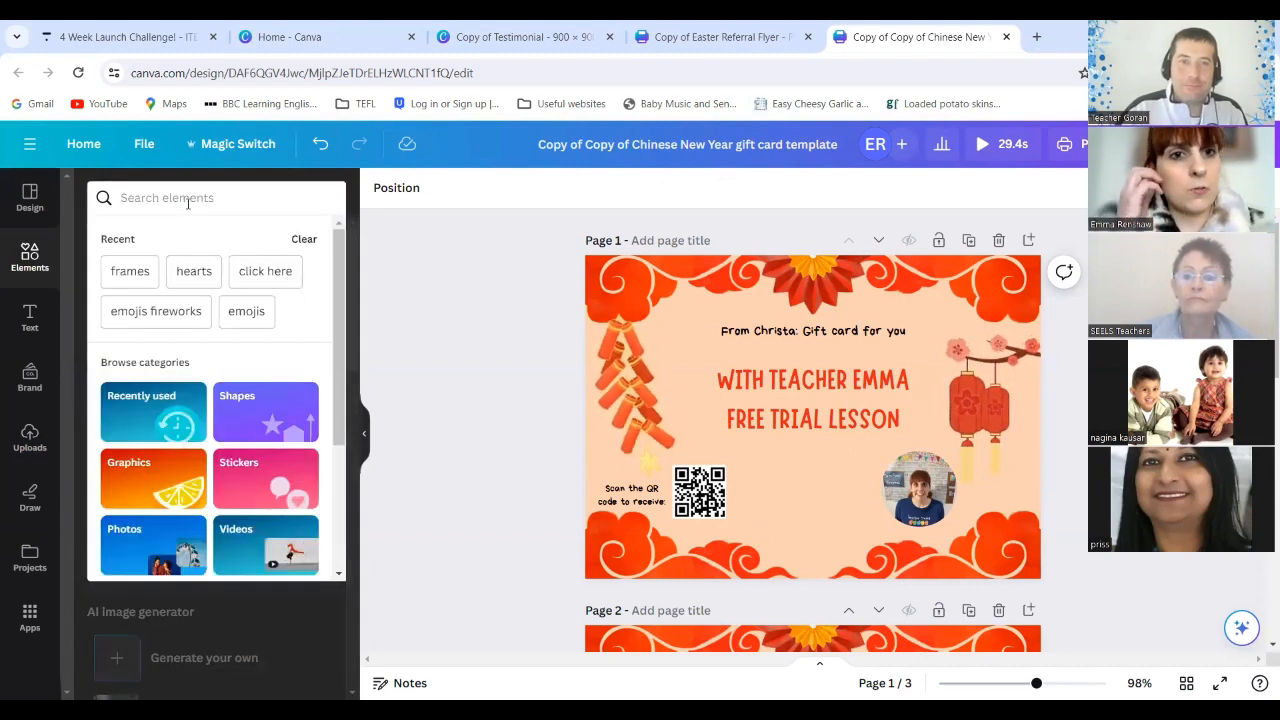
pyautogui.write('chi')
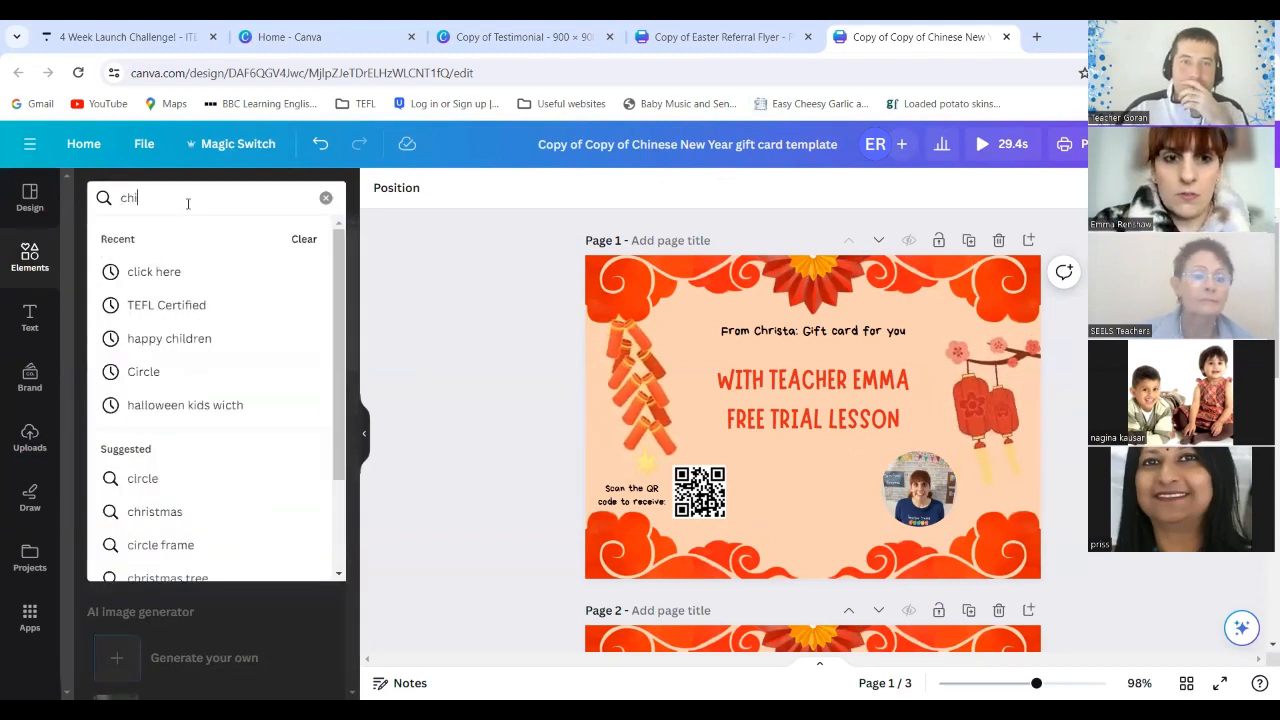
pyautogui.write('nes')
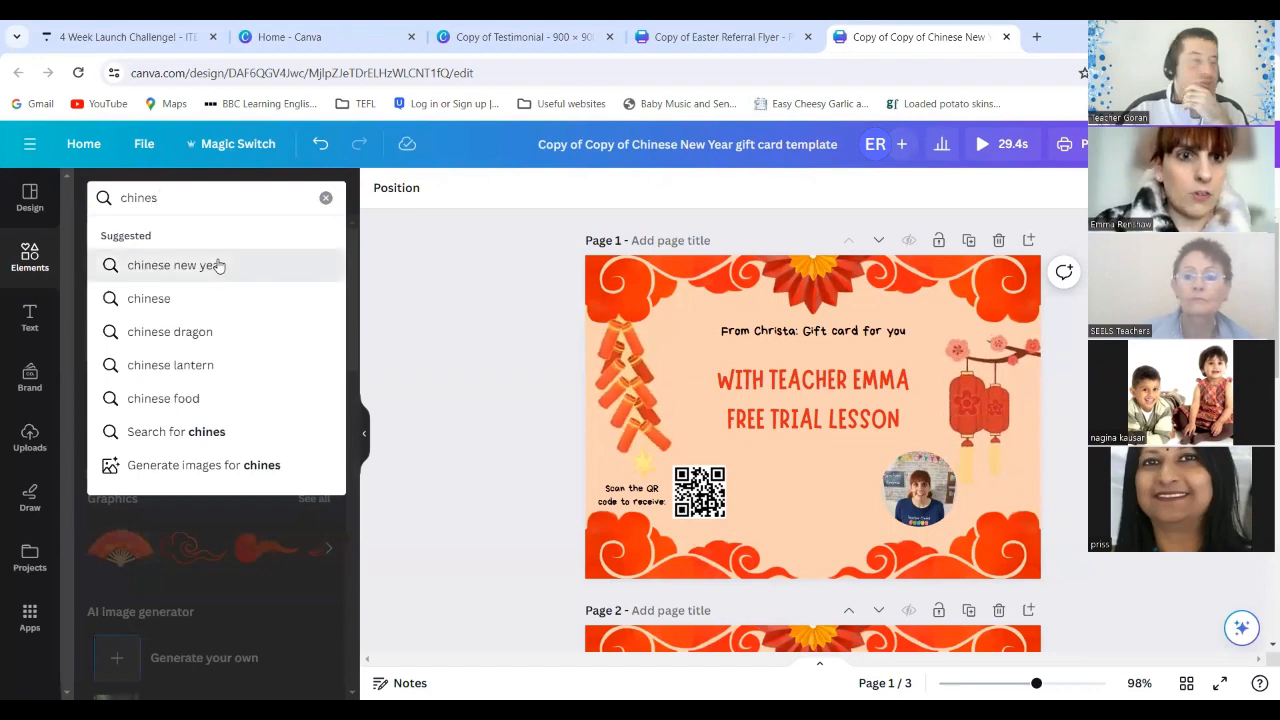
pyautogui.click(214, 264)
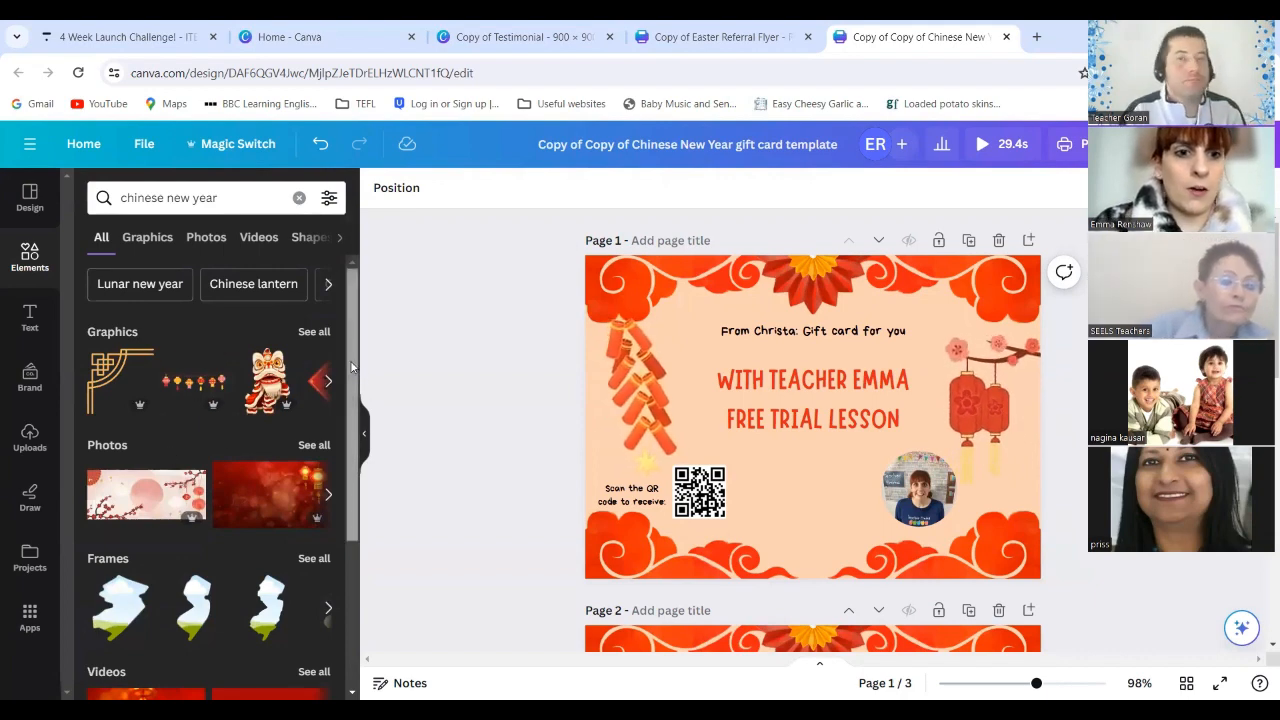
# - Browse all the Chinese New Year graphics and add the golden dragon to page 1, shrunk and placed between the QR code and the teacher's photo
pyautogui.moveTo(346, 428); pyautogui.dragTo(367, 350)
pyautogui.click(308, 335)
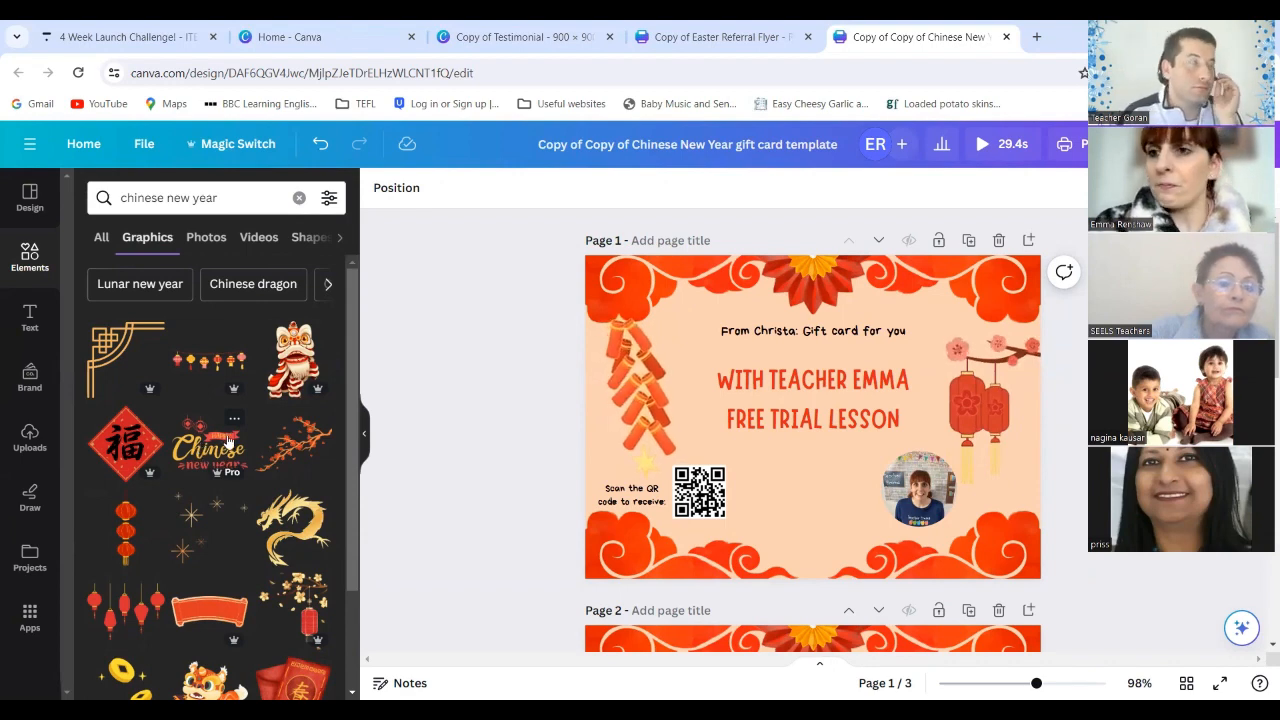
pyautogui.moveTo(355, 357); pyautogui.dragTo(355, 477)
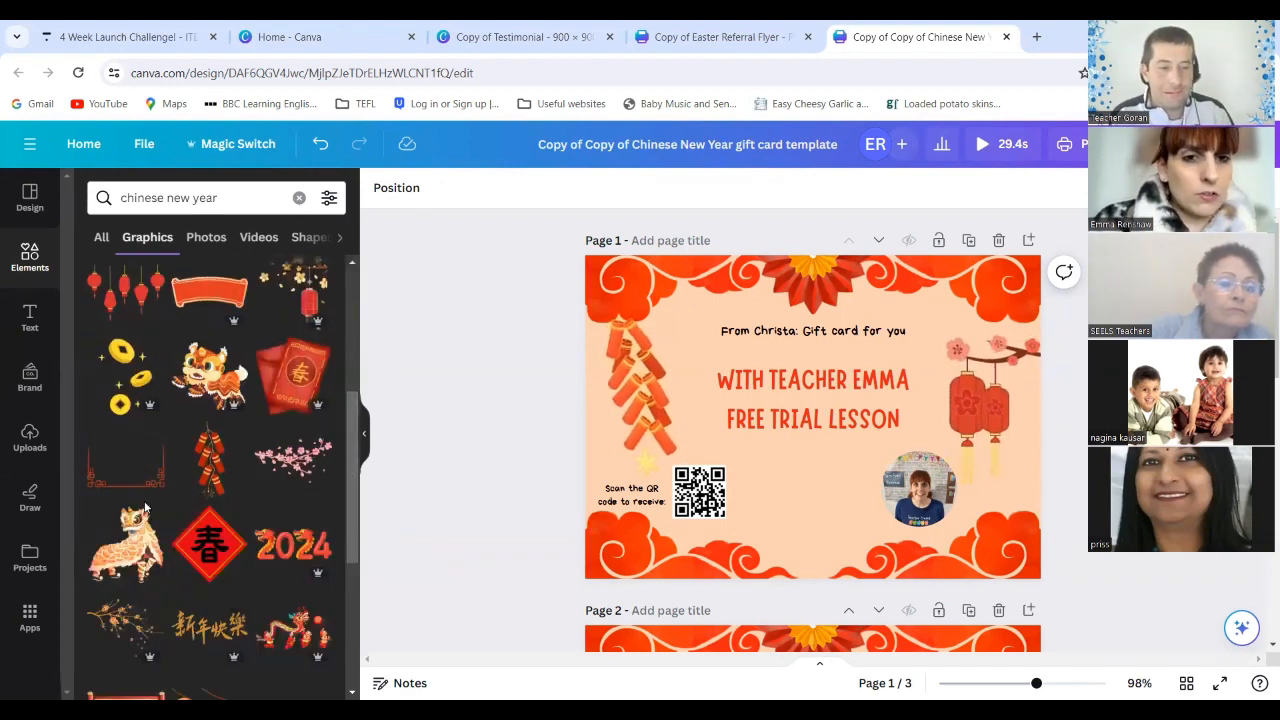
pyautogui.moveTo(353, 400); pyautogui.dragTo(353, 272)
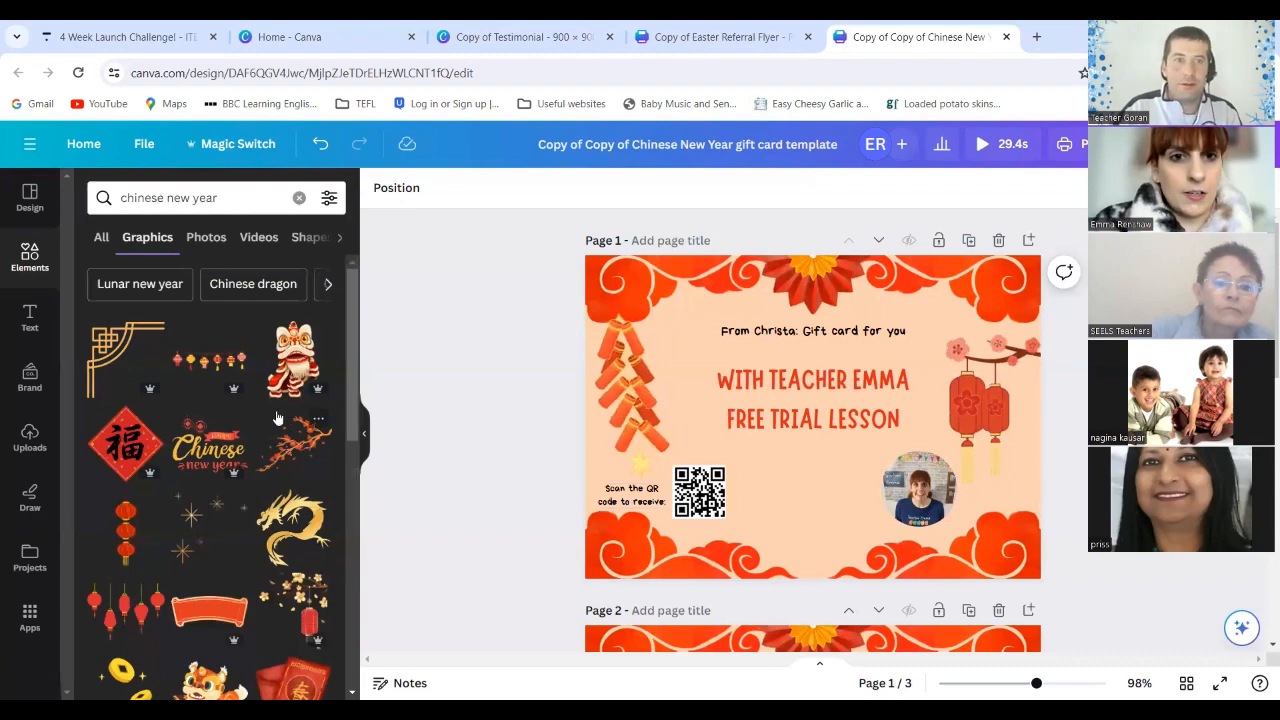
pyautogui.click(292, 527)
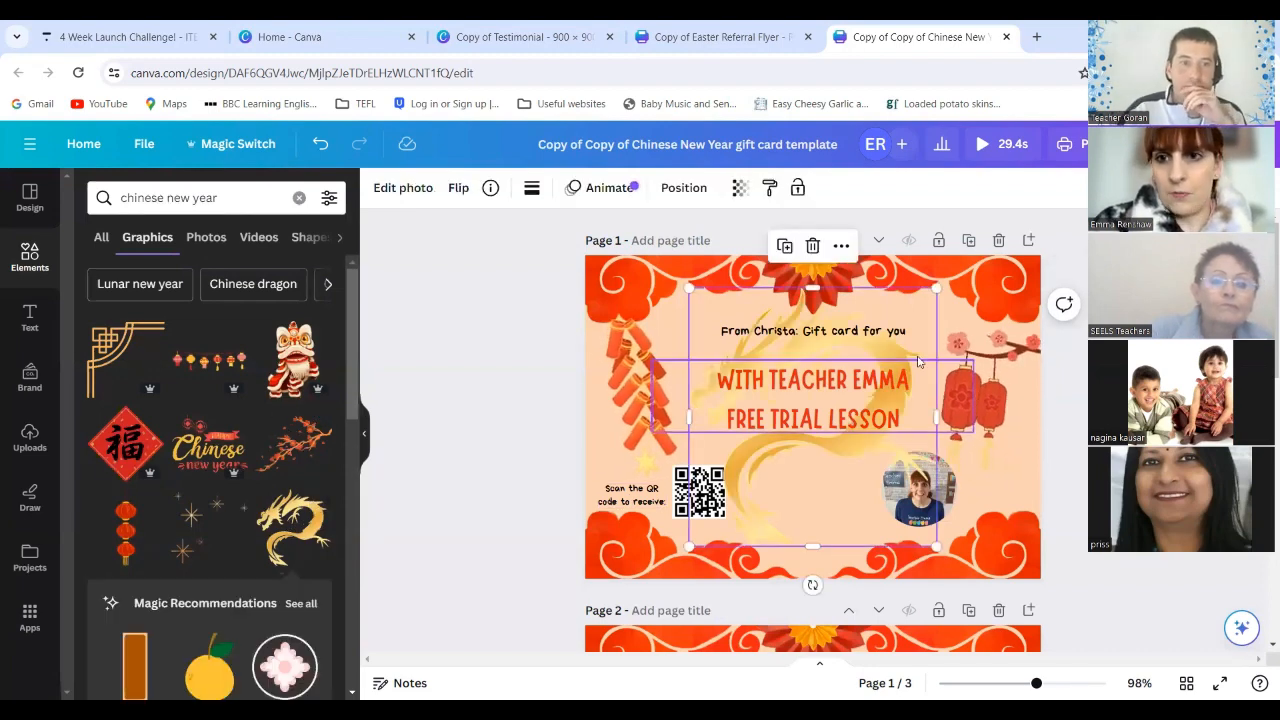
pyautogui.moveTo(931, 287); pyautogui.dragTo(820, 409)
pyautogui.moveTo(773, 496); pyautogui.dragTo(831, 520)
pyautogui.click(493, 487)
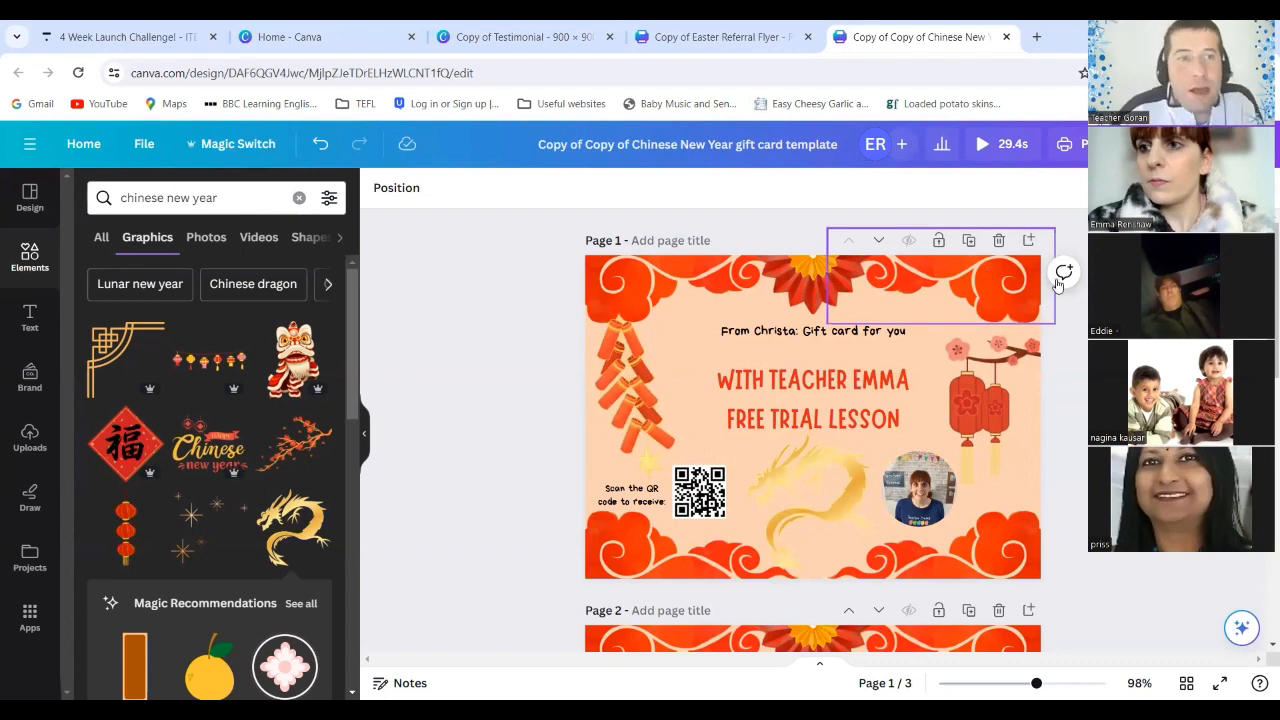
# - Look through the Chinese versions on pages 2 and 3, including the line with the student's name placeholder on page 3
pyautogui.scroll(-4, 812, 430)
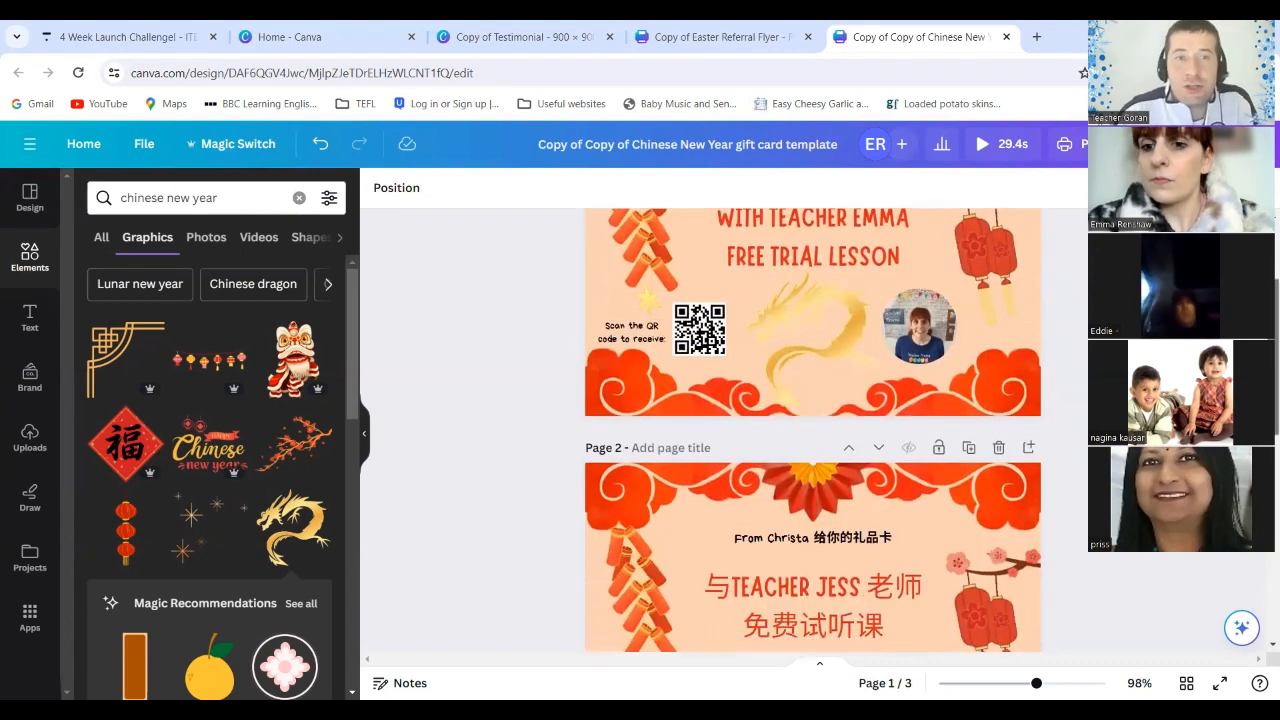
pyautogui.scroll(-2, 812, 430)
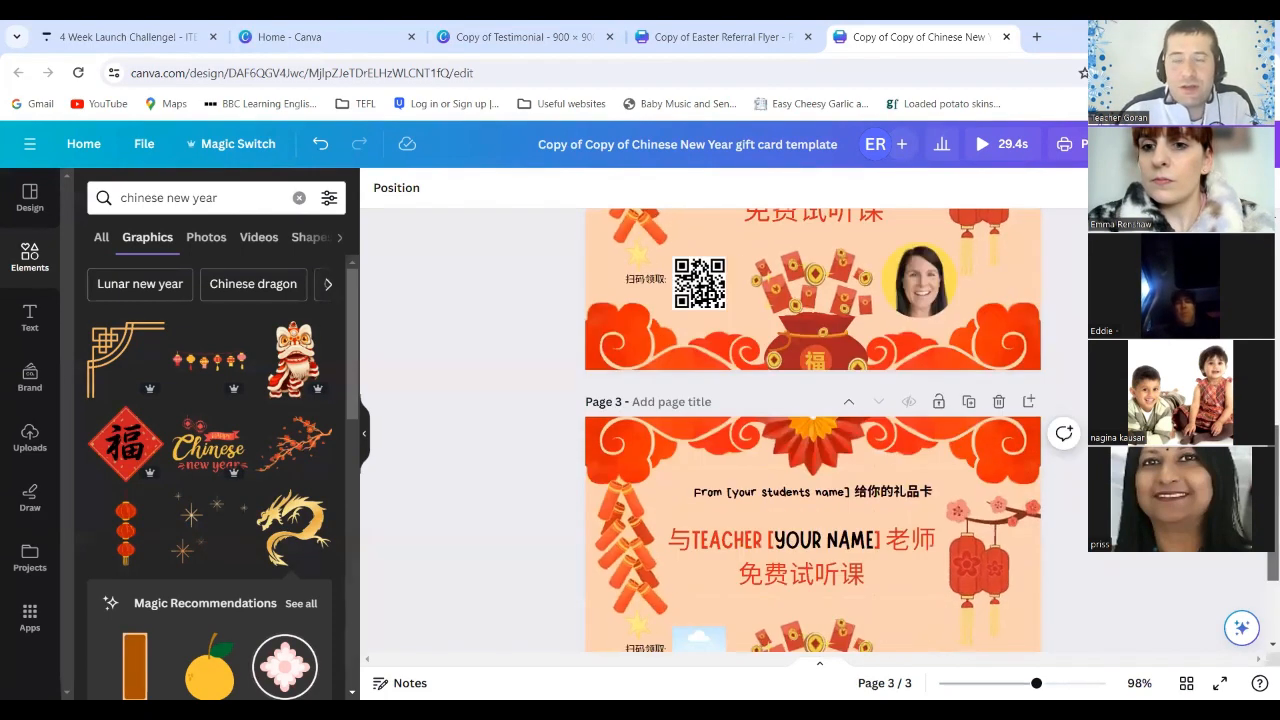
pyautogui.scroll(-1, 812, 430)
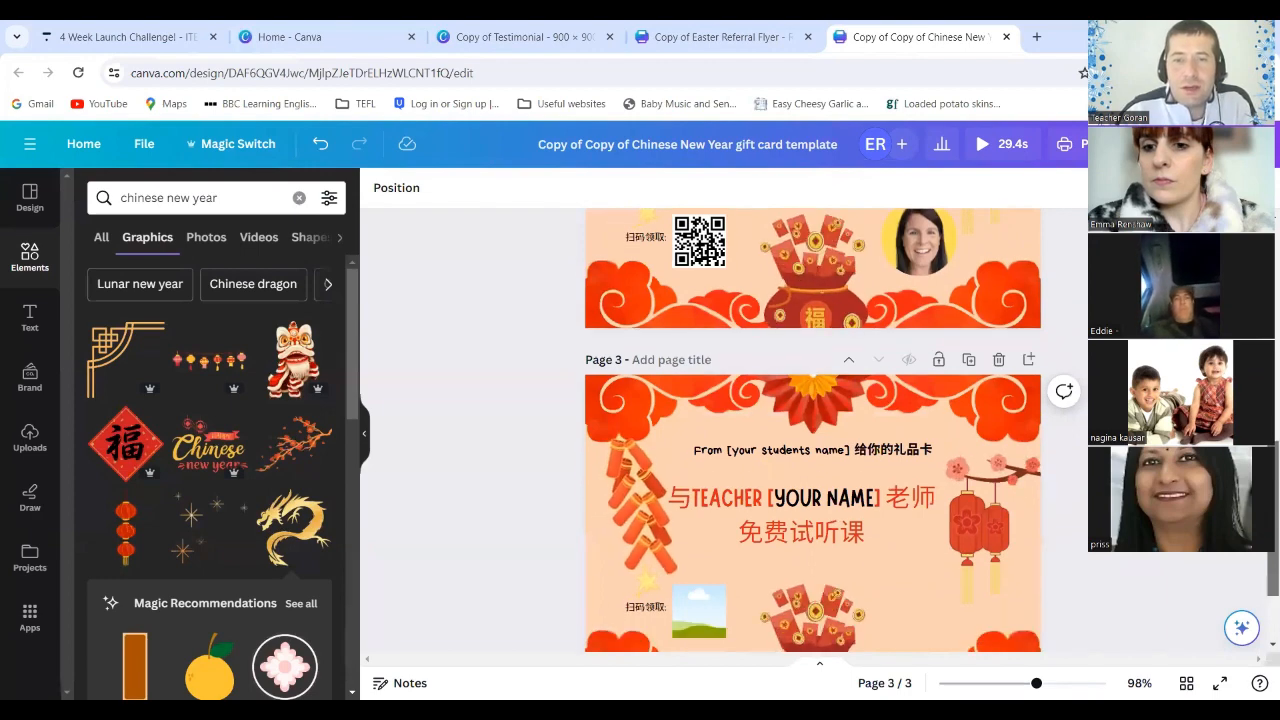
pyautogui.scroll(-1, 812, 430)
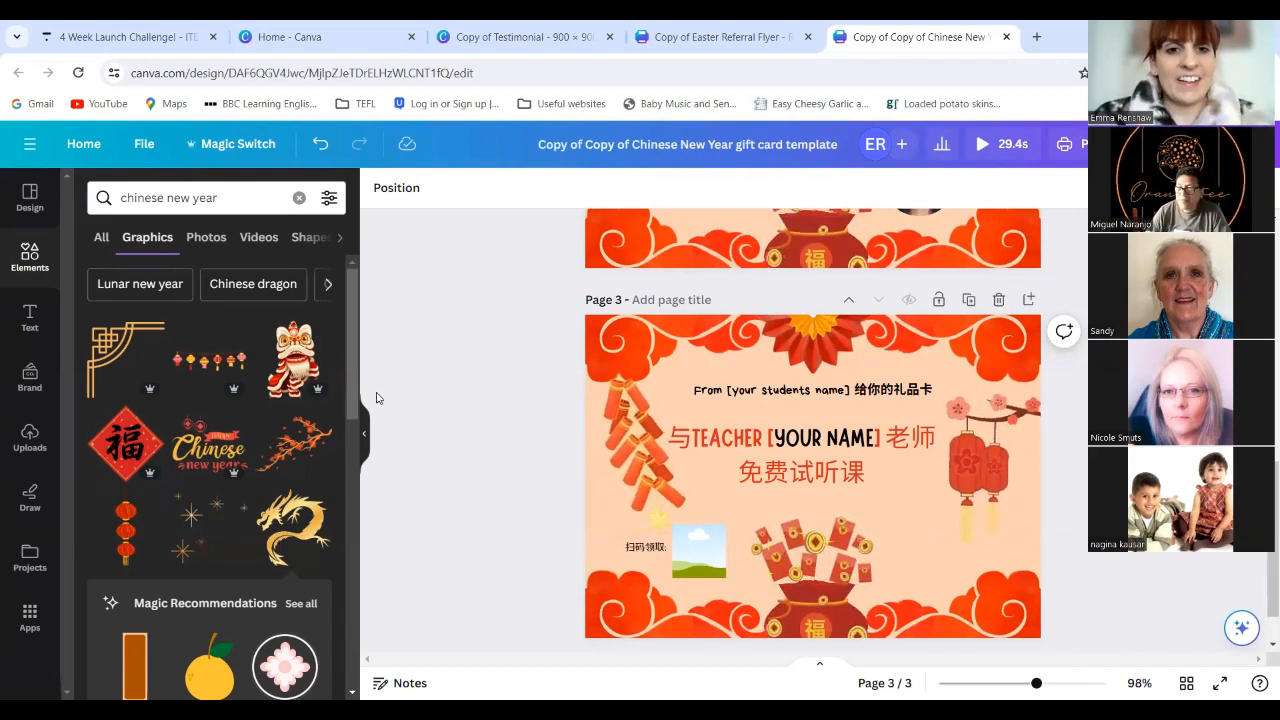
pyautogui.moveTo(358, 360); pyautogui.dragTo(360, 420)
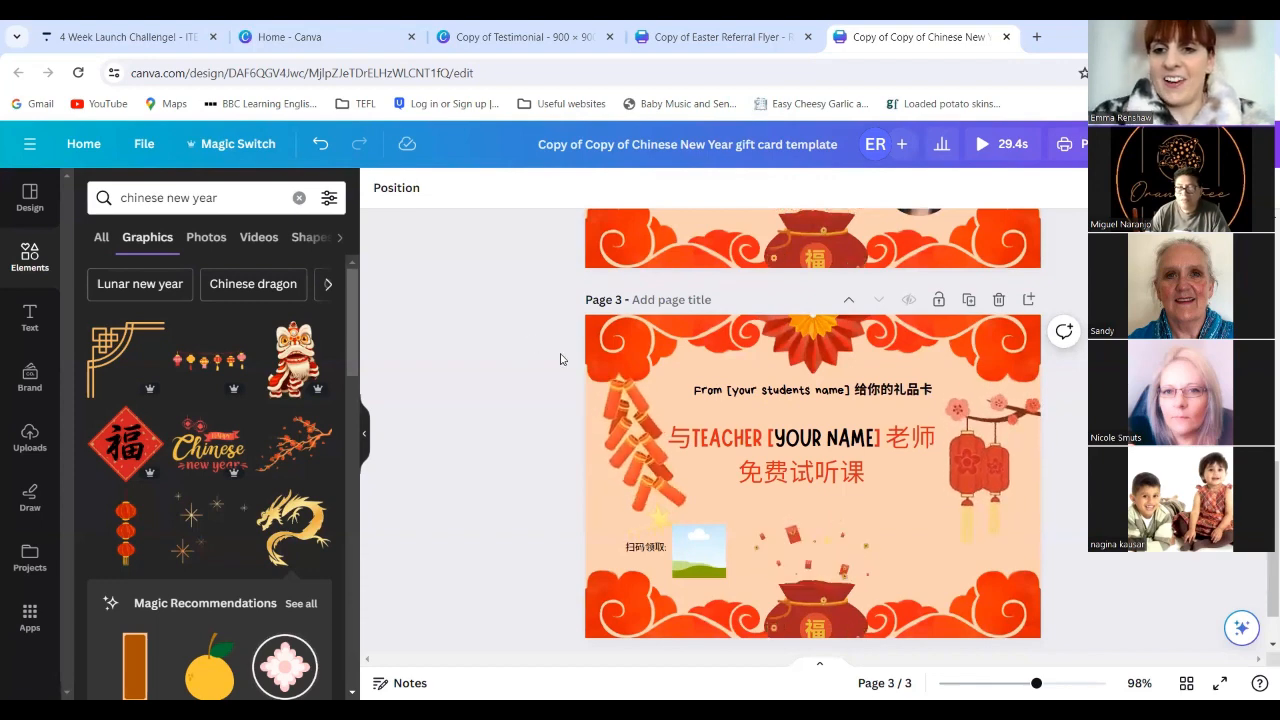
pyautogui.click(816, 393)
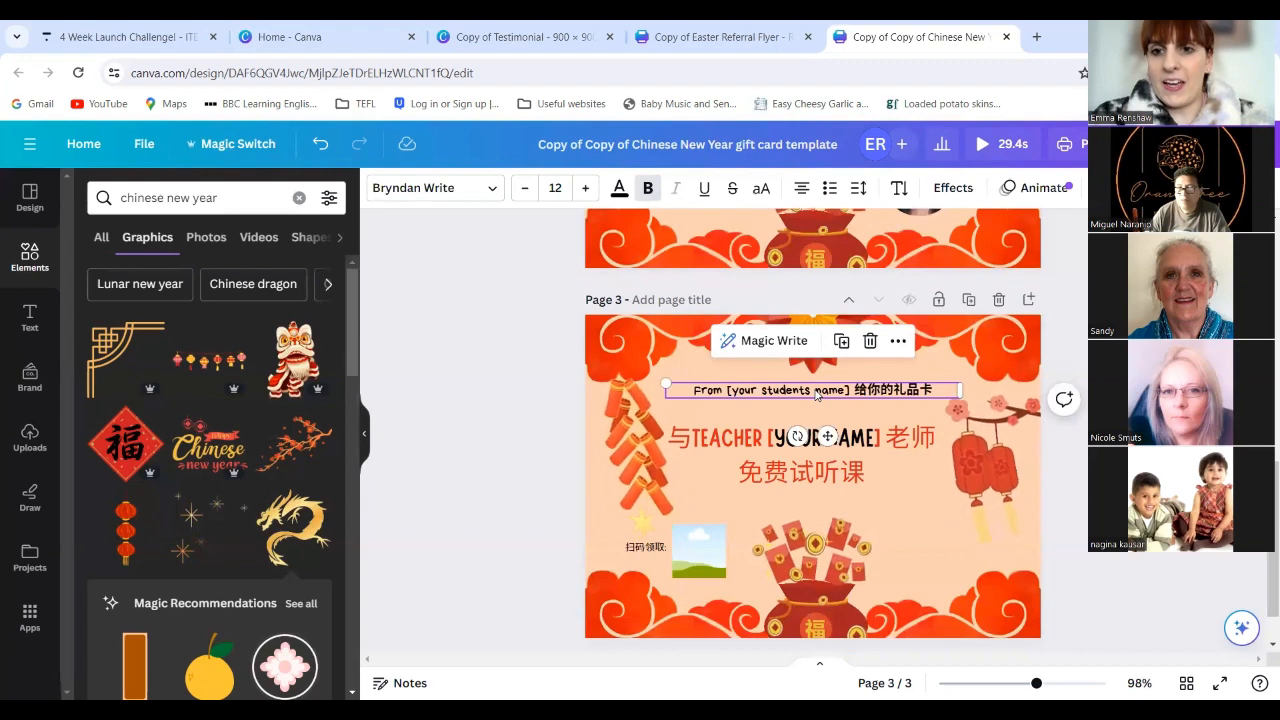
pyautogui.click(783, 390)
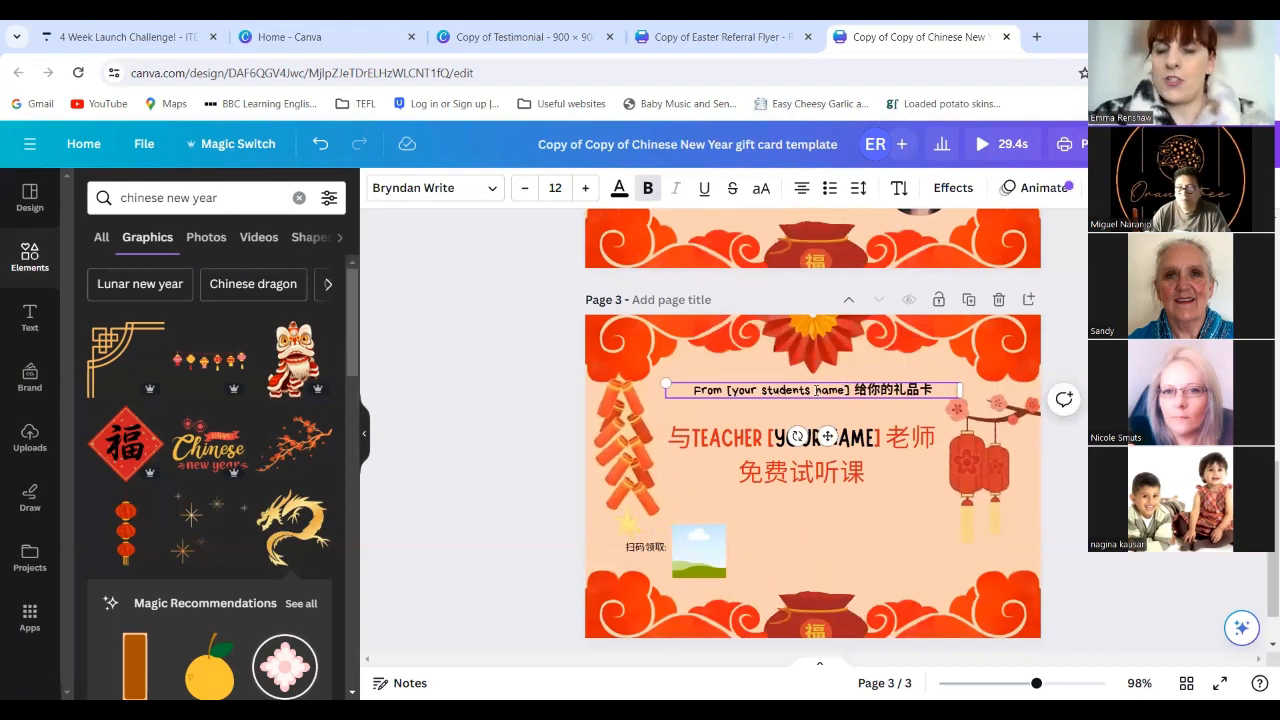
pyautogui.click(486, 396)
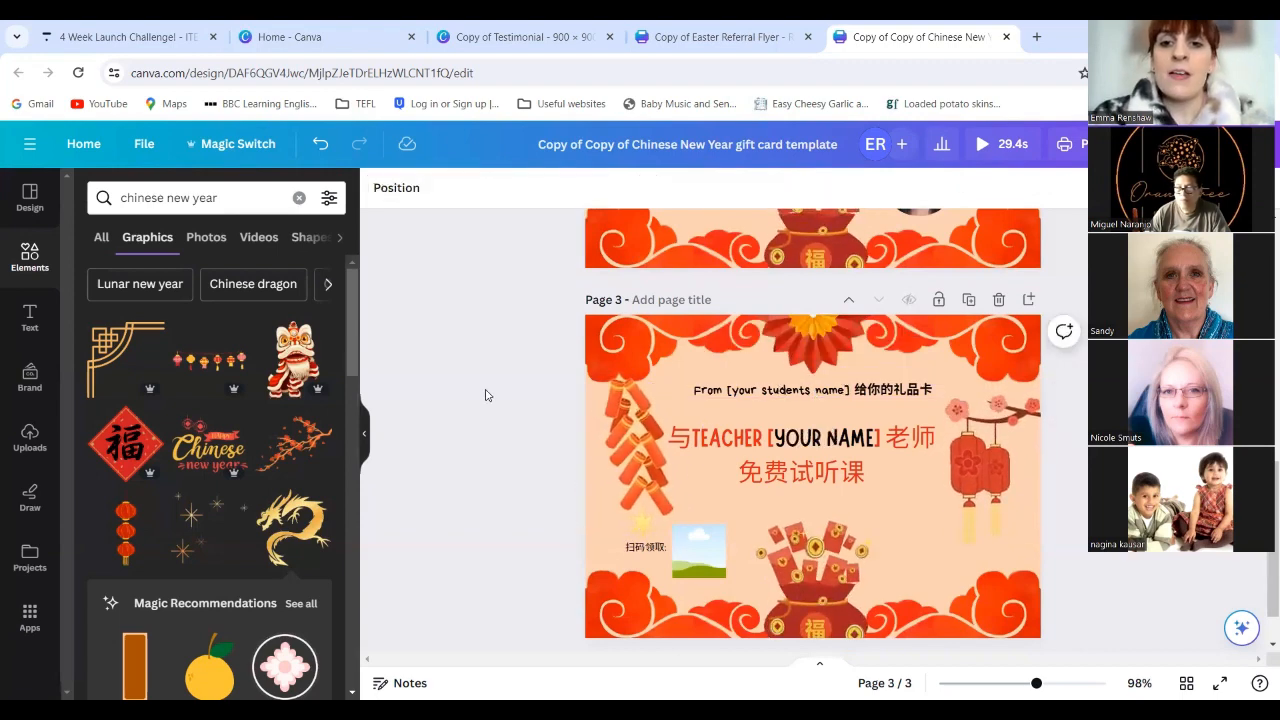
pyautogui.click(899, 395)
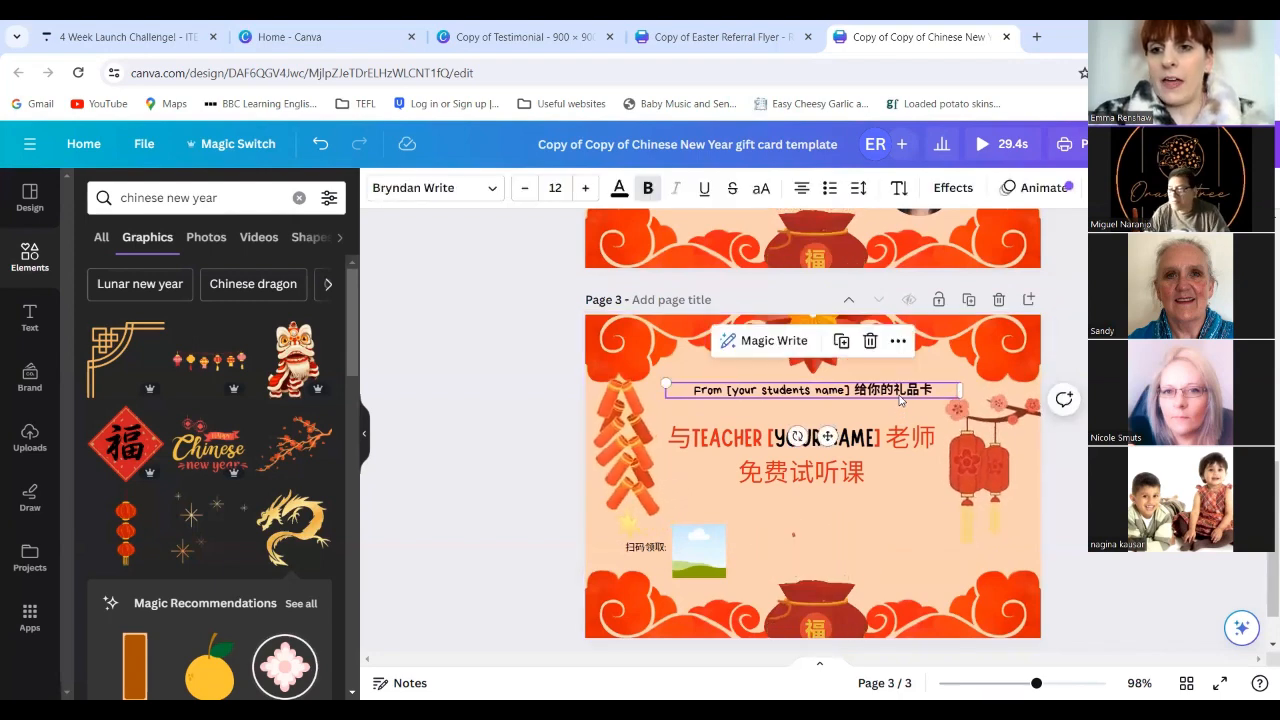
pyautogui.click(473, 413)
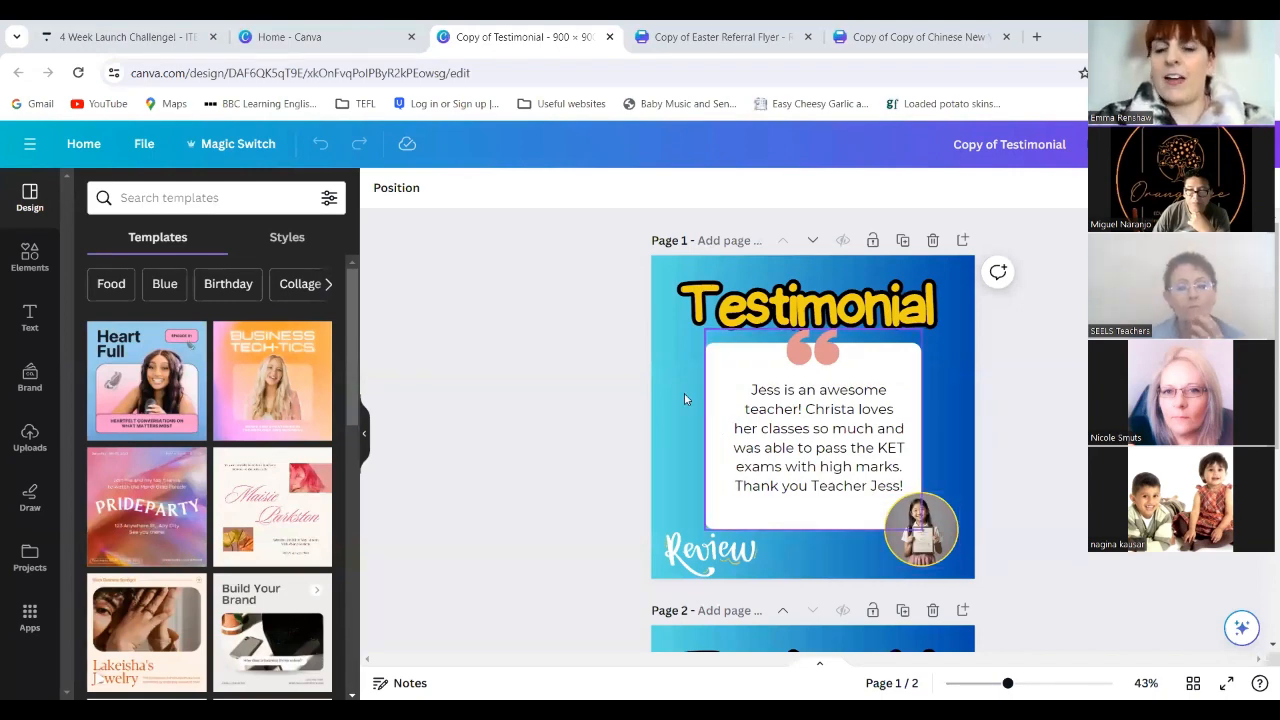
# - Examine the quote box and review text on page 1 of the Testimonial design
pyautogui.click(792, 360)
pyautogui.click(596, 381)
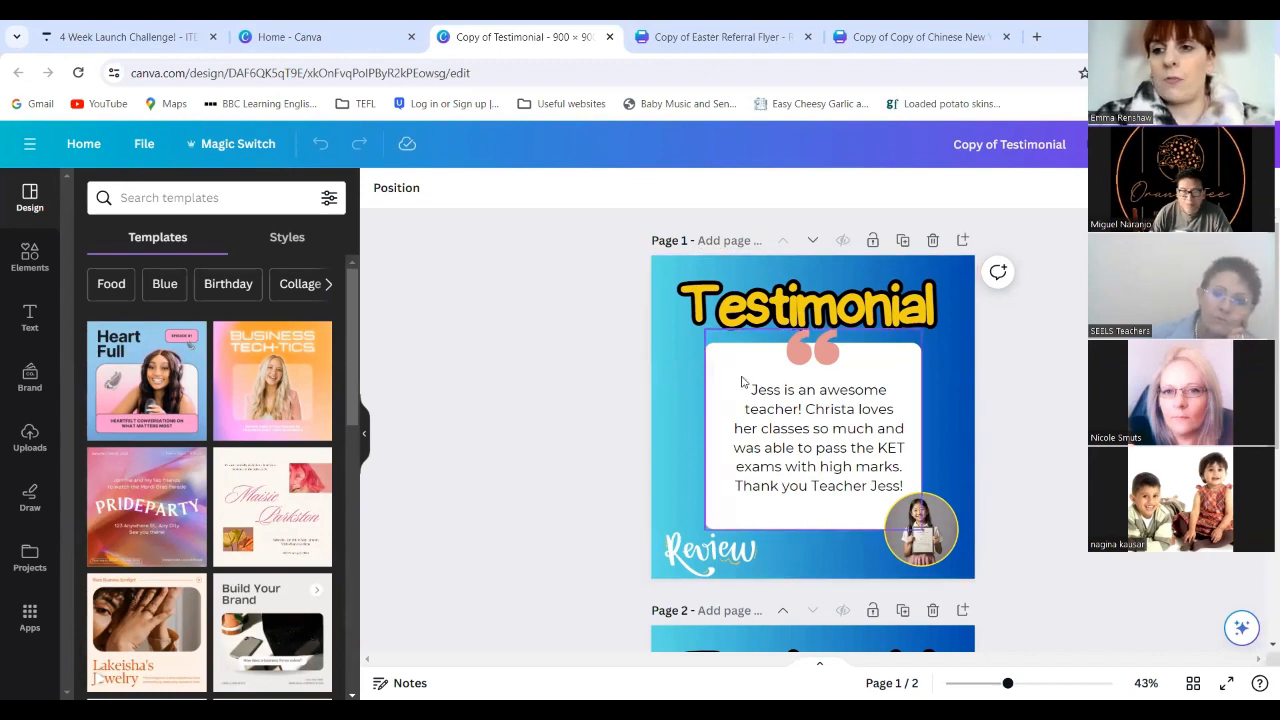
pyautogui.click(691, 364)
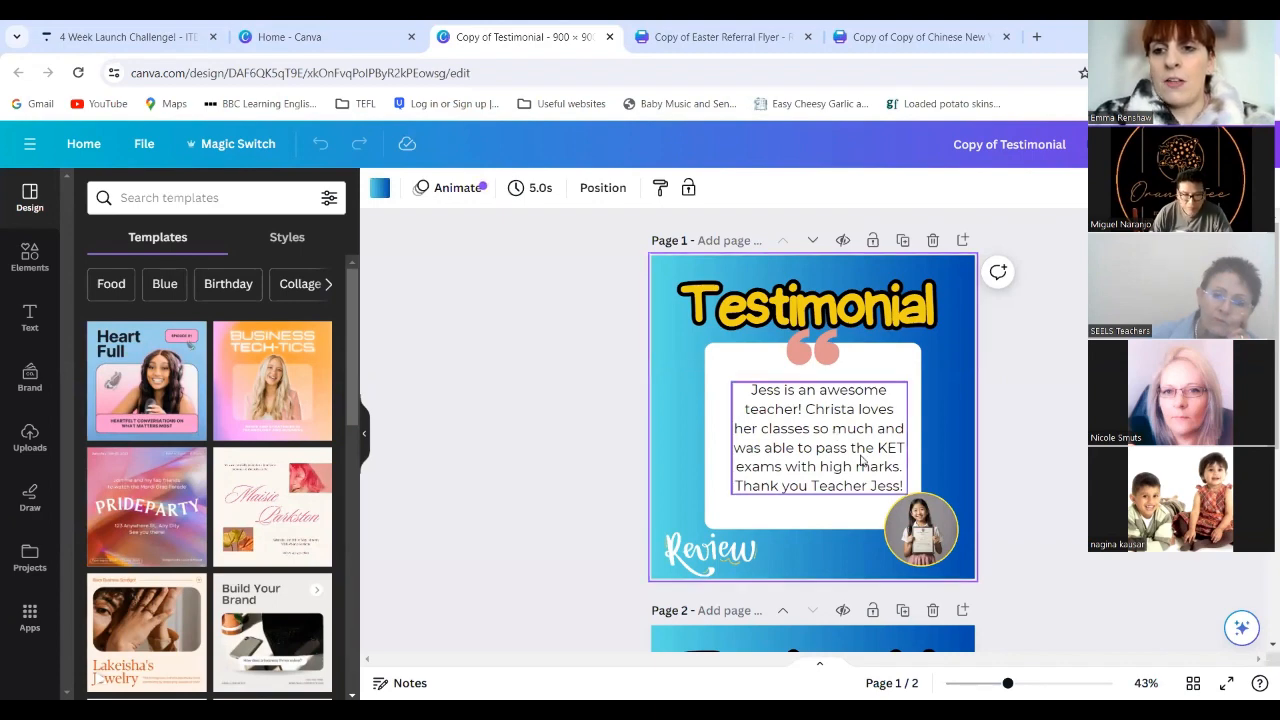
# - Find the Magic Media app with an apps search for "magic media" and open it
pyautogui.click(928, 530)
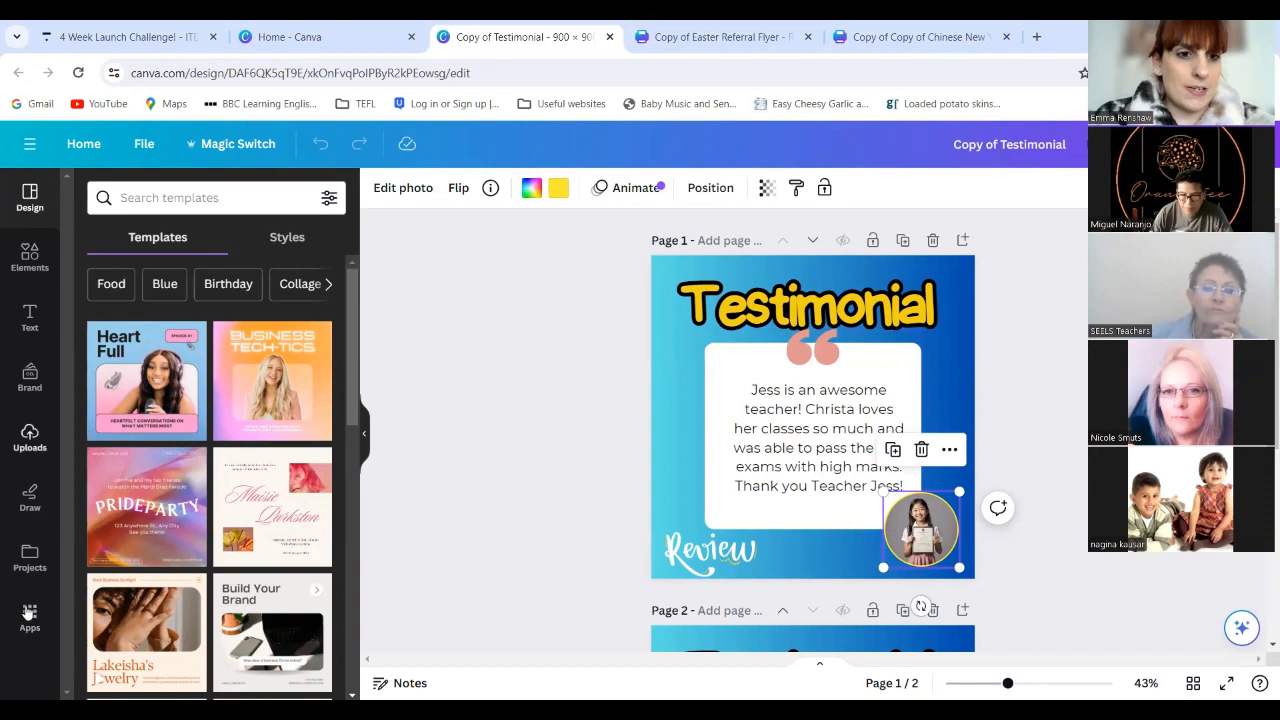
pyautogui.click(29, 615)
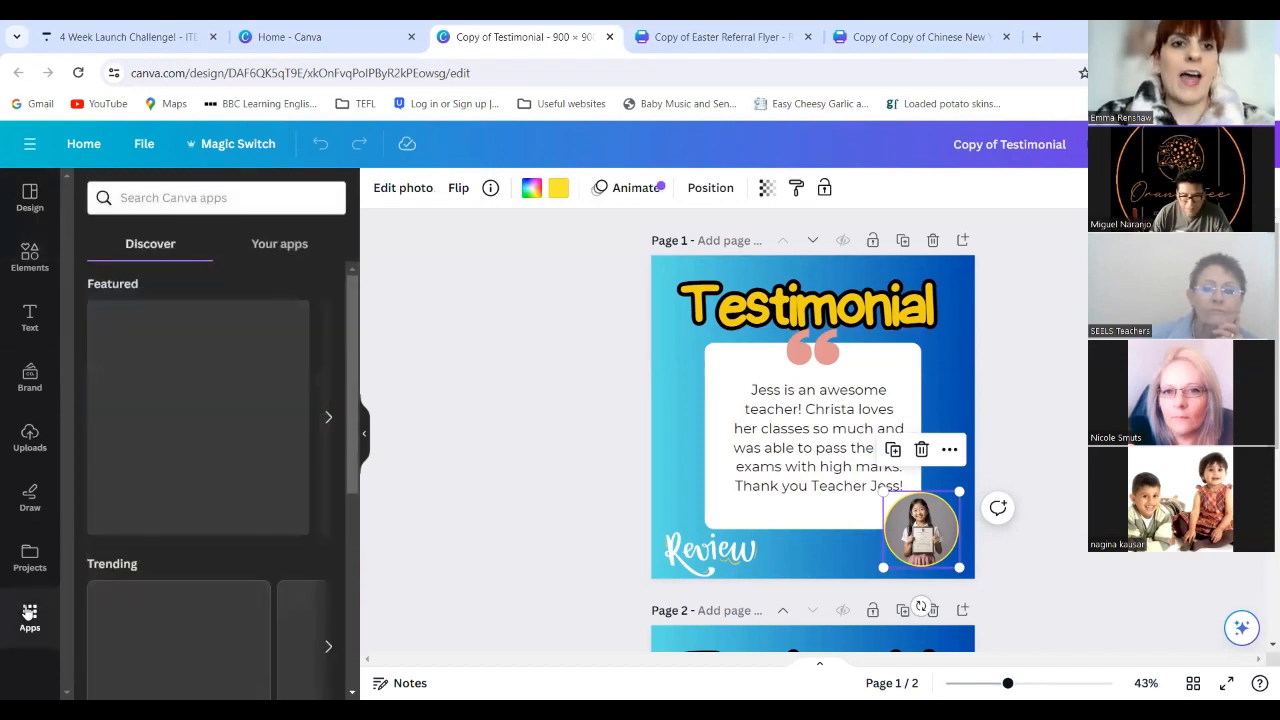
pyautogui.click(192, 196)
pyautogui.write('m')
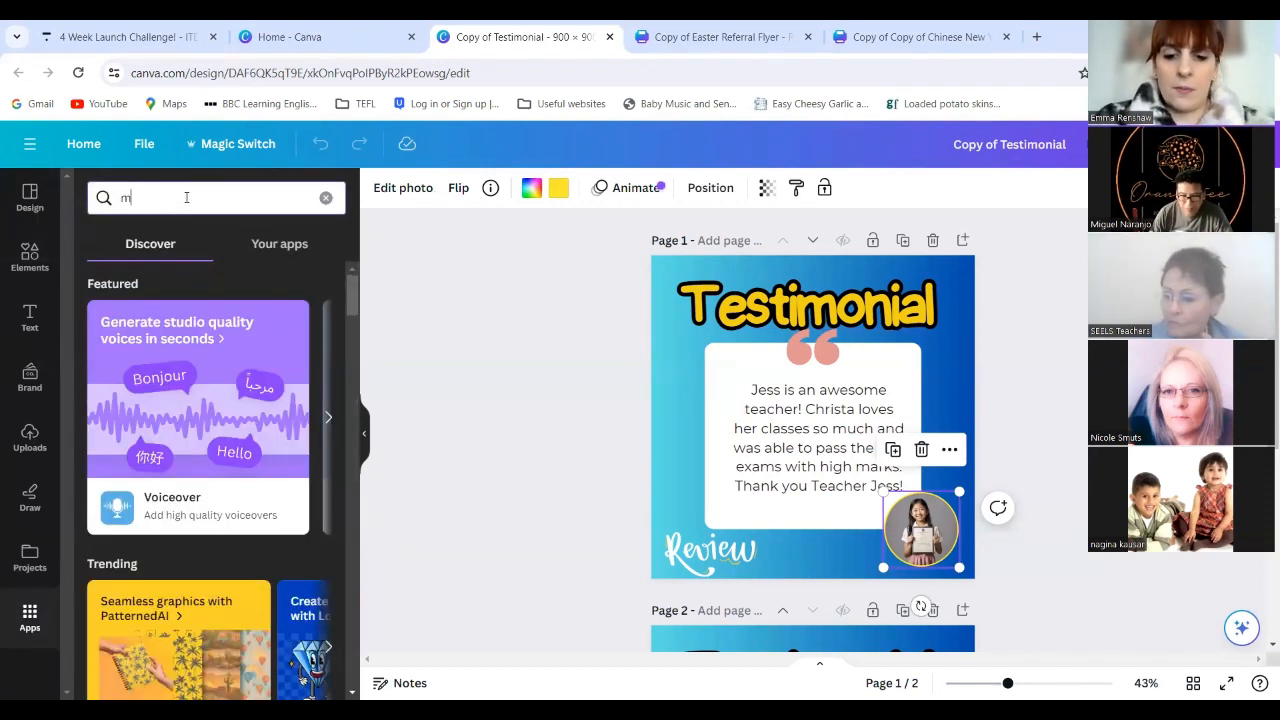
pyautogui.write('agic media')
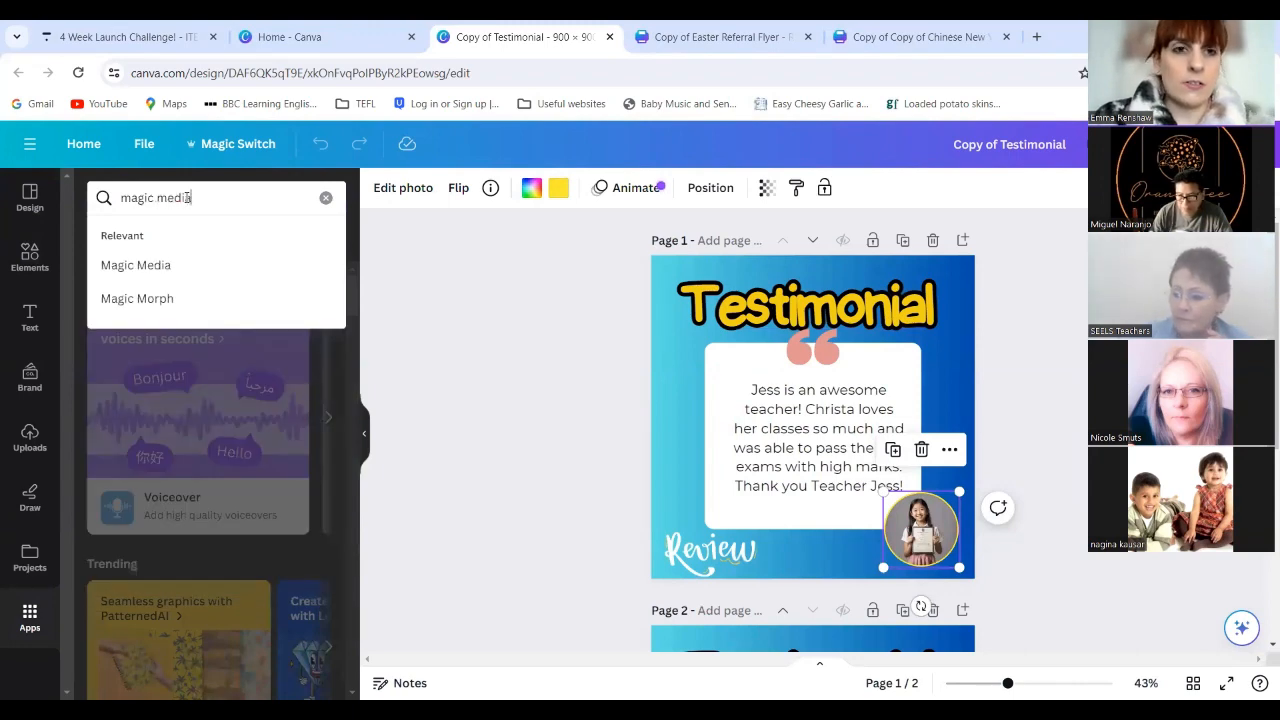
pyautogui.click(185, 263)
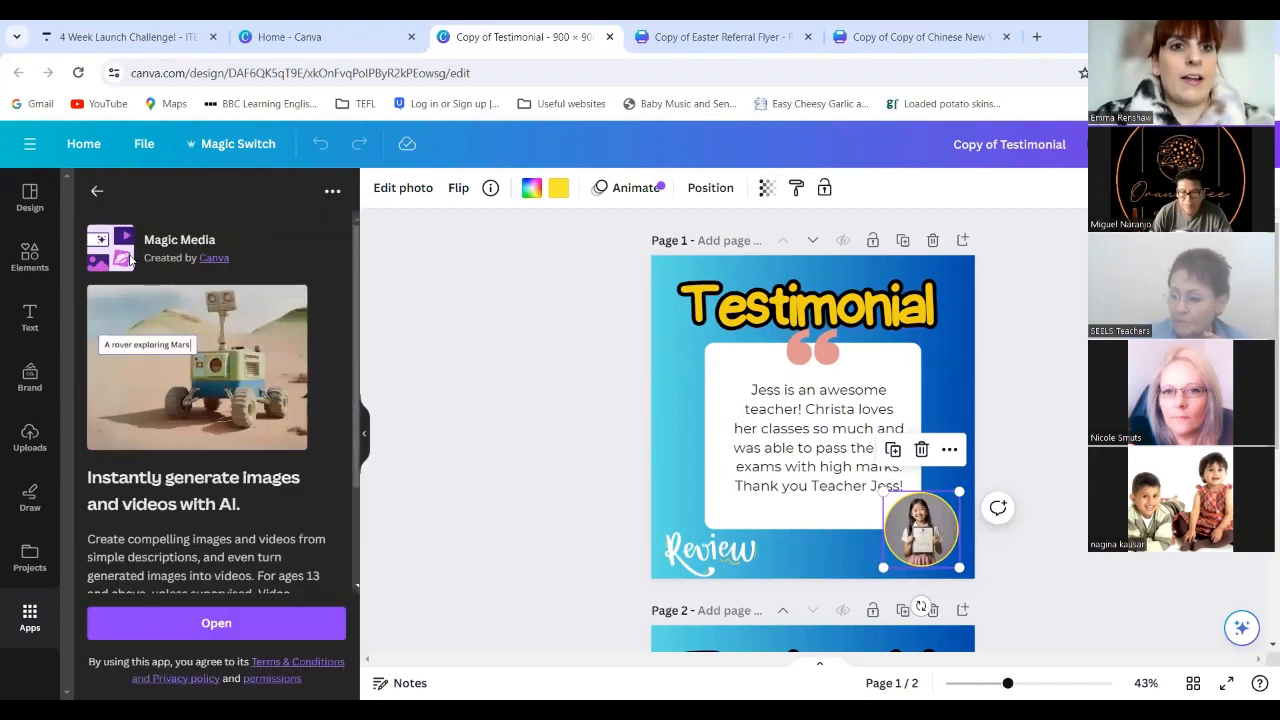
pyautogui.click(130, 262)
pyautogui.click(216, 623)
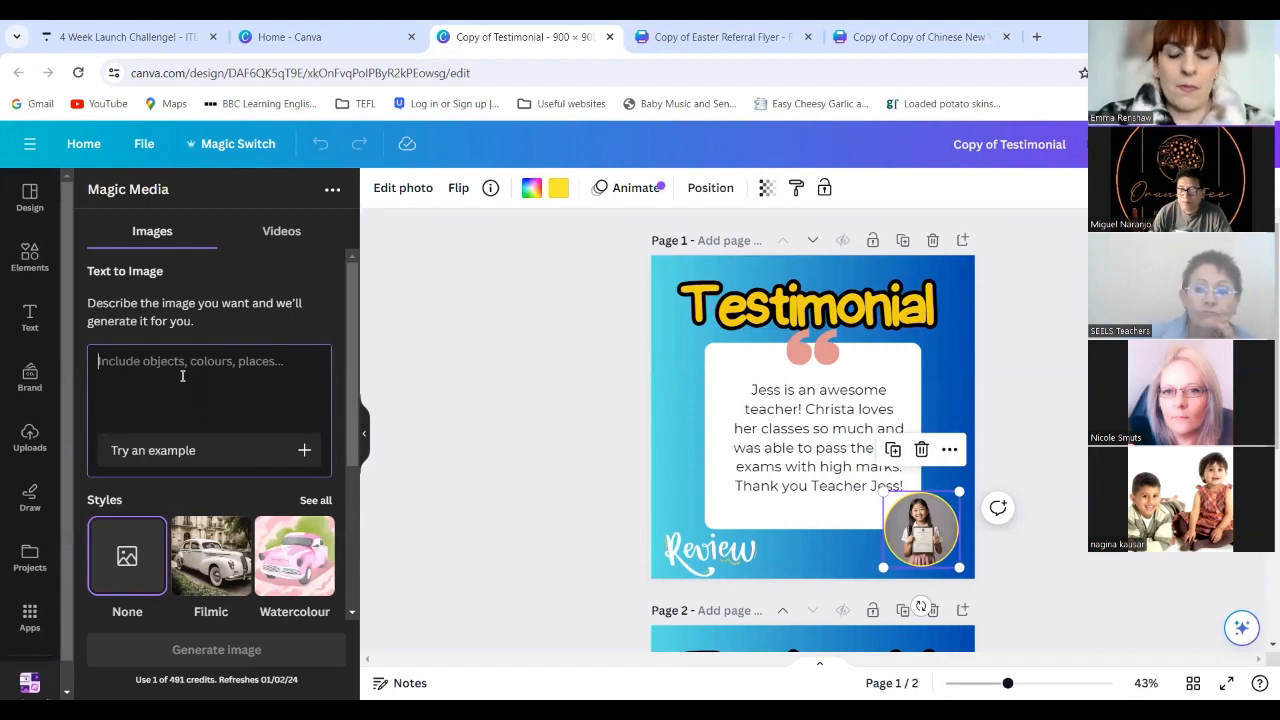
# - Generate images with Magic Media from the description "asian child holding certificate", leaving the style at None
pyautogui.write('asian')
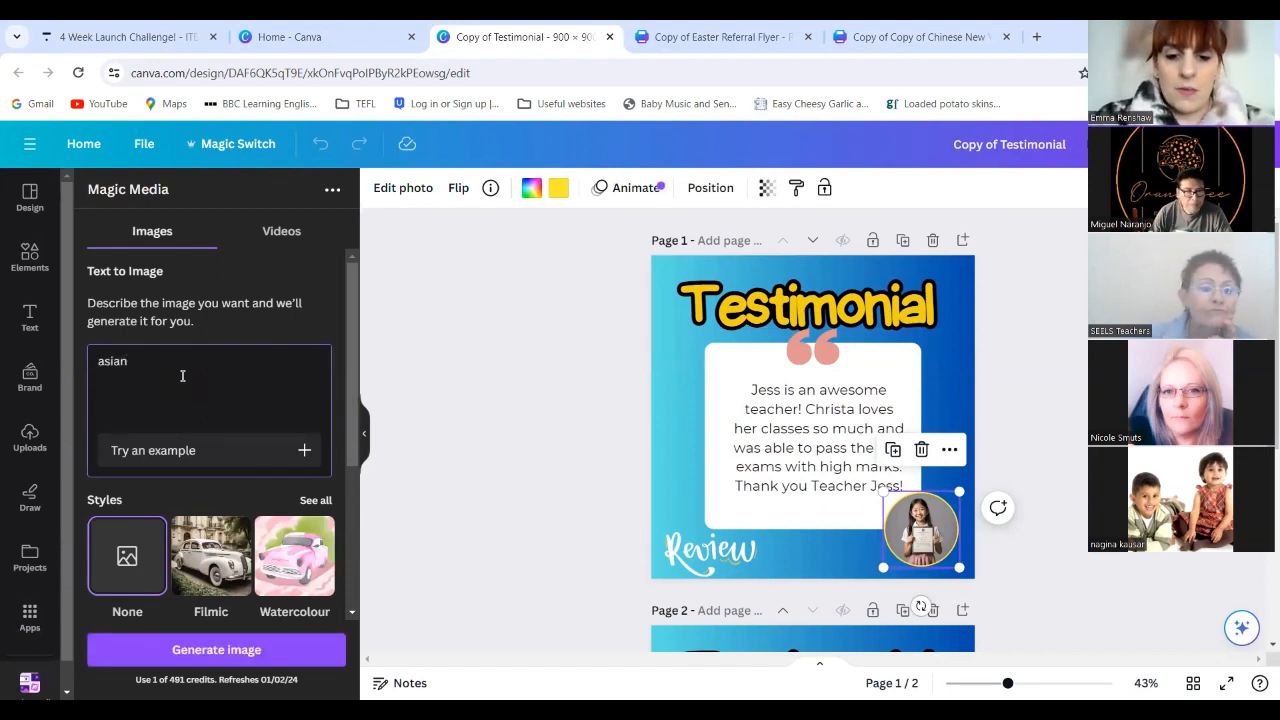
pyautogui.write(' child holding certificate')
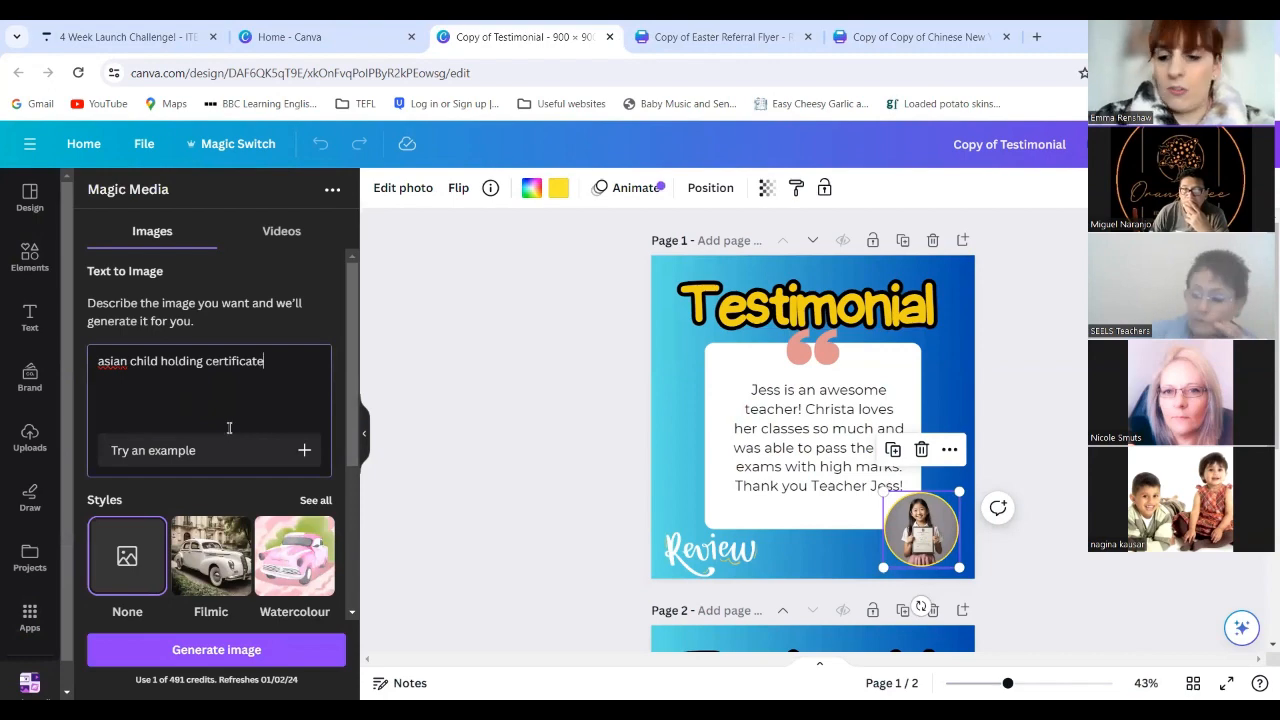
pyautogui.press('Return')
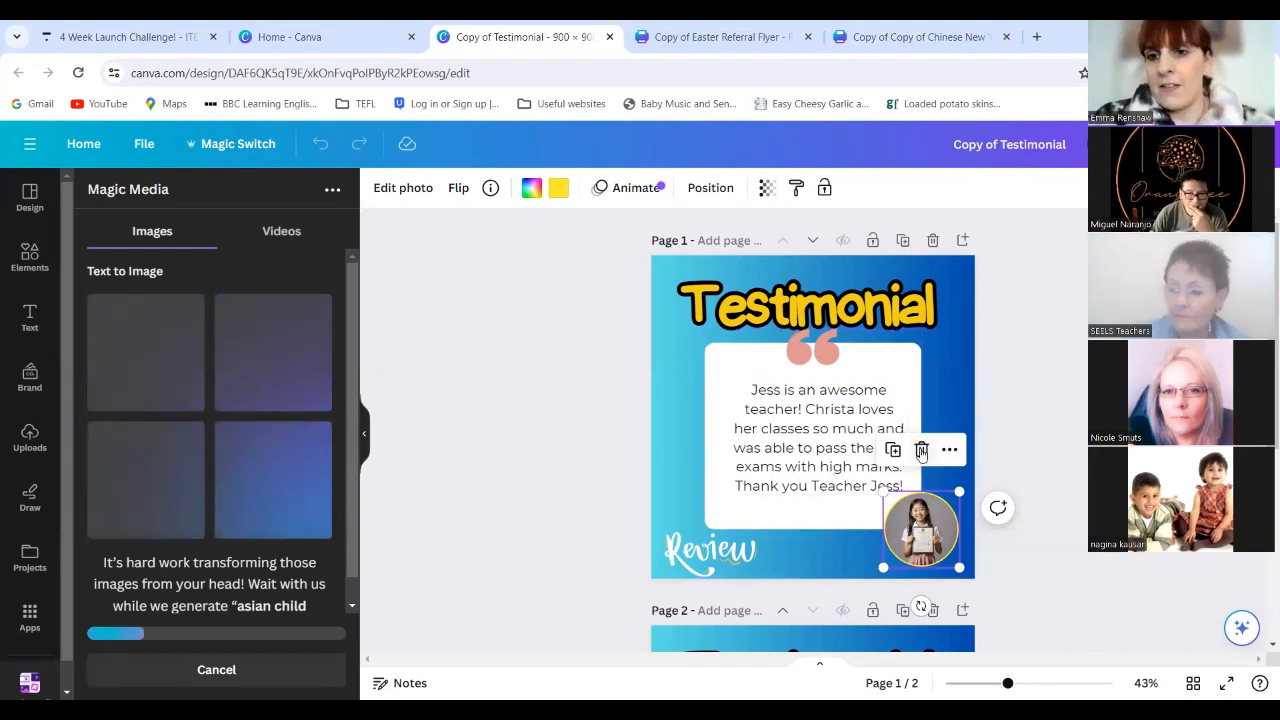
# - Delete the child's photo from the circular frame on page 1, keeping the frame
pyautogui.click(921, 450)
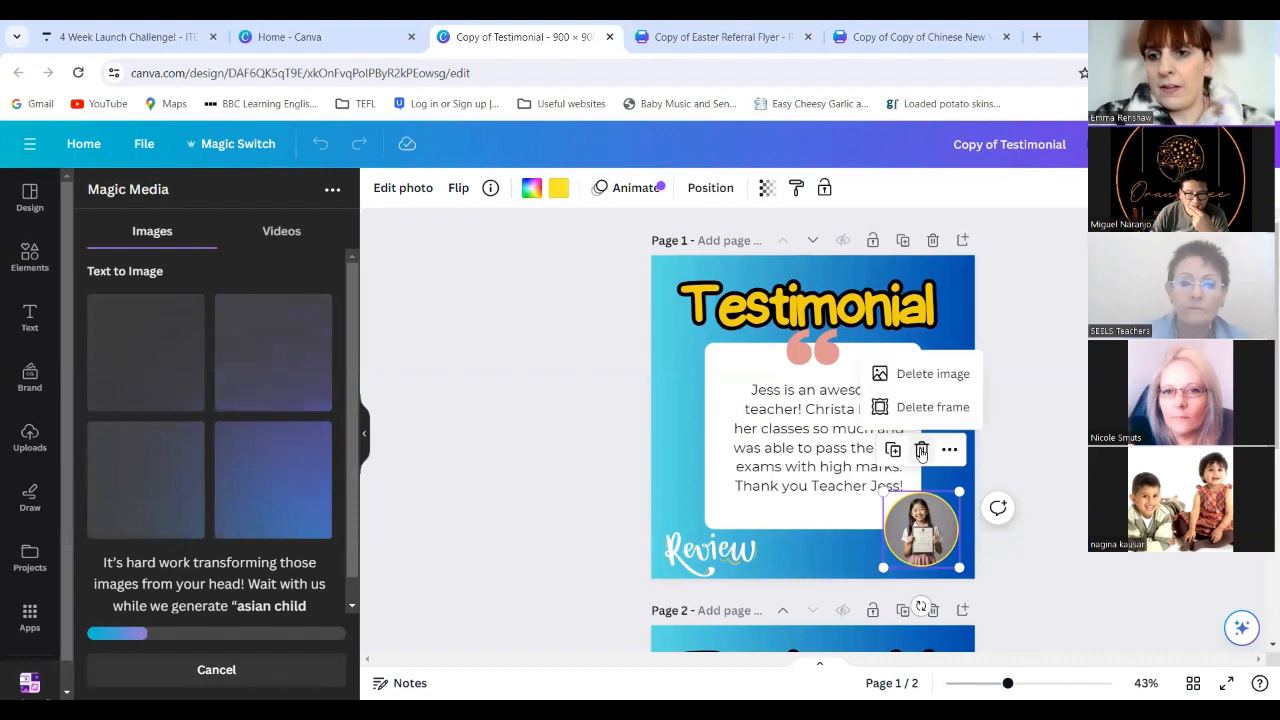
pyautogui.click(930, 375)
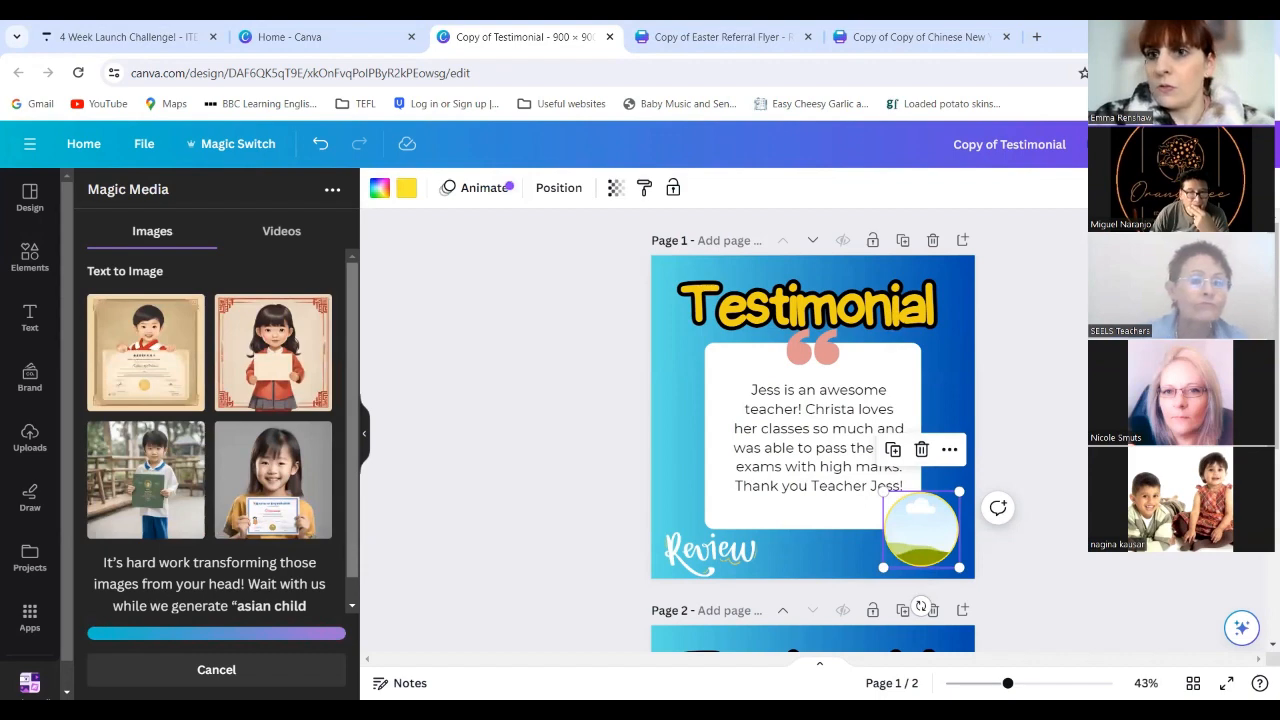
# - Add the generated image of the girl in the yellow top holding a certificate to page 2's circular frame
pyautogui.scroll(-3, 813, 430)
pyautogui.scroll(-2, 997, 285)
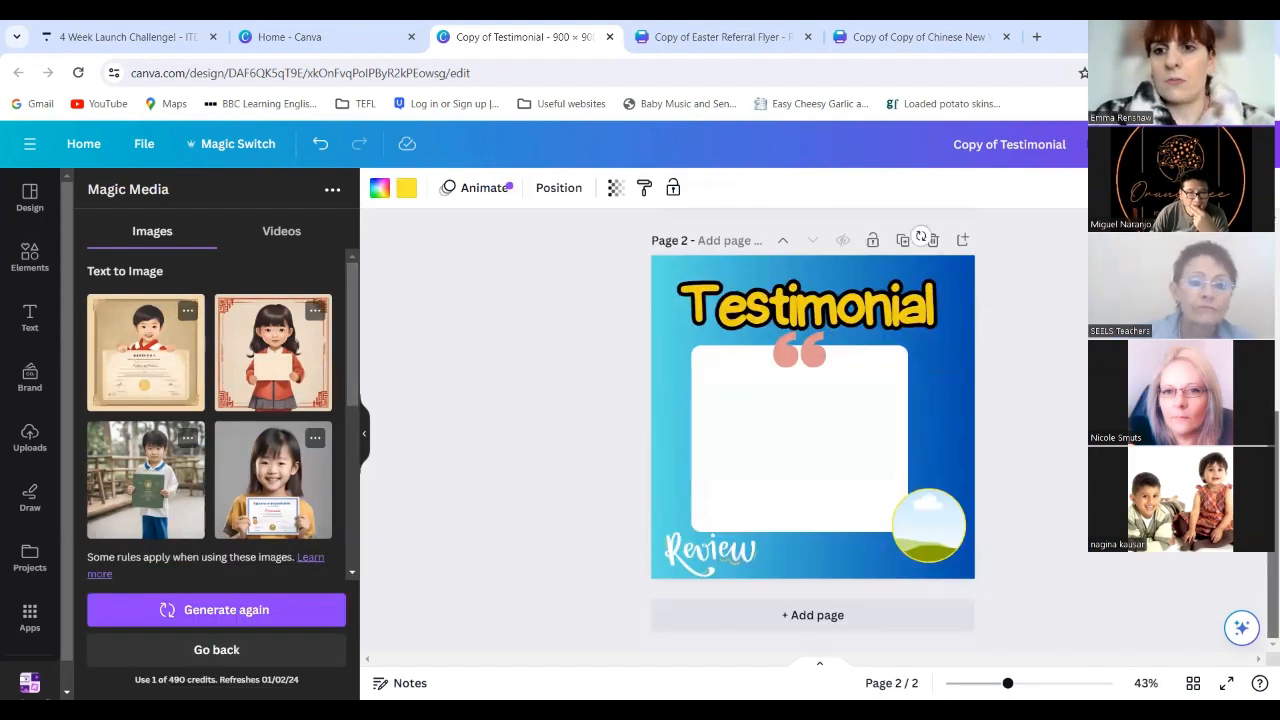
pyautogui.scroll(1, 921, 236)
pyautogui.scroll(-1, 921, 236)
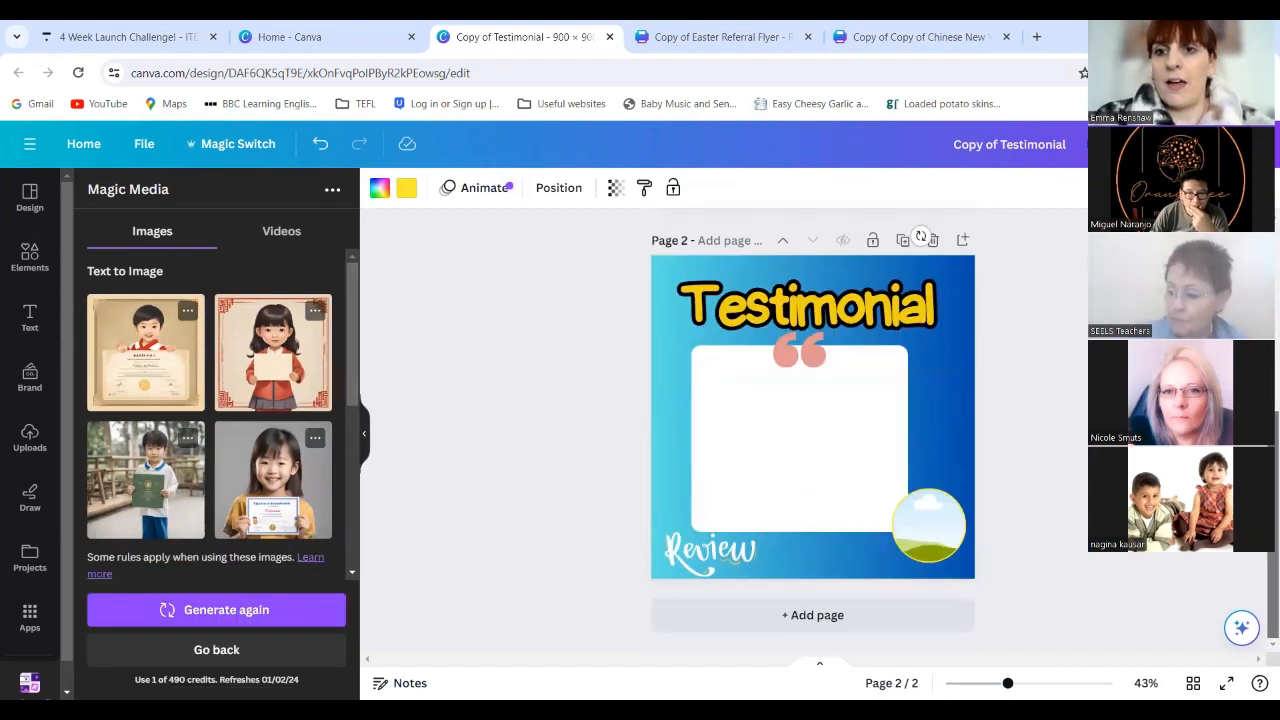
pyautogui.click(791, 429)
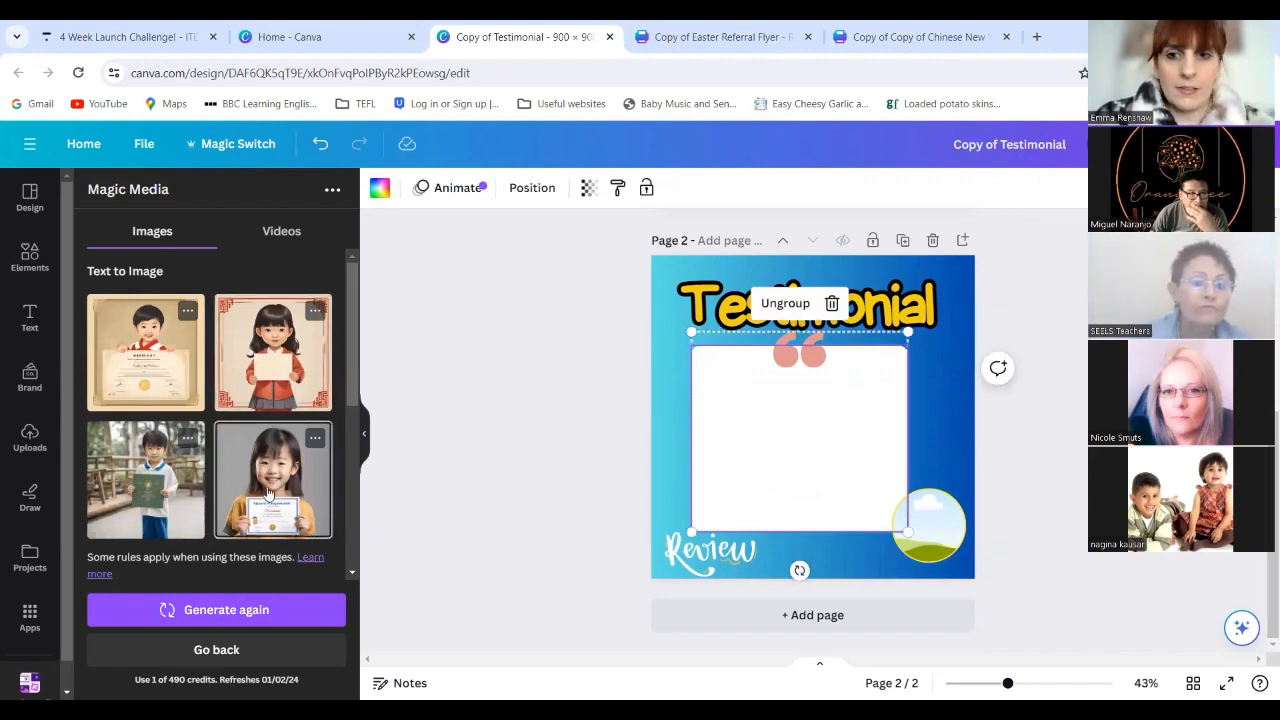
pyautogui.click(268, 494)
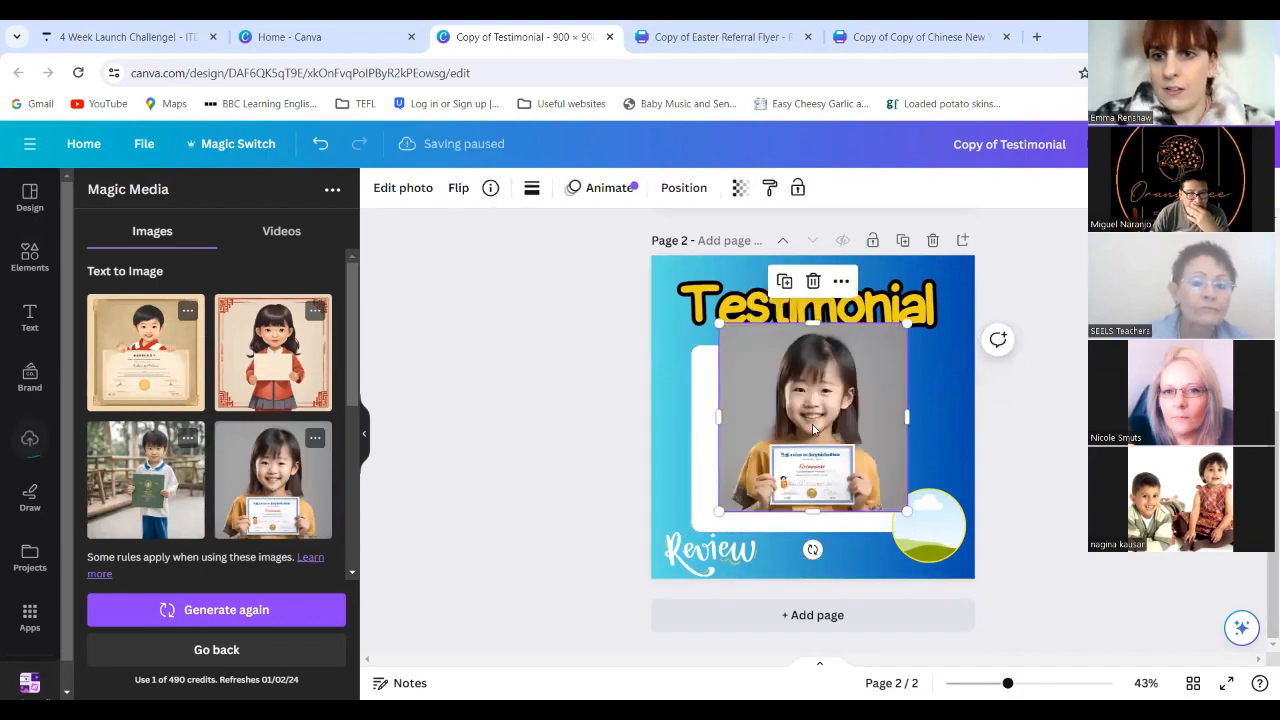
pyautogui.moveTo(817, 414); pyautogui.dragTo(924, 525)
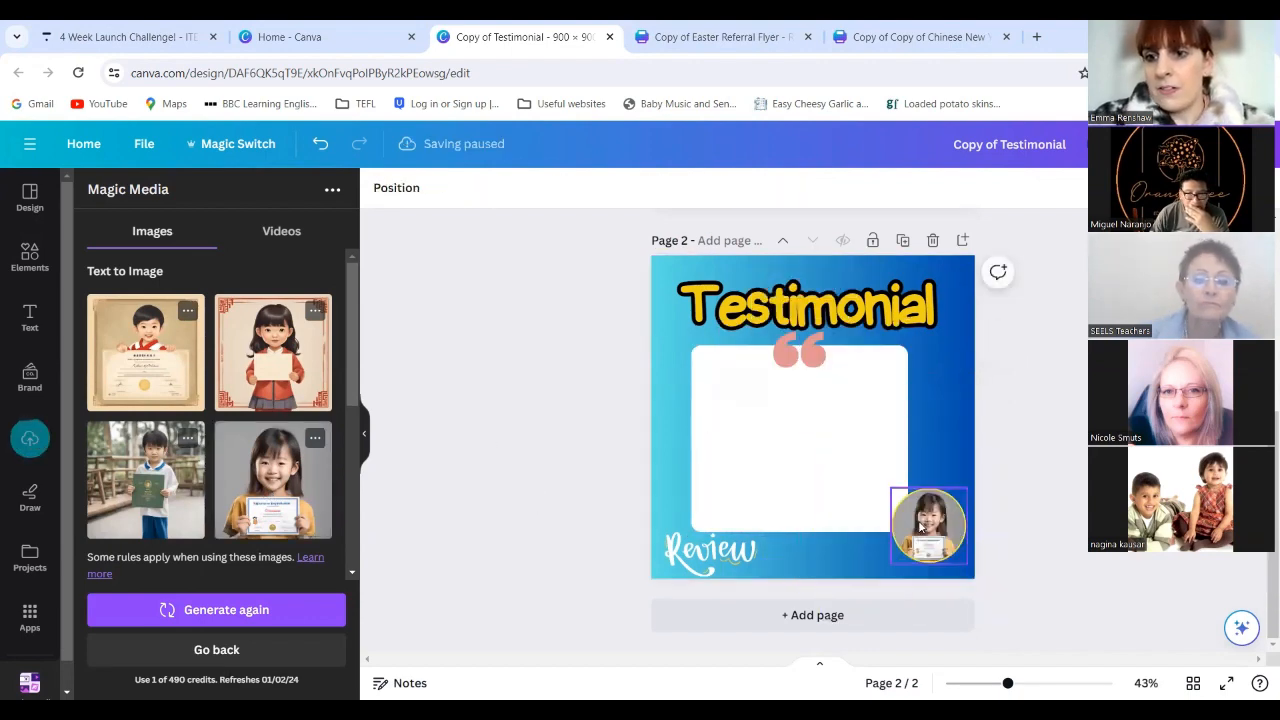
# - Add a body text box to page 2 and place it in the upper part of the white quote box
pyautogui.click(747, 413)
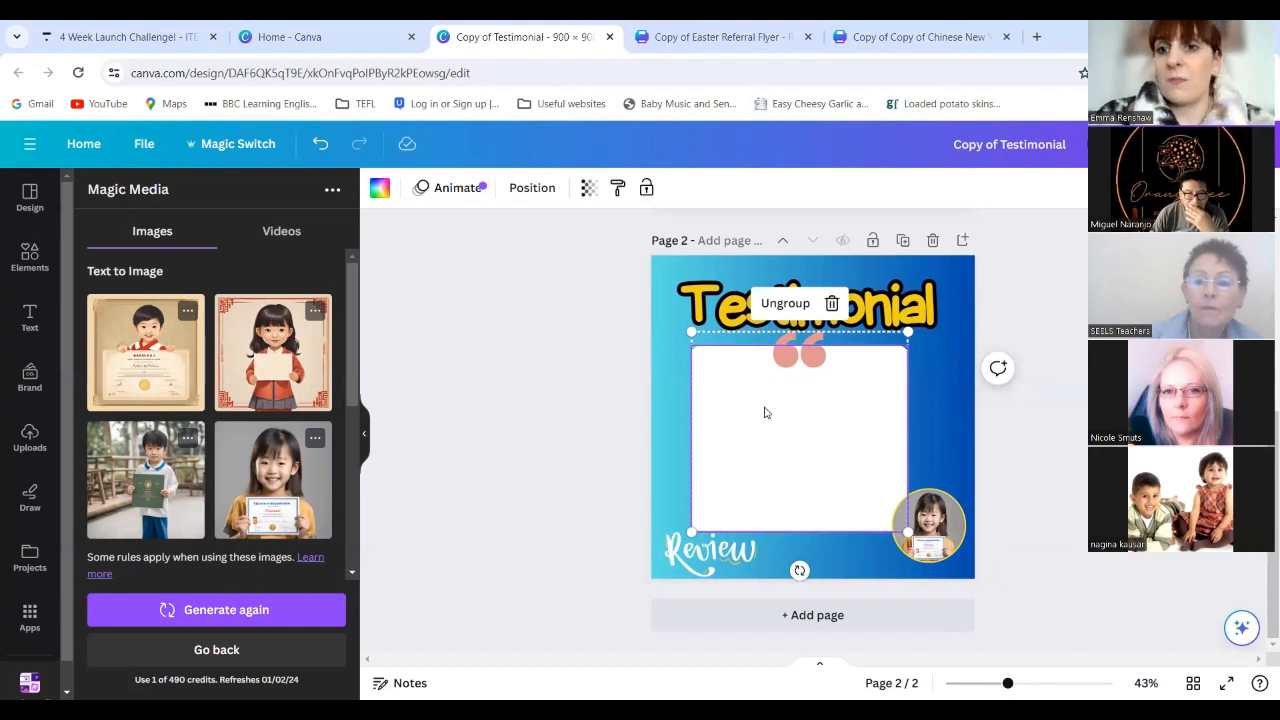
pyautogui.click(22, 325)
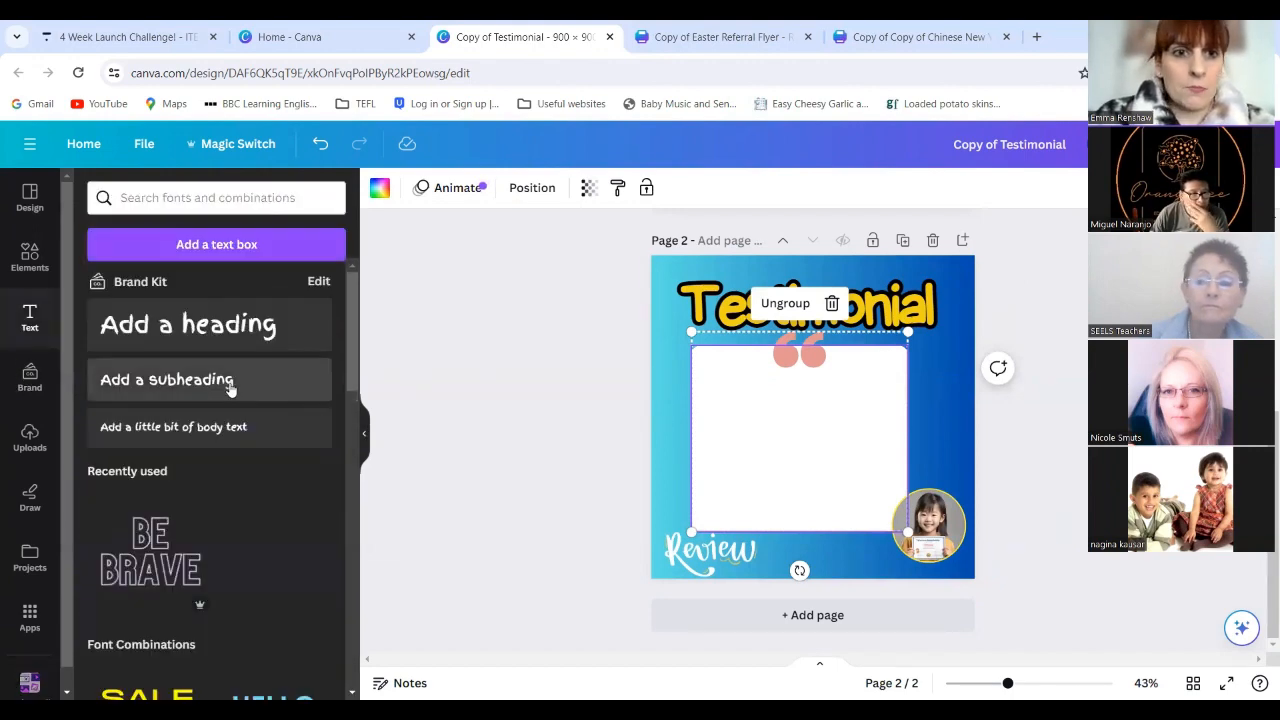
pyautogui.click(239, 440)
pyautogui.moveTo(737, 397)
pyautogui.mouseDown()
pyautogui.moveTo(767, 434)
pyautogui.moveTo(742, 401)
pyautogui.mouseUp()
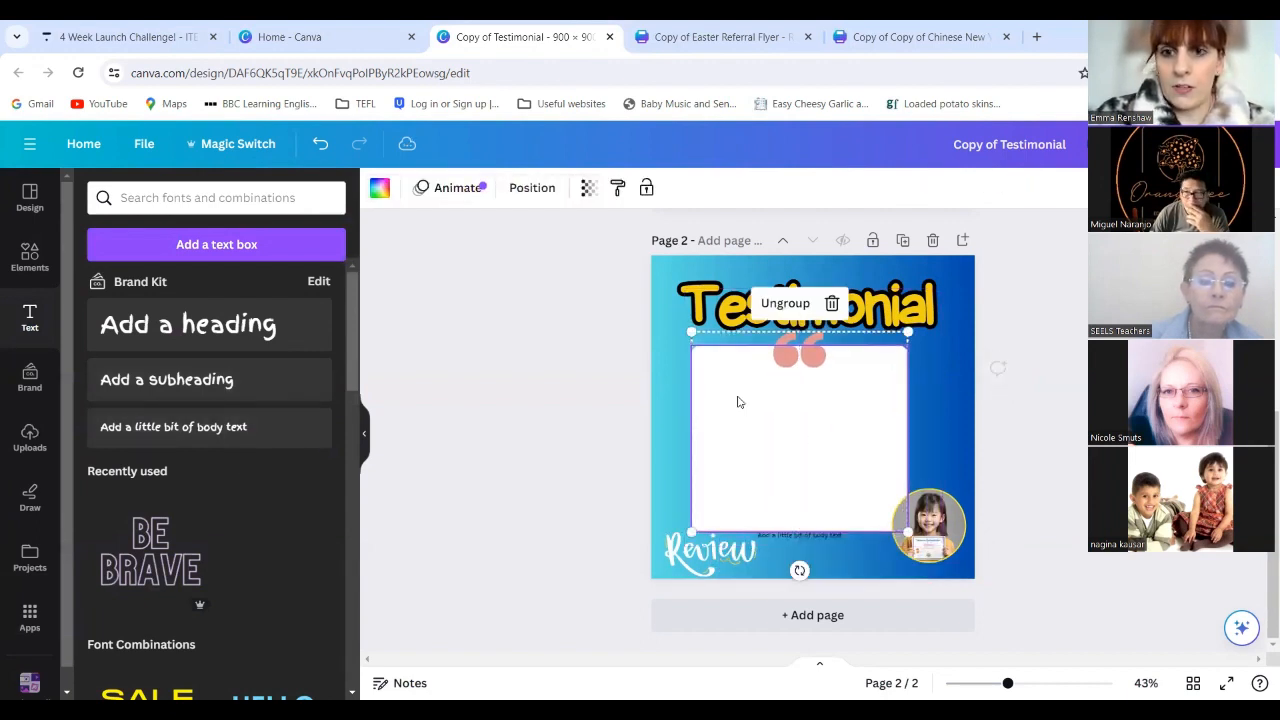
pyautogui.moveTo(764, 443); pyautogui.dragTo(765, 437)
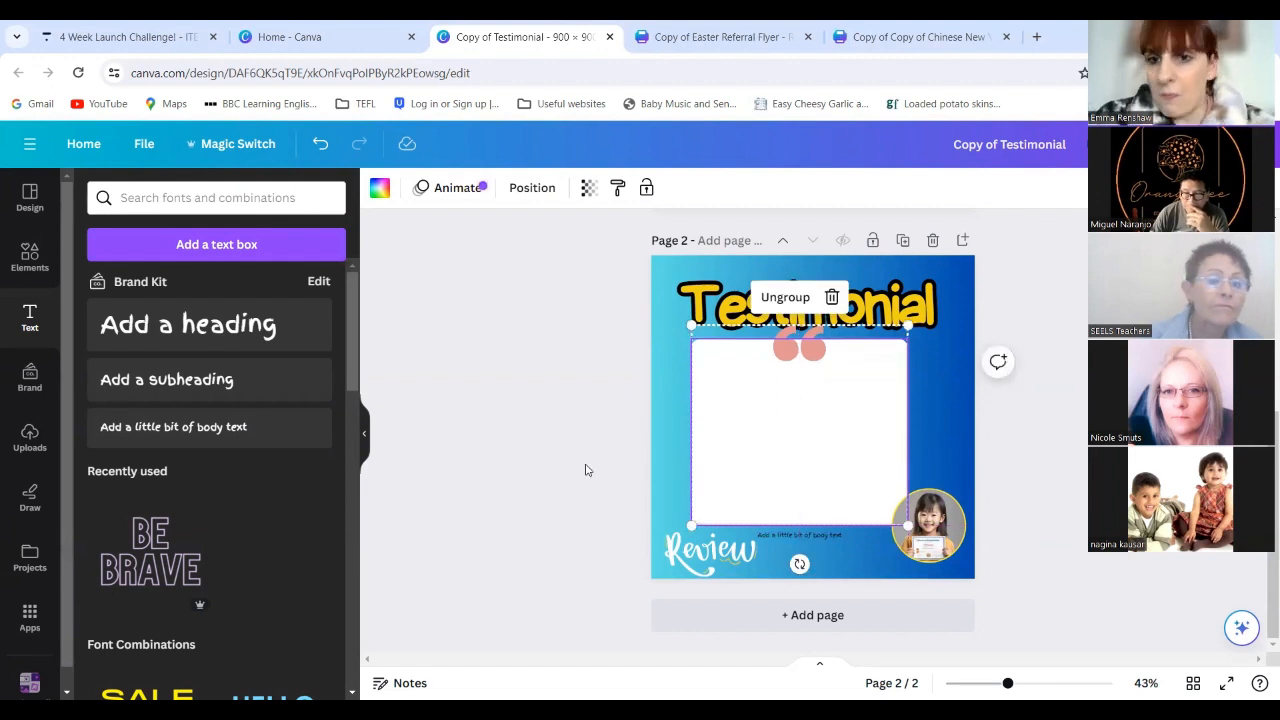
pyautogui.click(774, 535)
pyautogui.moveTo(774, 534); pyautogui.dragTo(775, 393)
# - Replace the default wording of the new body text box with a short line of filler text
pyautogui.doubleClick(775, 391)
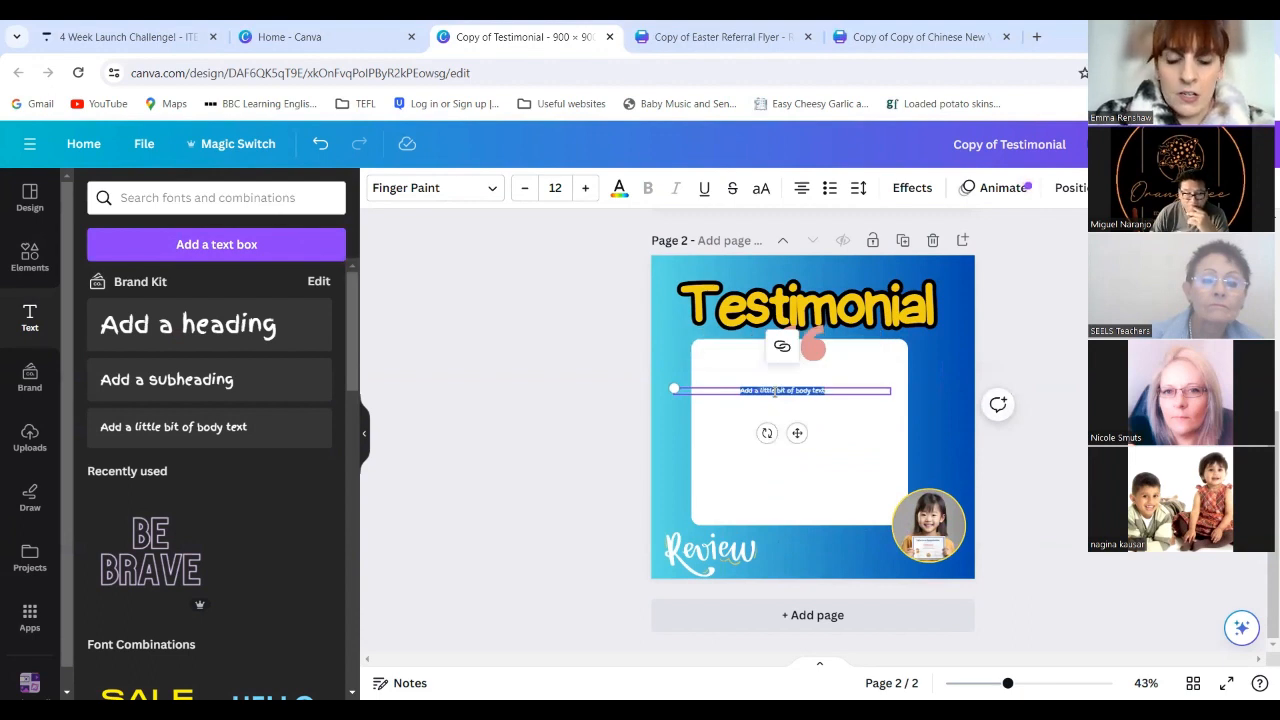
pyautogui.write('The')
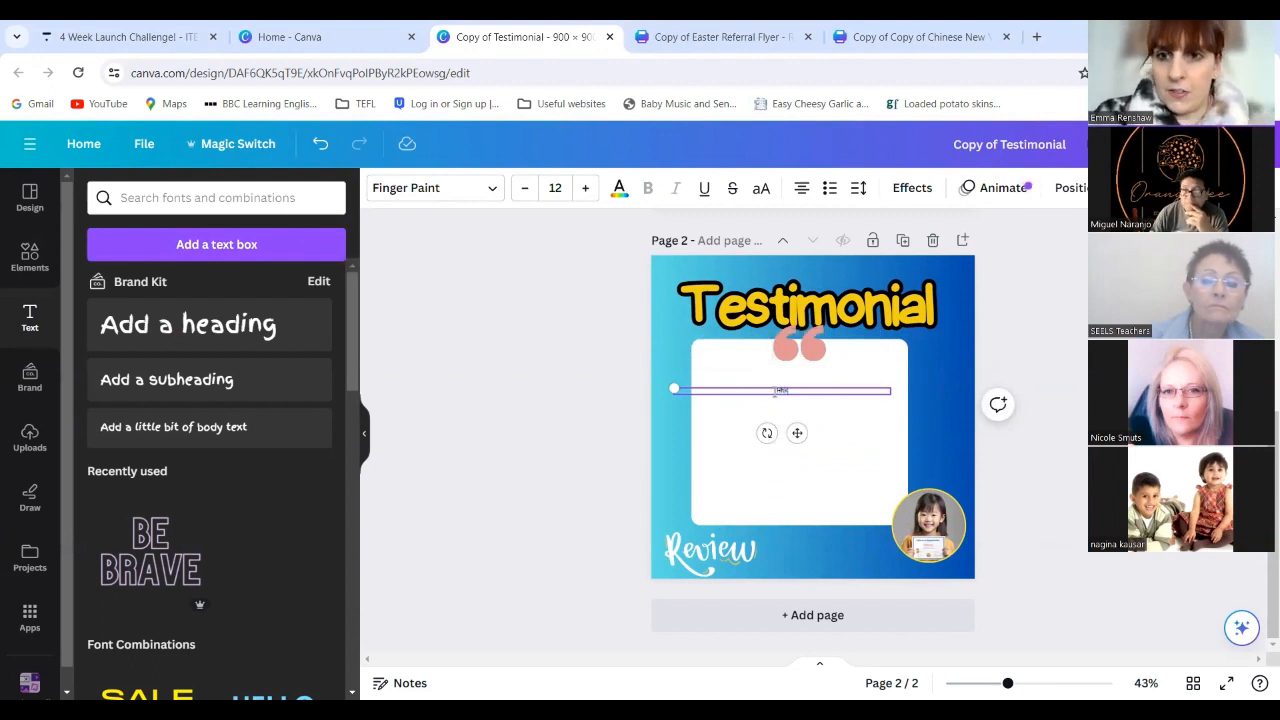
pyautogui.write('JDAOD D')
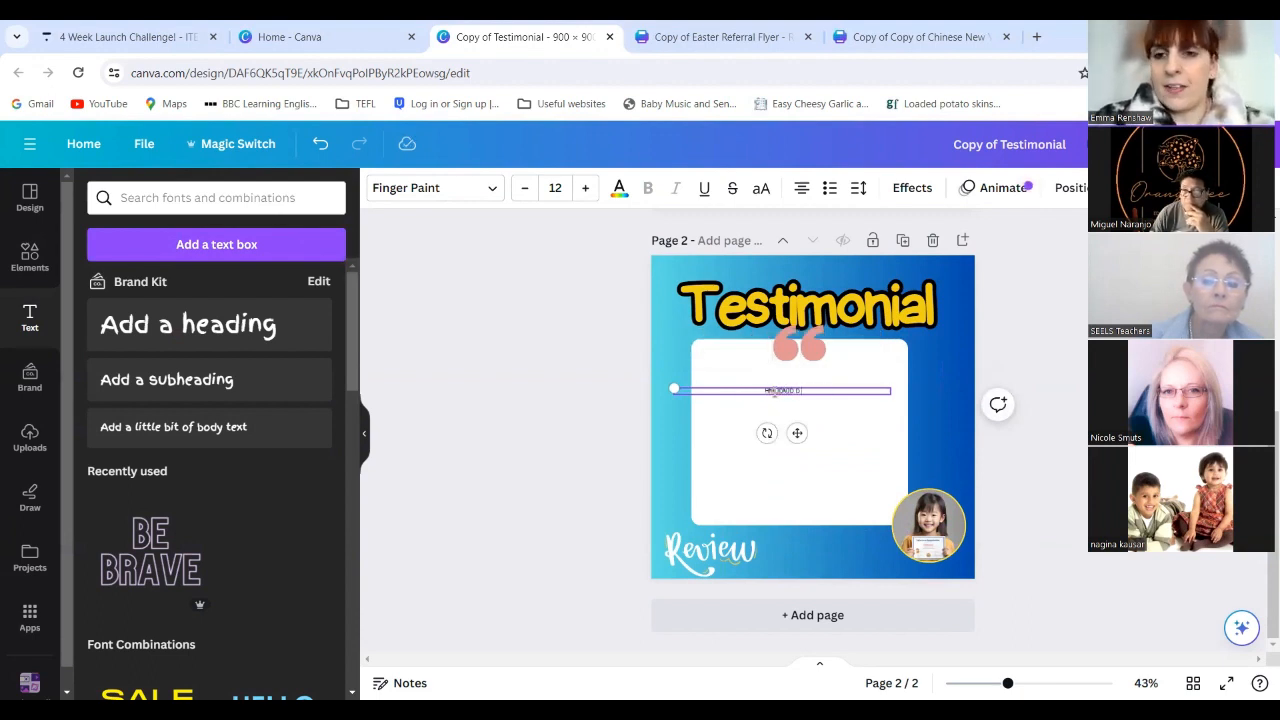
pyautogui.click(634, 416)
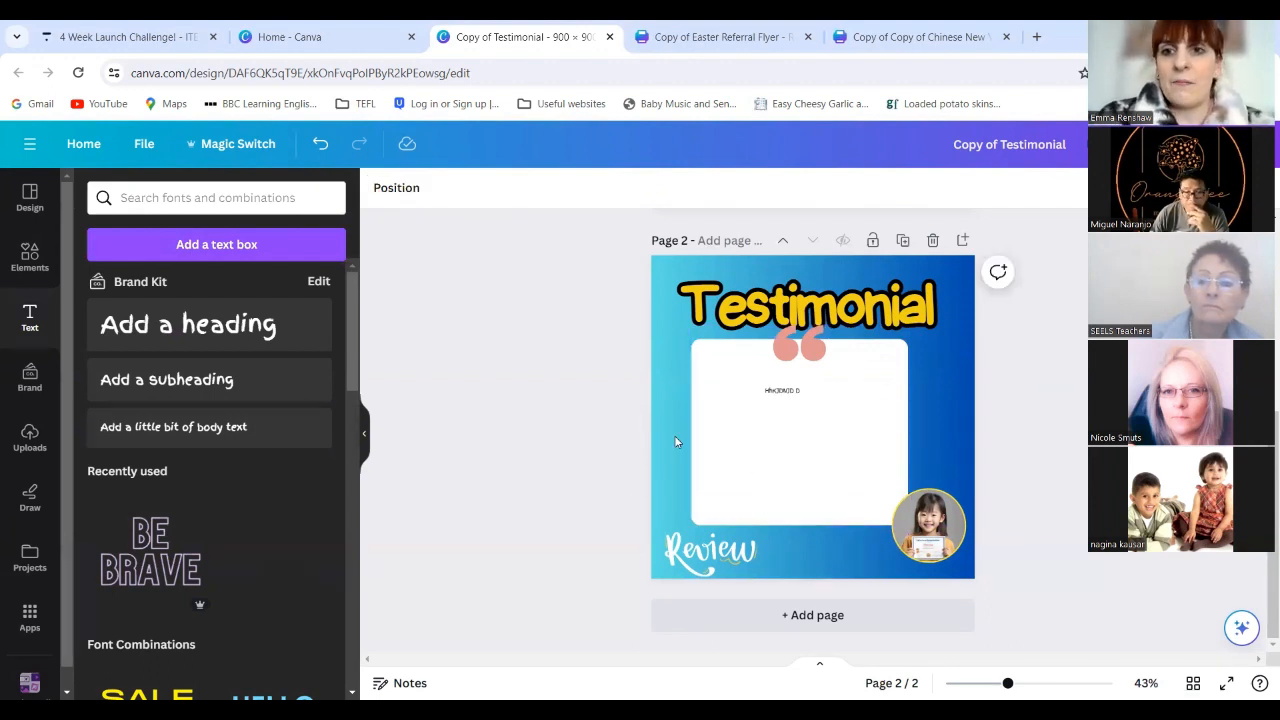
# - Change page 2's background to the solid blue from the Brand Kit's brand colours
pyautogui.click(669, 360)
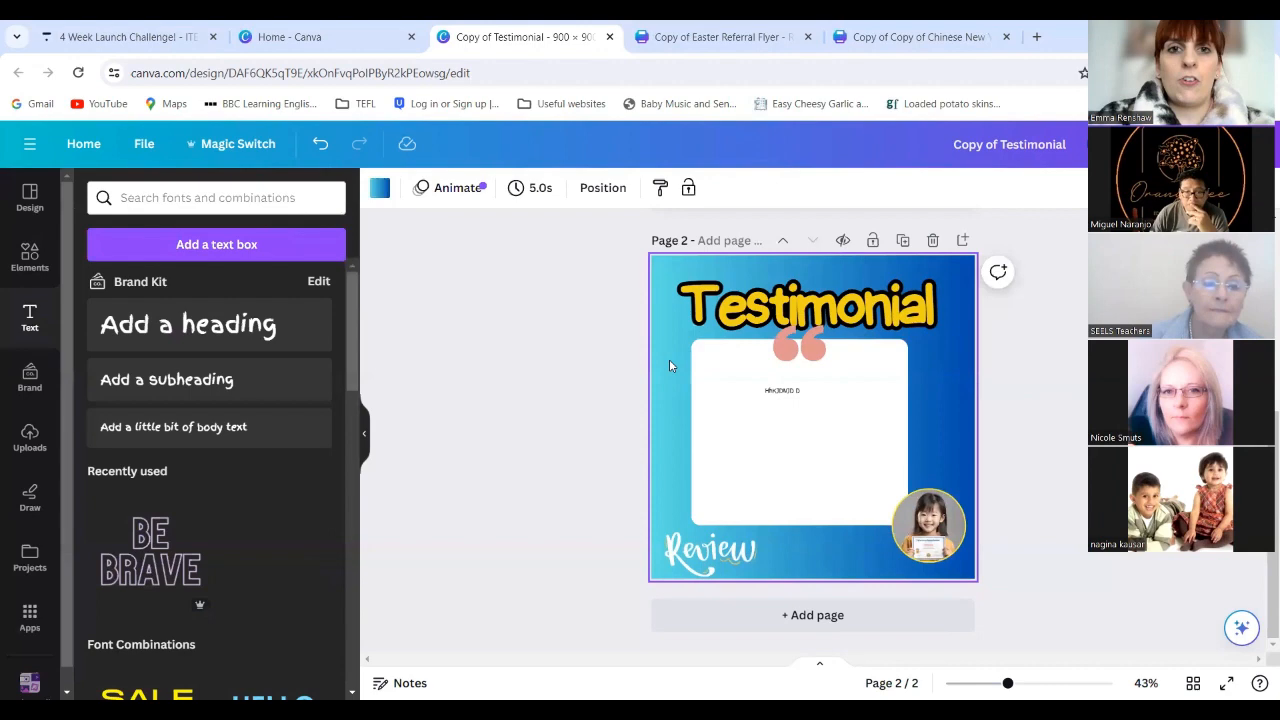
pyautogui.click(380, 190)
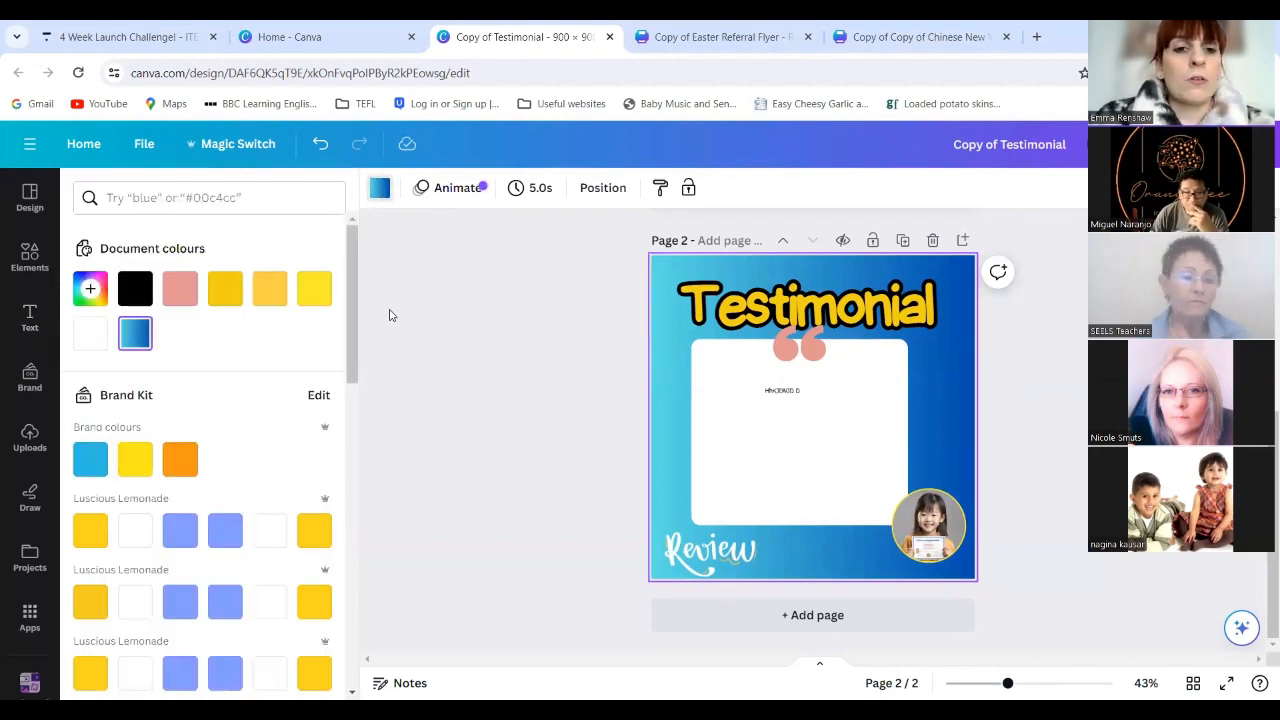
pyautogui.moveTo(352, 286); pyautogui.dragTo(348, 305)
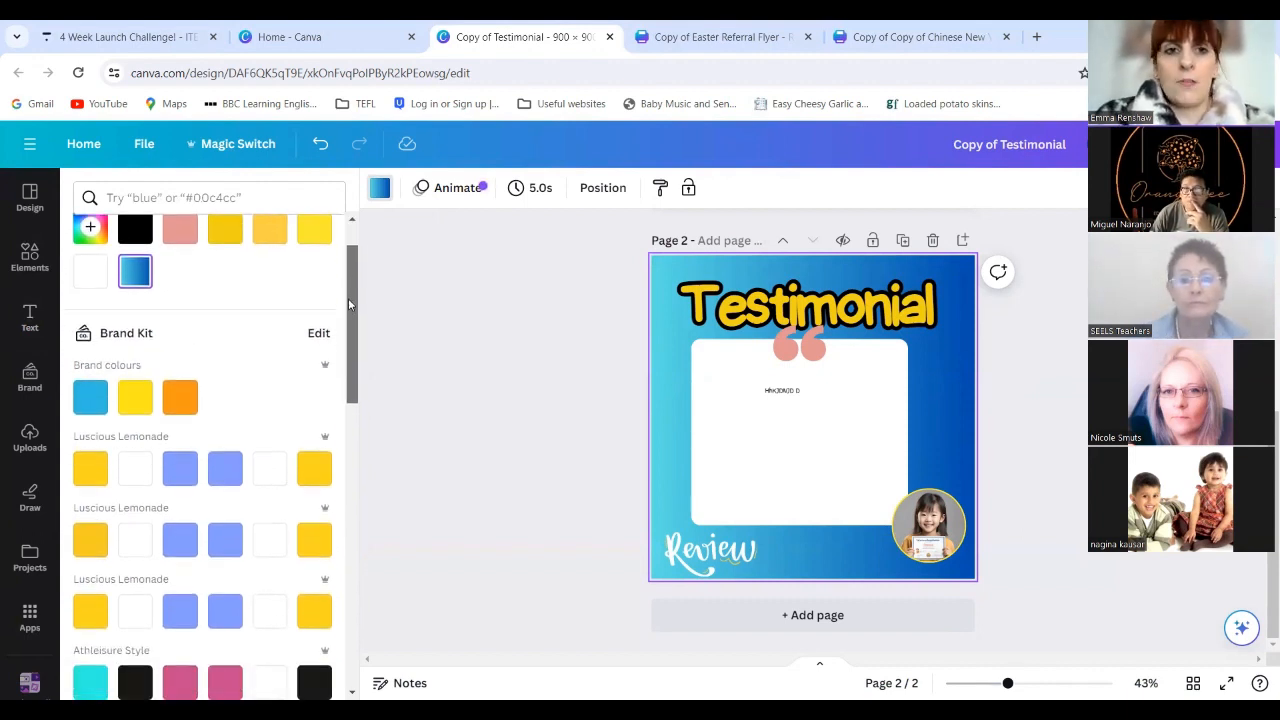
pyautogui.scroll(-1, 351, 328)
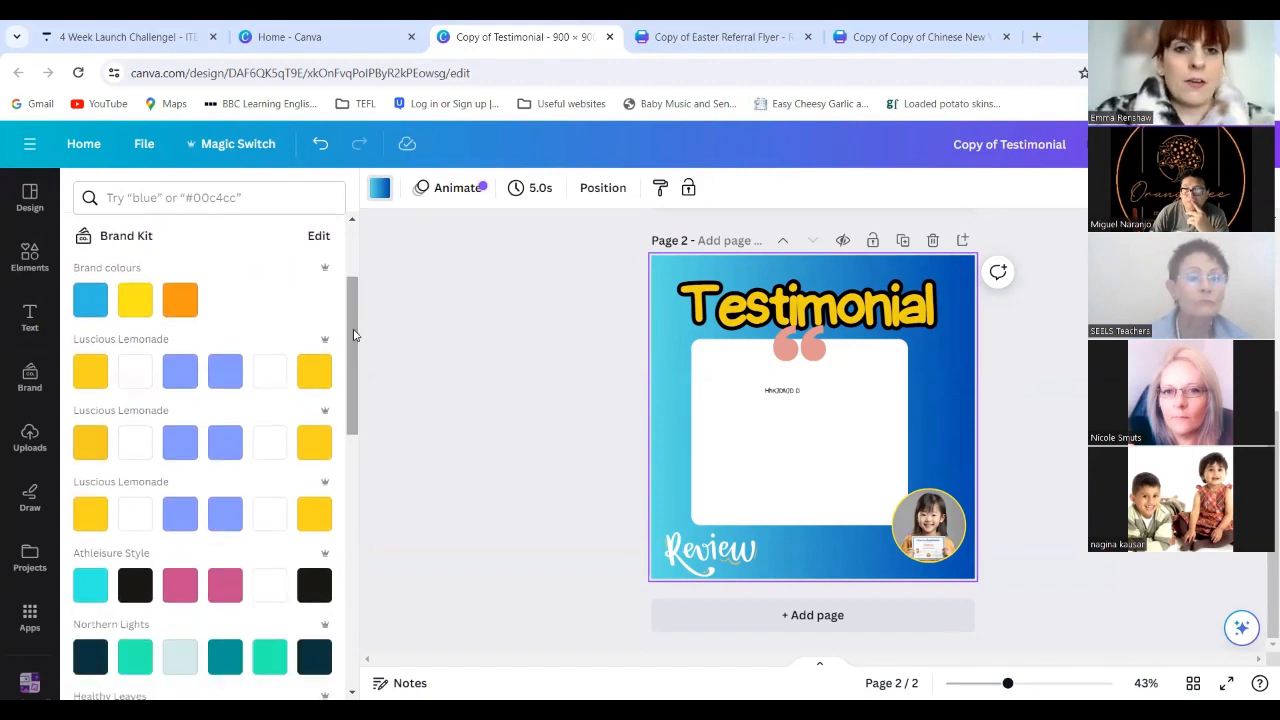
pyautogui.moveTo(353, 335); pyautogui.dragTo(353, 325)
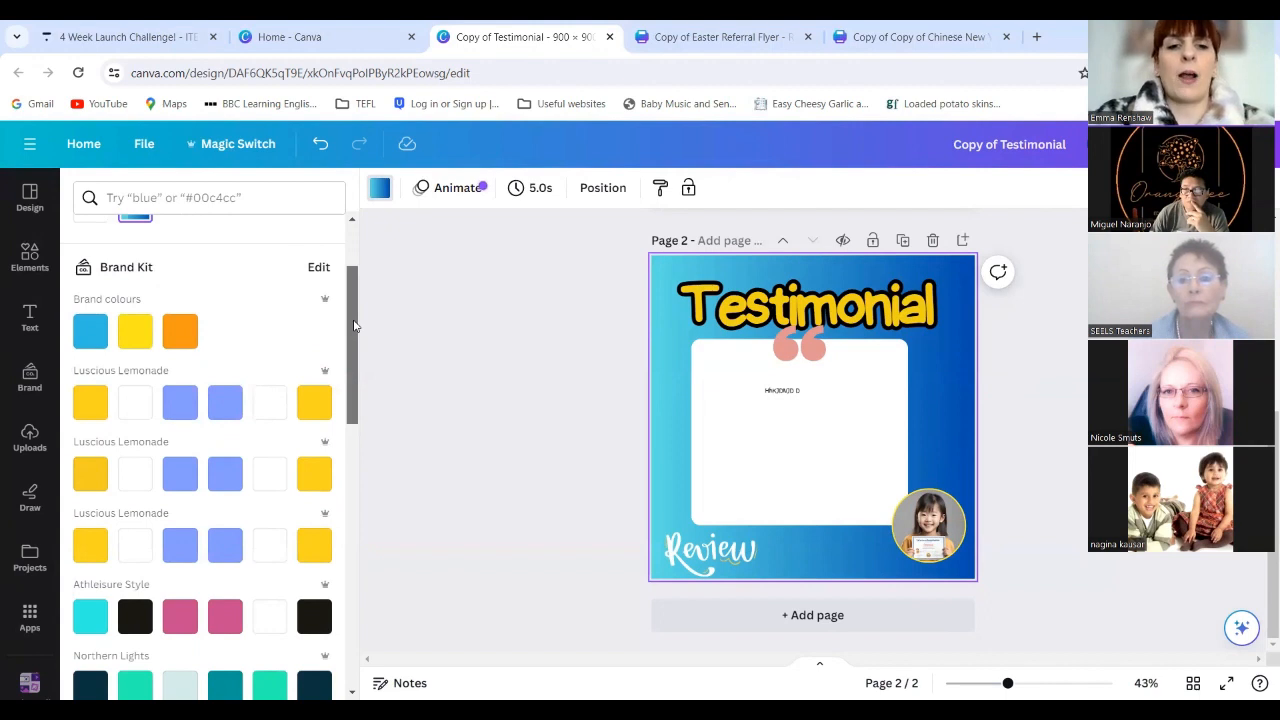
pyautogui.moveTo(353, 325)
pyautogui.mouseDown()
pyautogui.moveTo(353, 301)
pyautogui.moveTo(357, 333)
pyautogui.mouseUp()
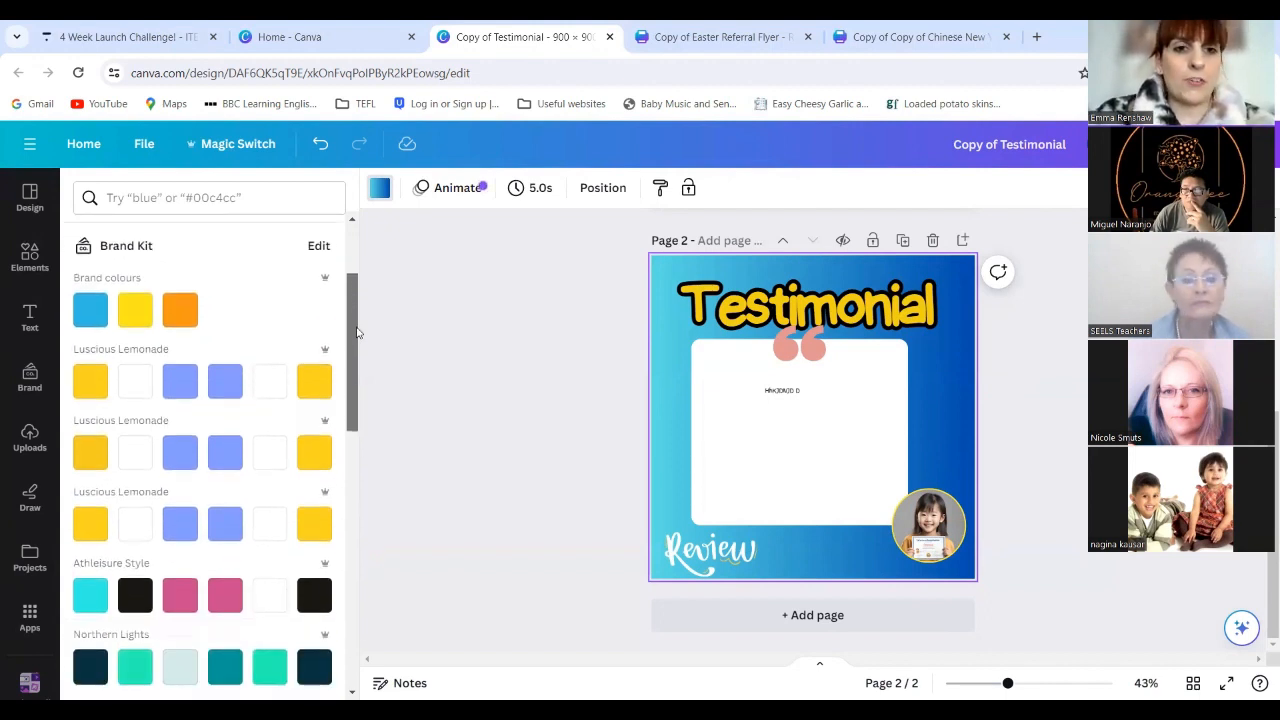
pyautogui.click(91, 310)
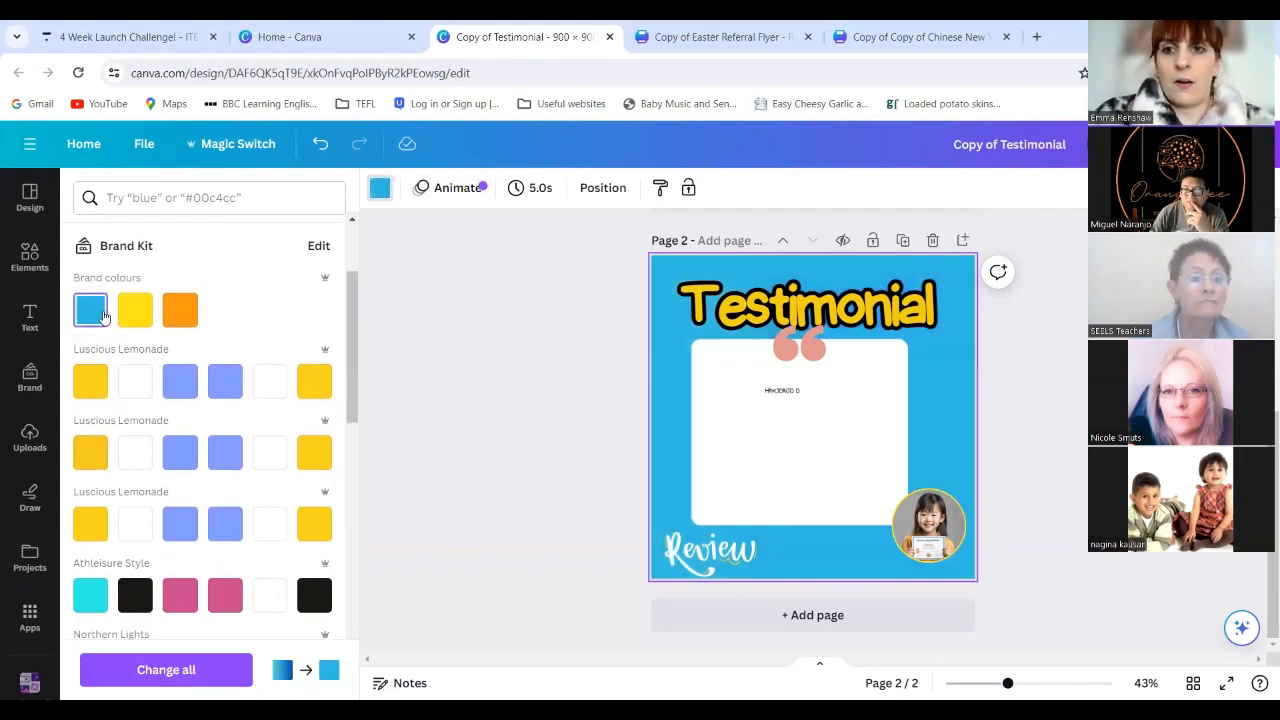
# - Recolour the "Testimonial" heading on page 2 with the yellow from the Brand Kit's brand colours
pyautogui.click(758, 315)
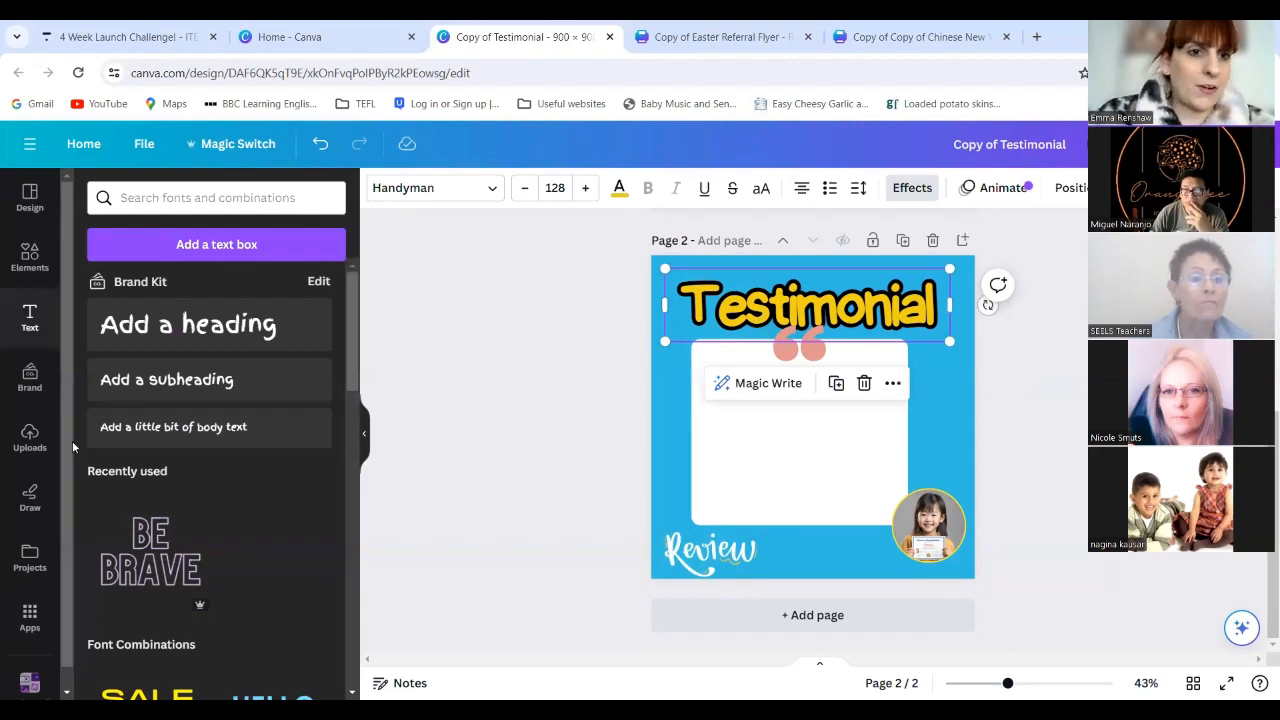
pyautogui.click(30, 378)
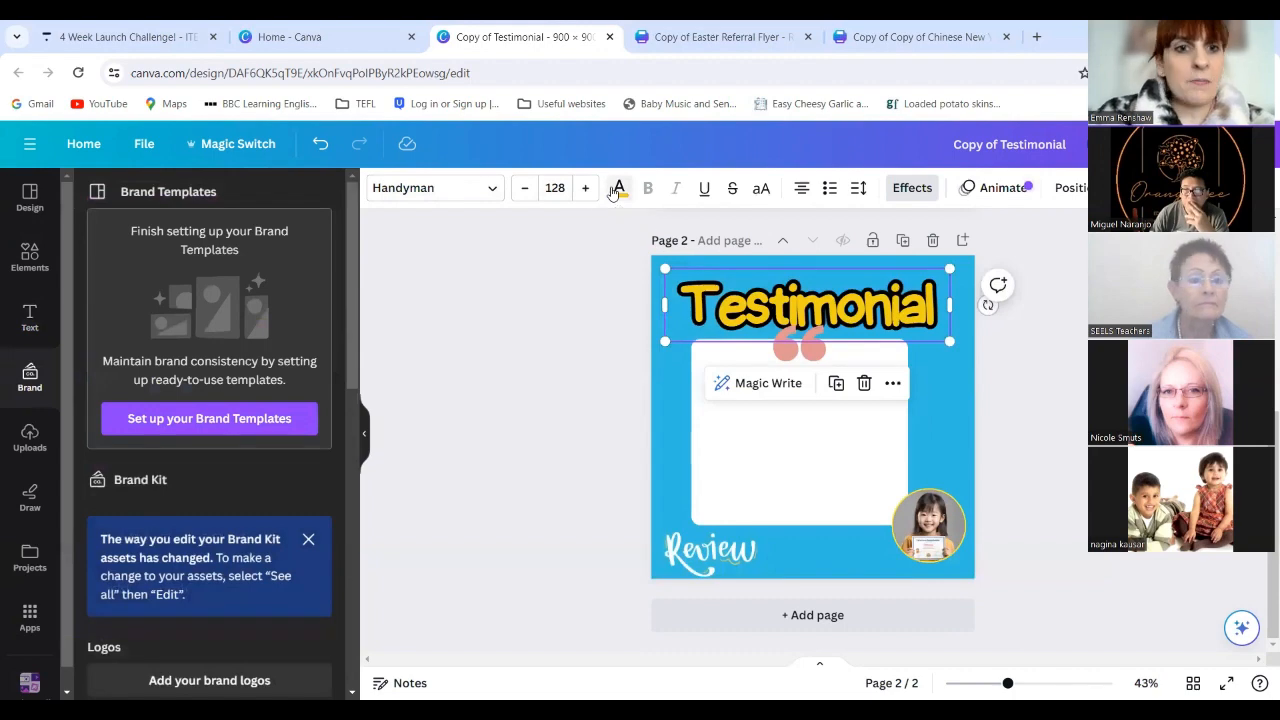
pyautogui.click(617, 189)
pyautogui.click(137, 459)
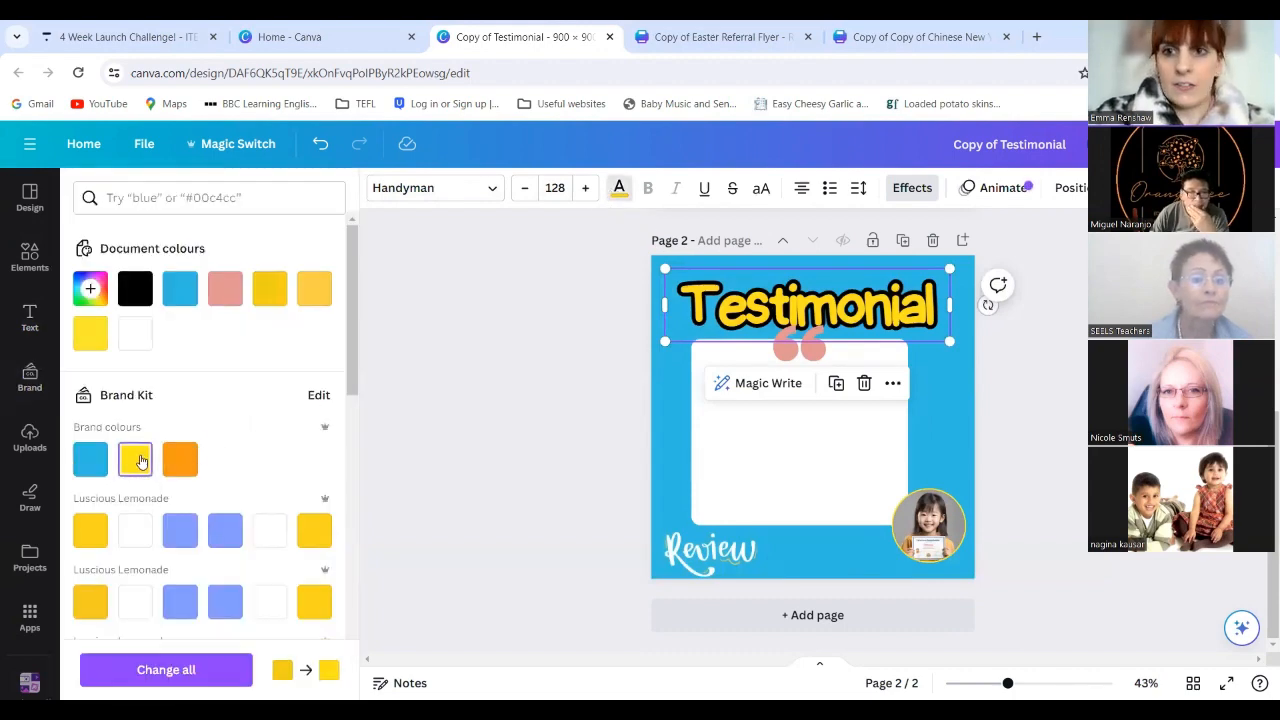
# - Recolour the white lettering of the "Review" graphic on page 2 with the orange from the Brand Kit's brand colours
pyautogui.click(727, 558)
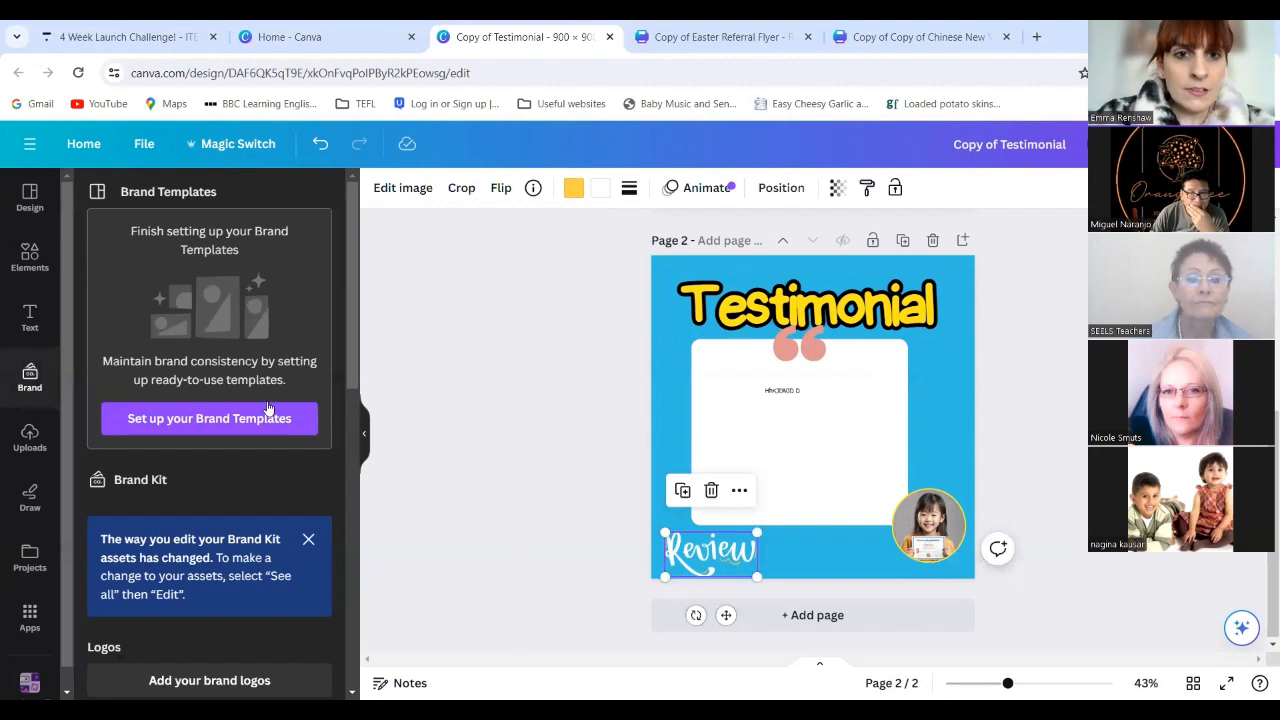
pyautogui.click(598, 189)
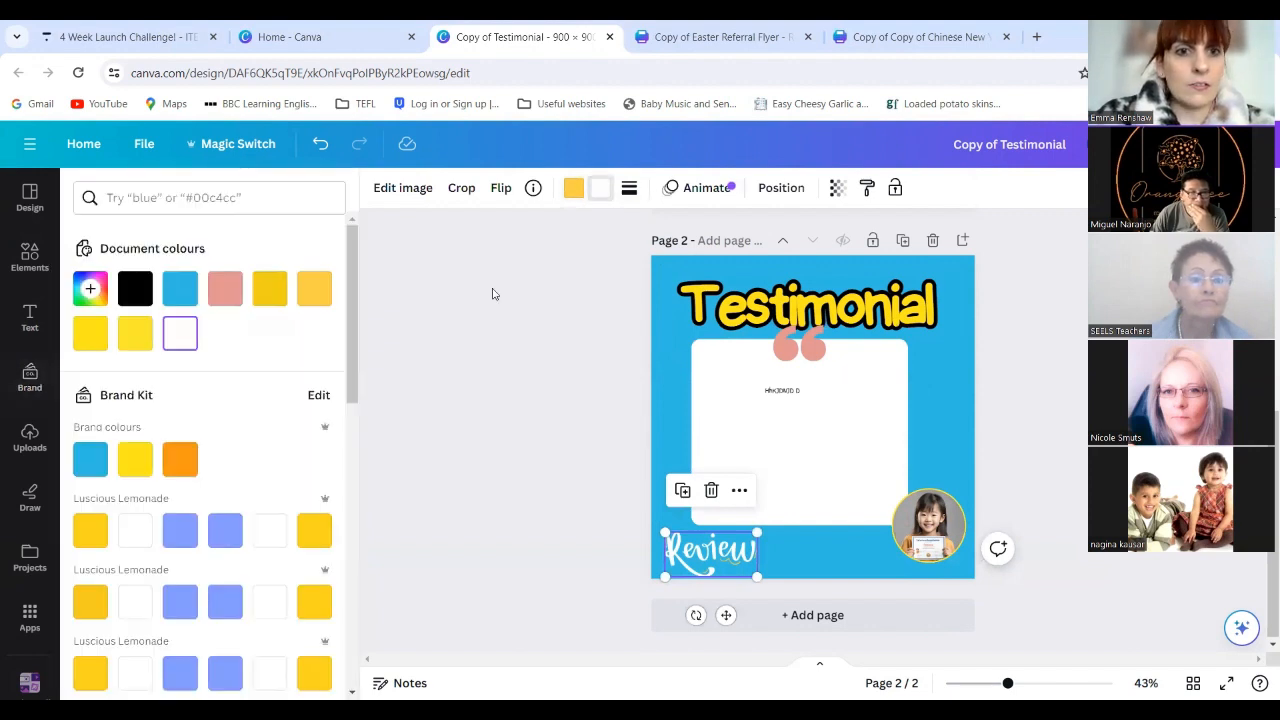
pyautogui.click(180, 459)
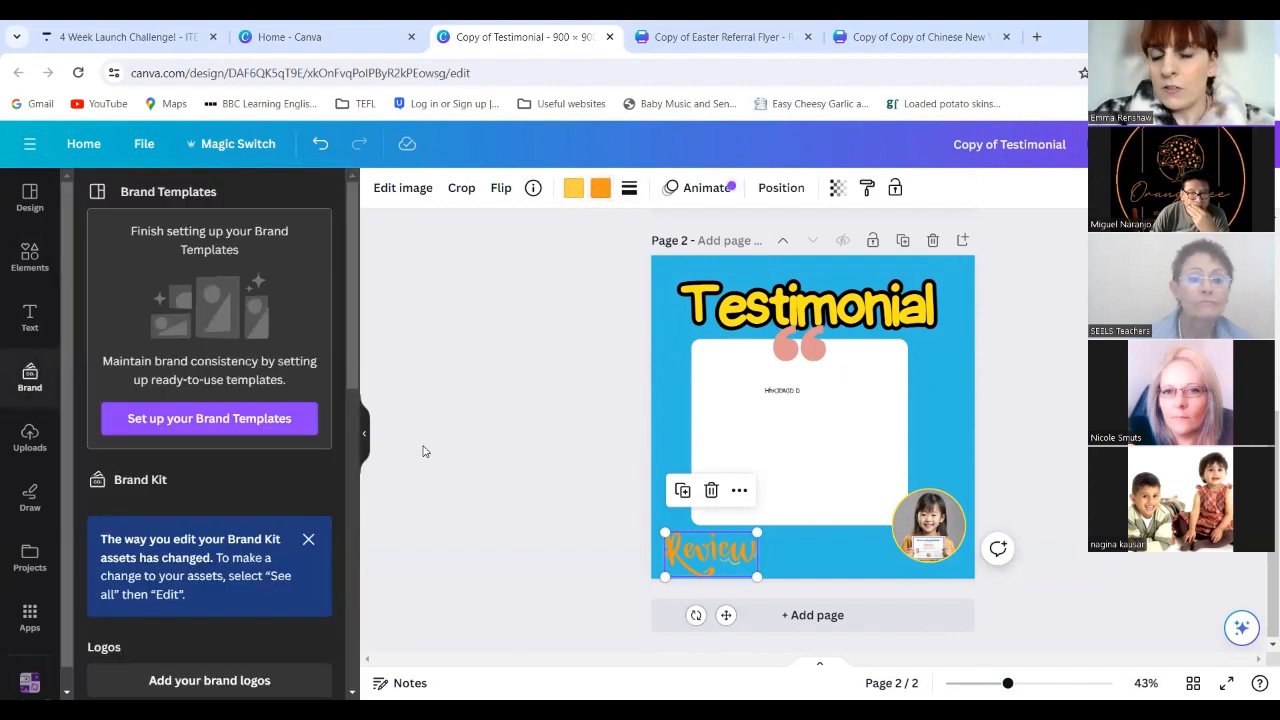
pyautogui.click(511, 386)
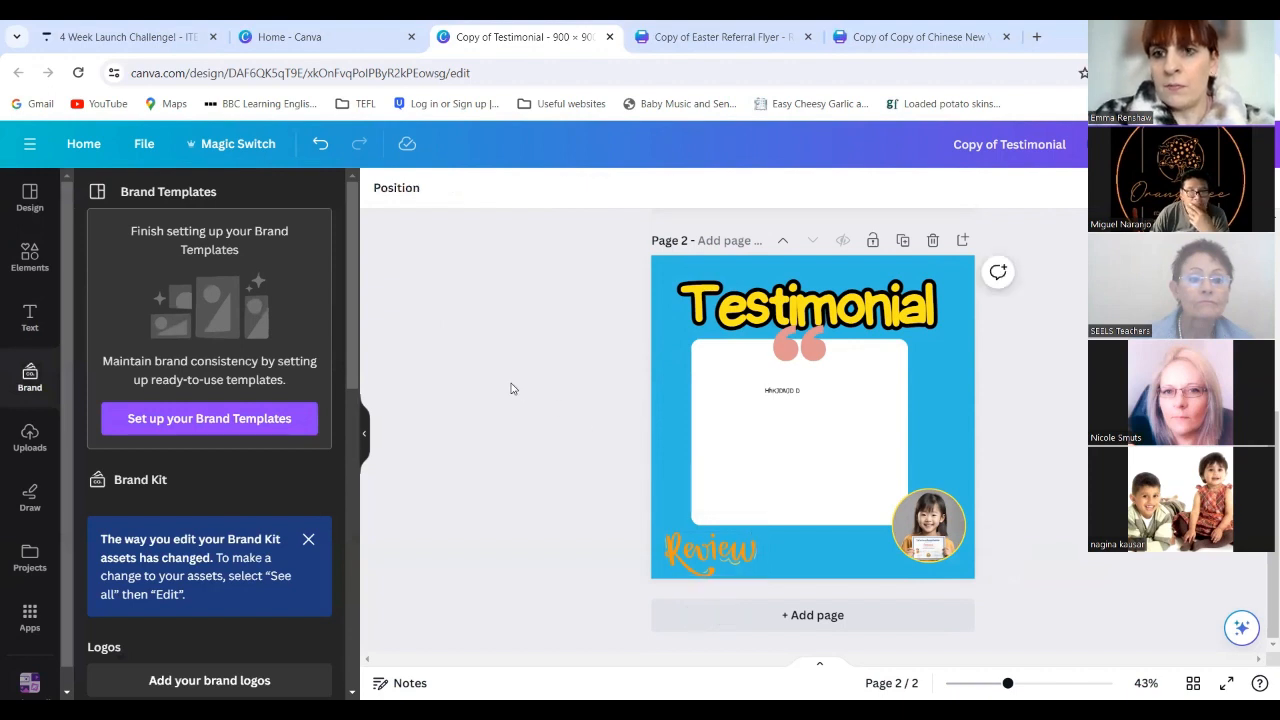
# - Recolour the pink quotation marks above page 2's white quote box with the yellow from the Brand Kit's brand colours
pyautogui.click(815, 350)
pyautogui.click(576, 193)
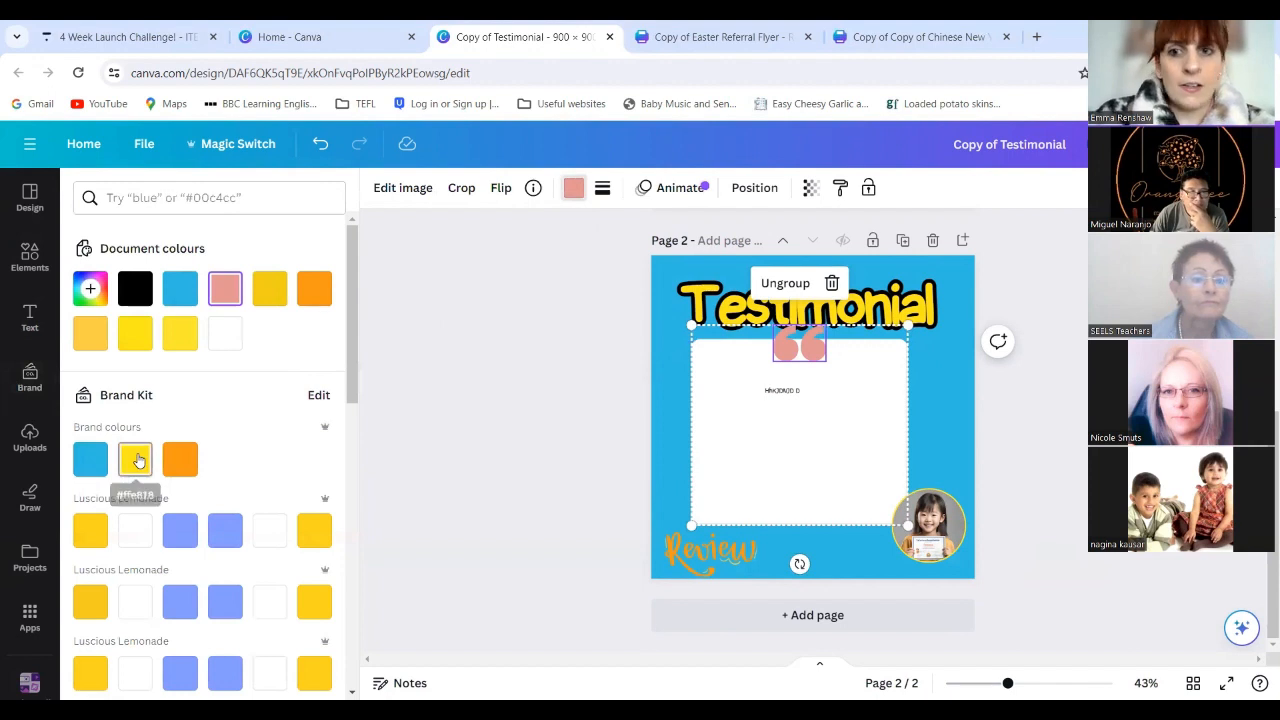
pyautogui.click(135, 459)
pyautogui.click(841, 393)
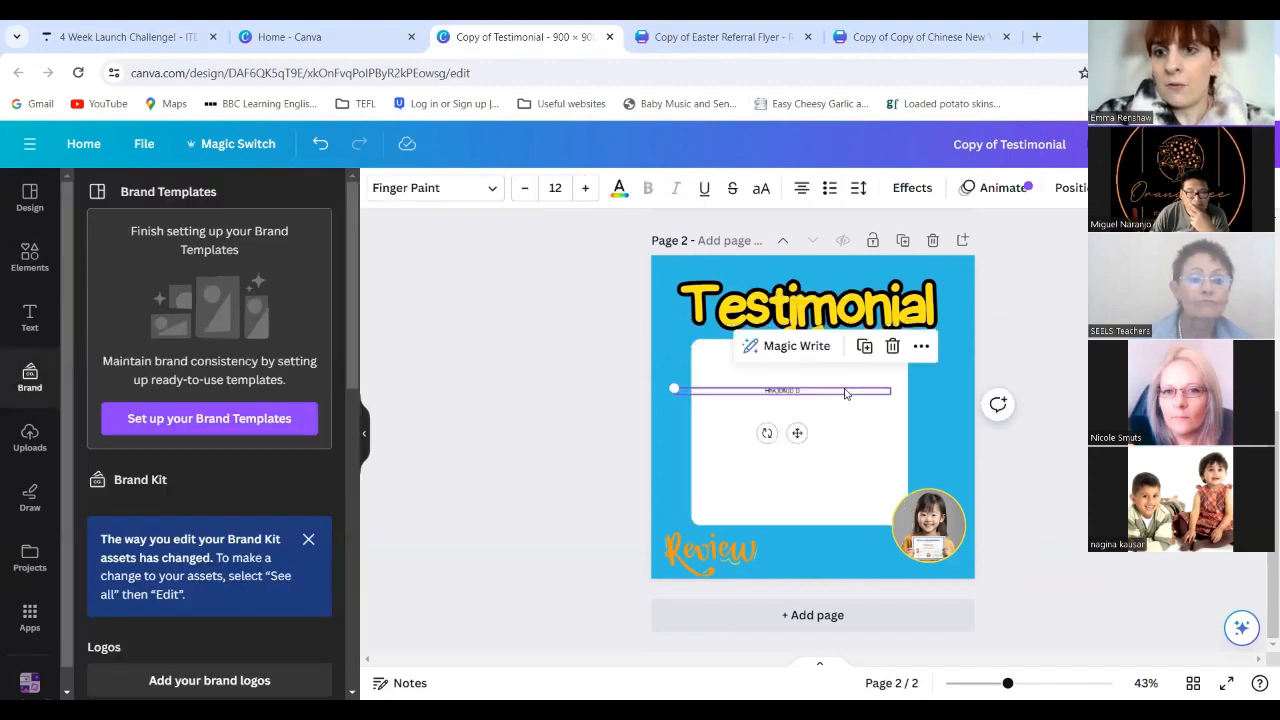
pyautogui.click(593, 426)
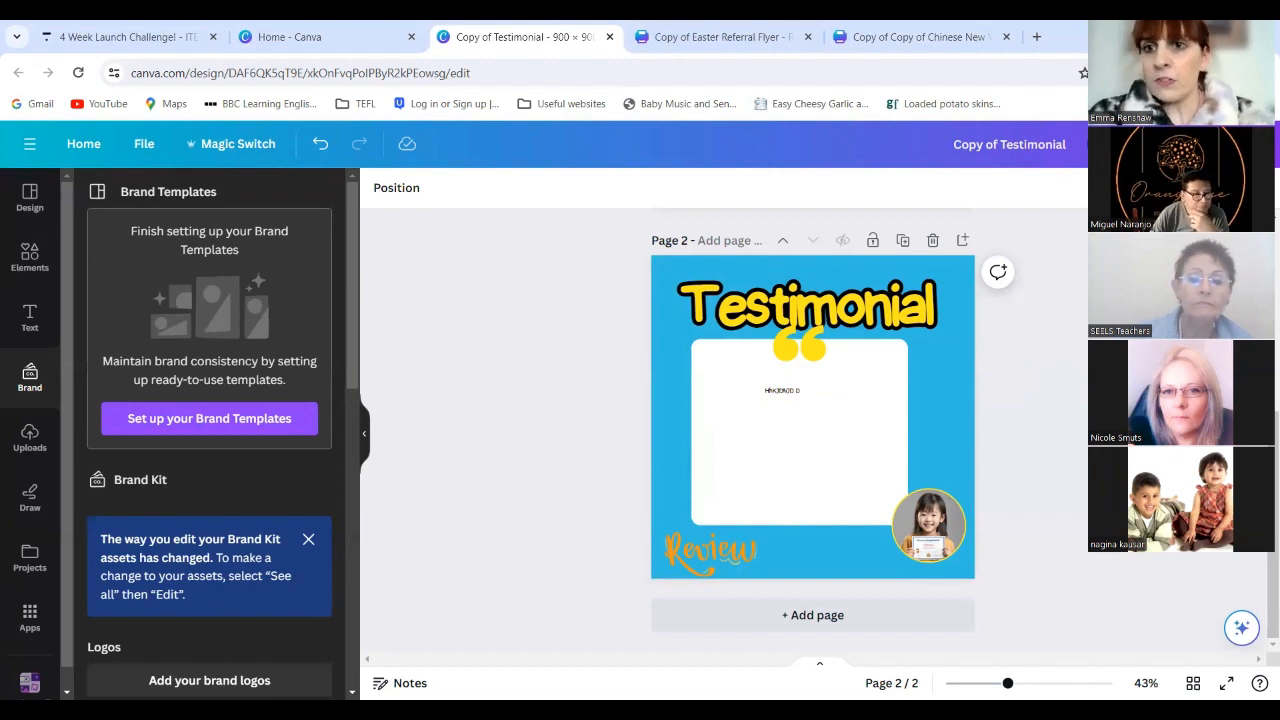
# - Switch to the 4 Week Launch Challenge course, open the Testimonials for Referral Marketing lesson and bring up the link options for Testimonial Template 2
pyautogui.scroll(4, 813, 430)
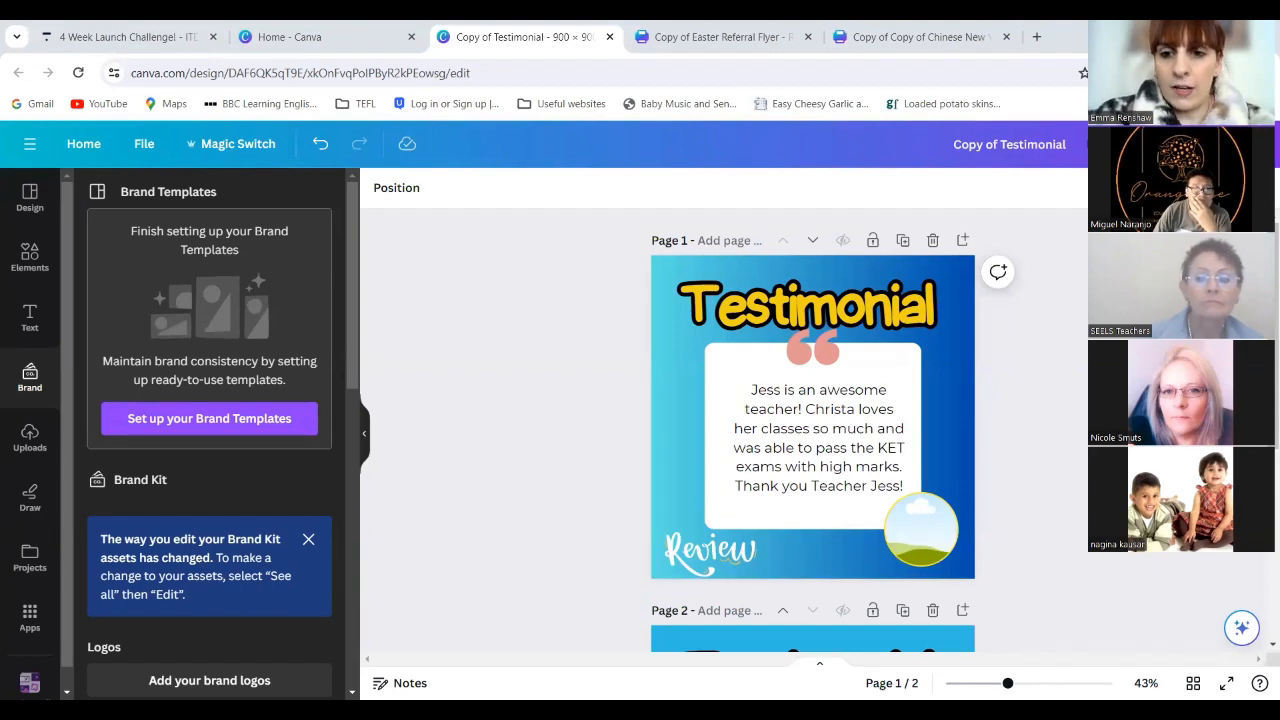
pyautogui.click(88, 37)
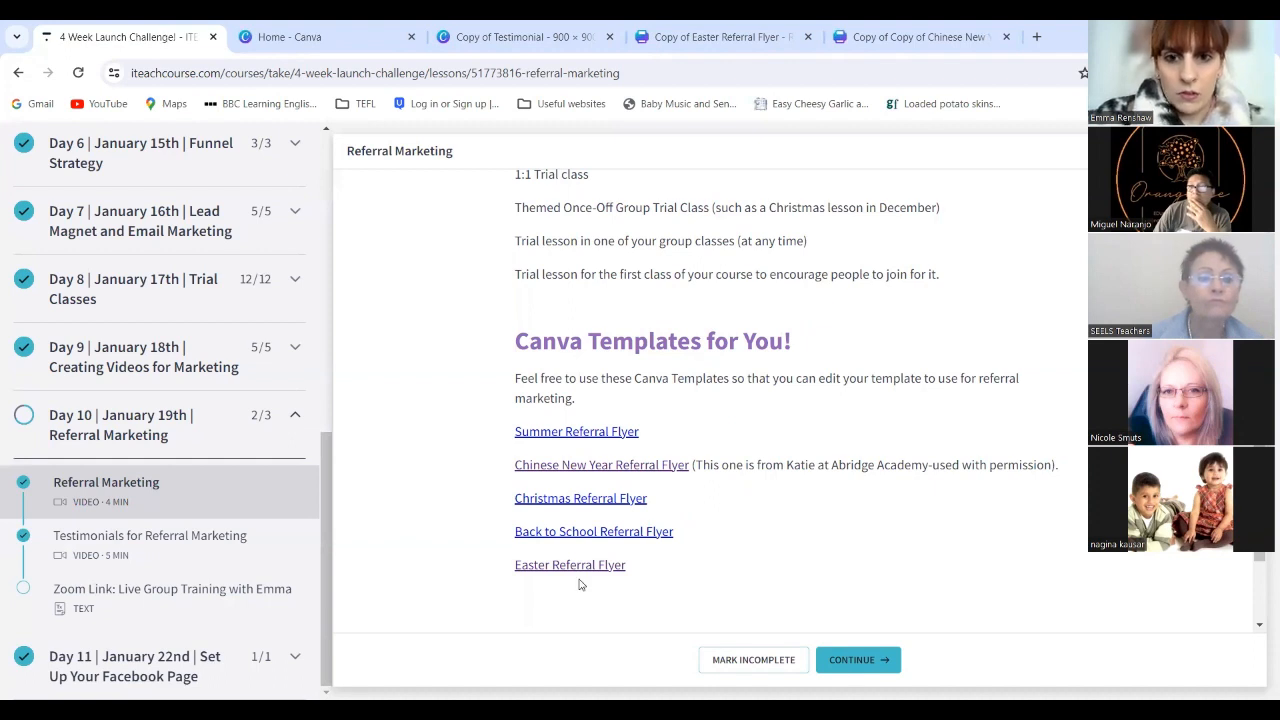
pyautogui.click(226, 543)
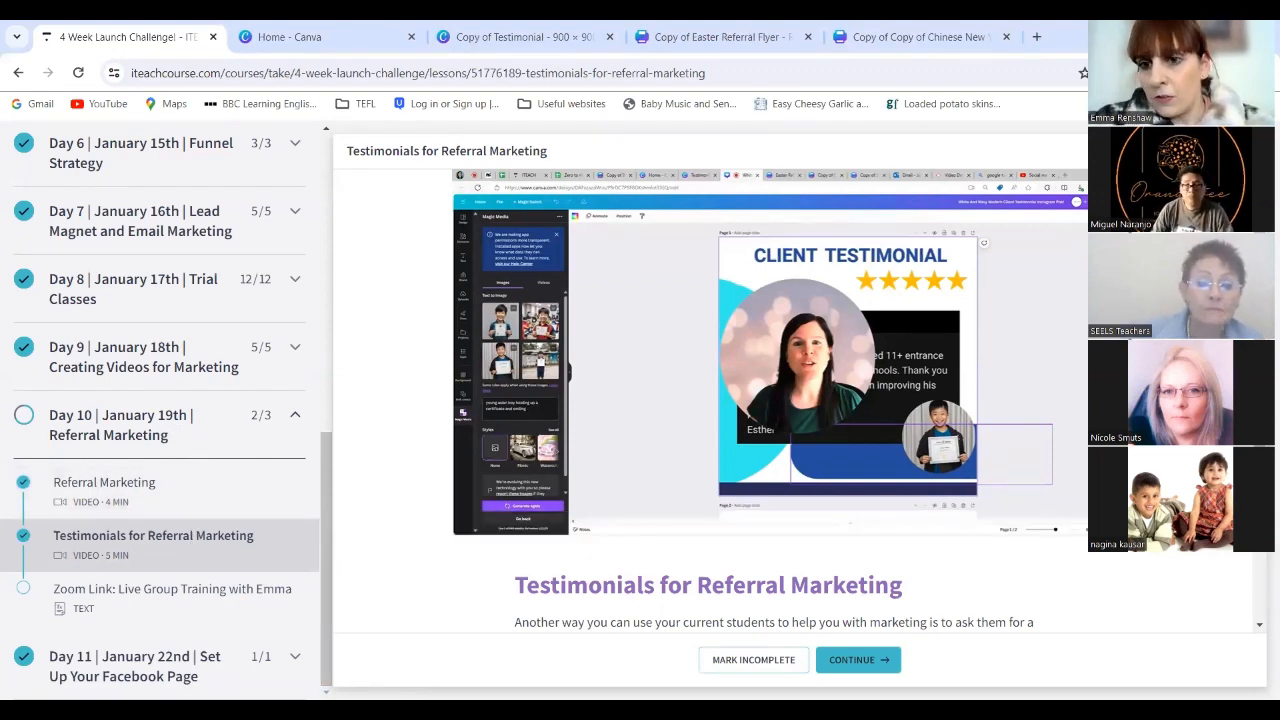
pyautogui.scroll(-3, 790, 400)
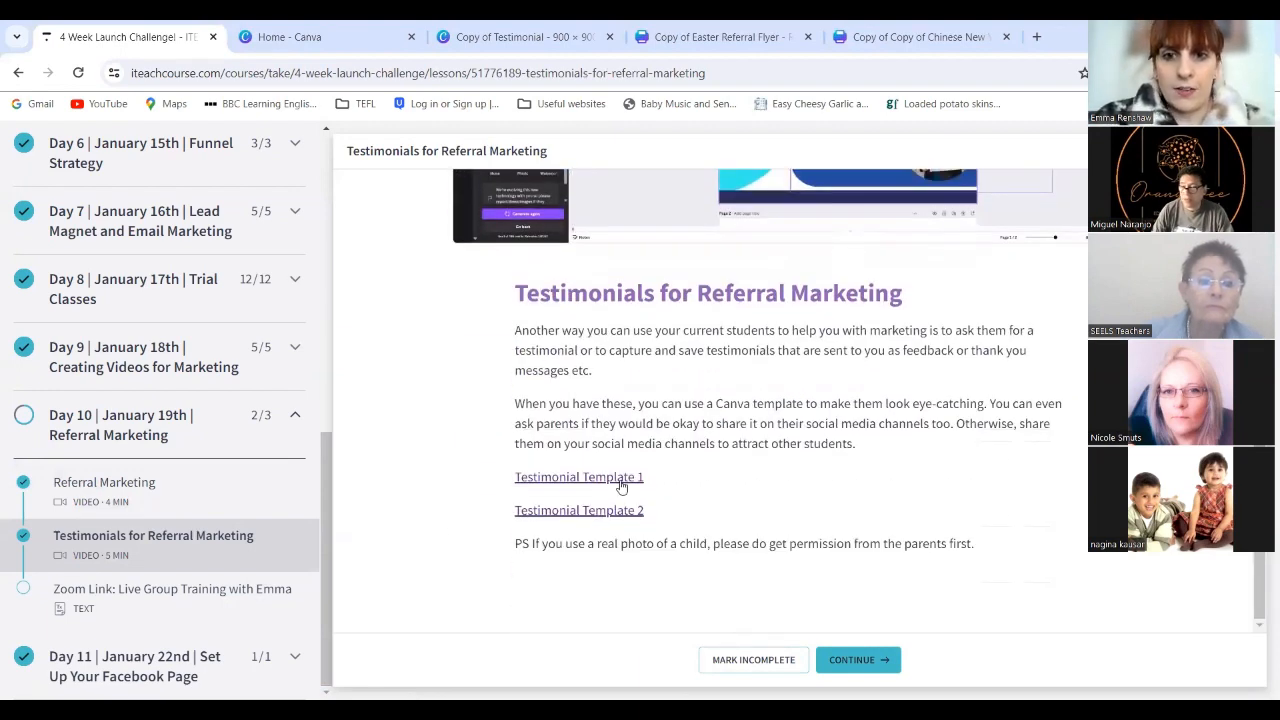
pyautogui.rightClick(603, 511)
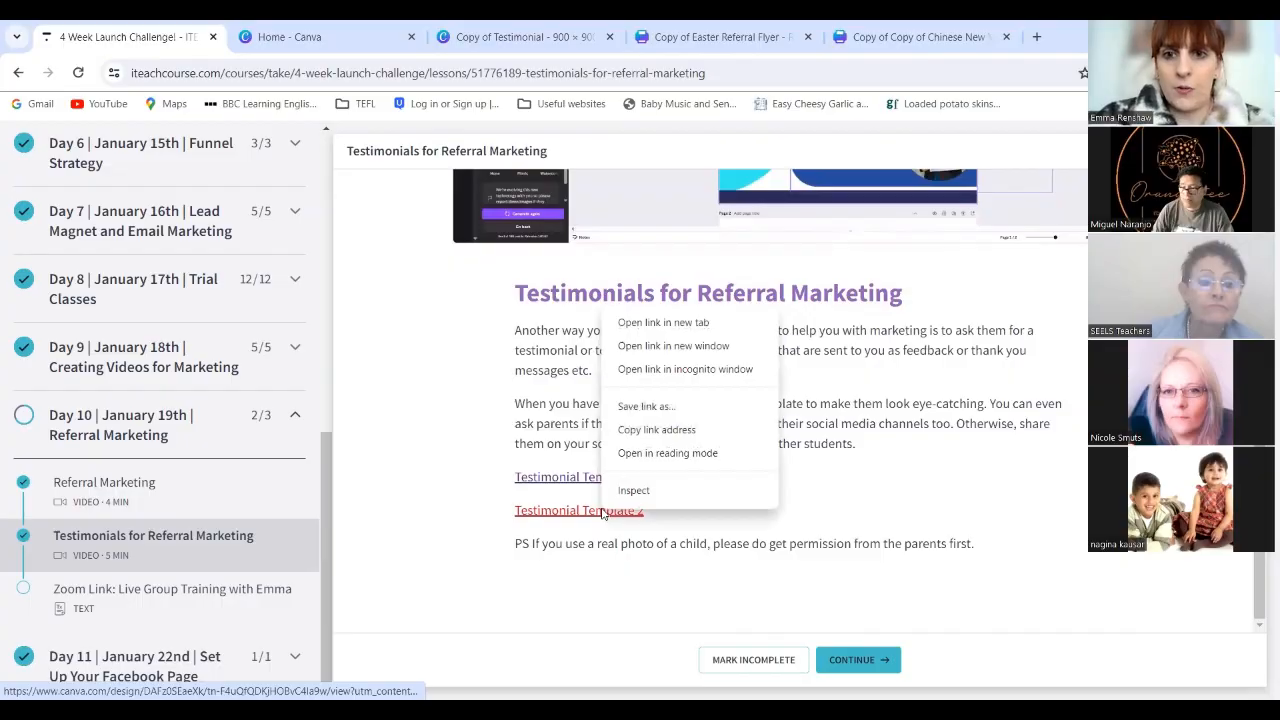